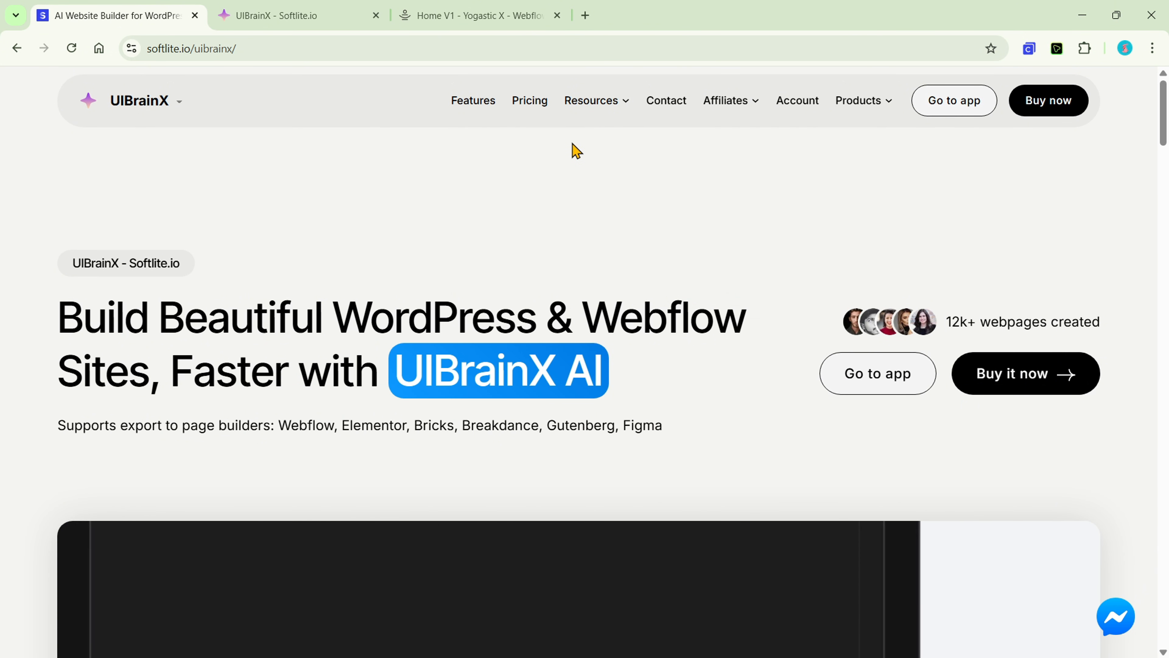
Review the UIBrainX pricing plans on the Softlite.io site.
{"action": "left_click", "coordinate": [528, 104]}
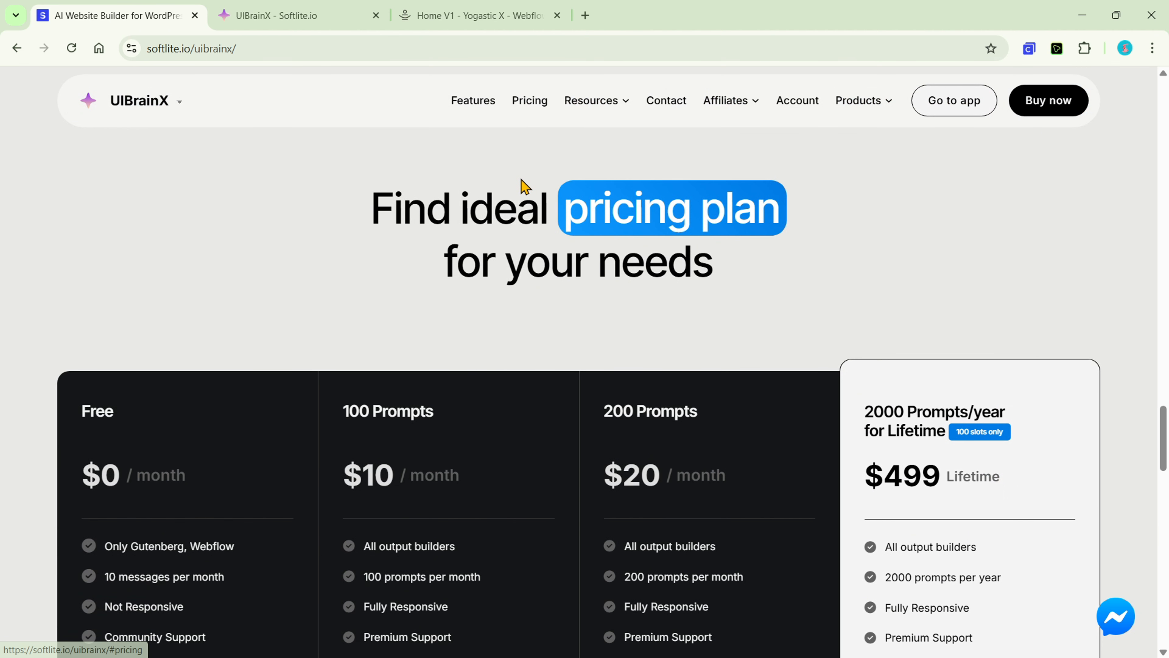
{"action": "scroll", "coordinate": [521, 184], "scroll_direction": "down", "scroll_amount": 3}
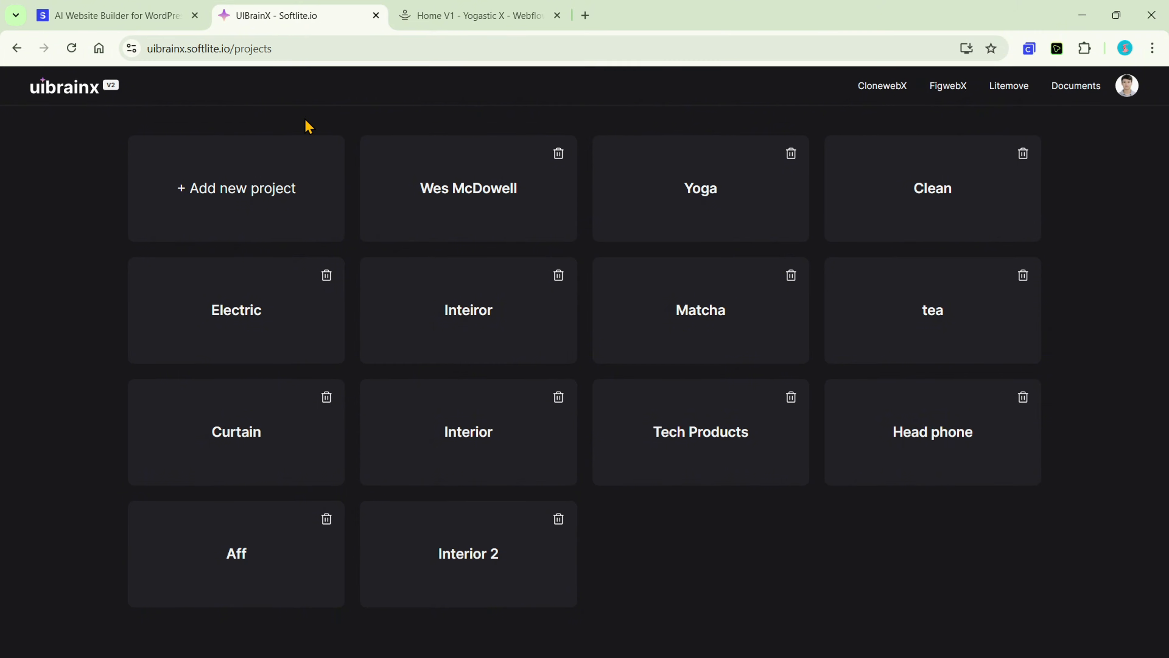
Create a new UIBrainX project named Yoga.
{"action": "left_click", "coordinate": [261, 210]}
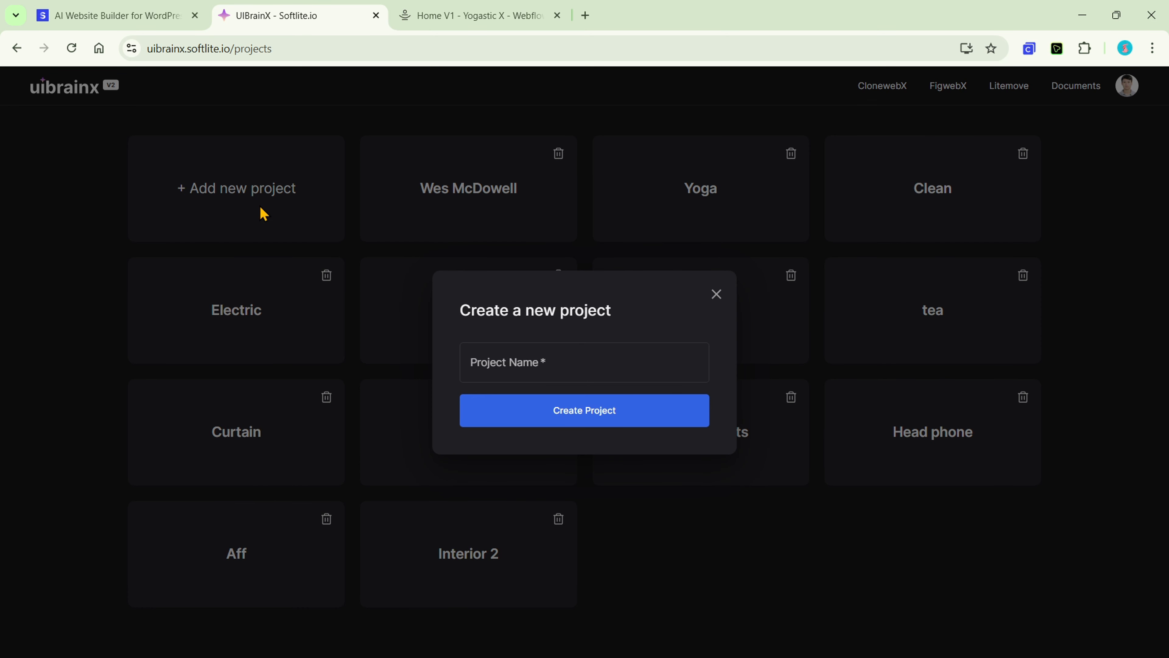
{"action": "left_click", "coordinate": [624, 372]}
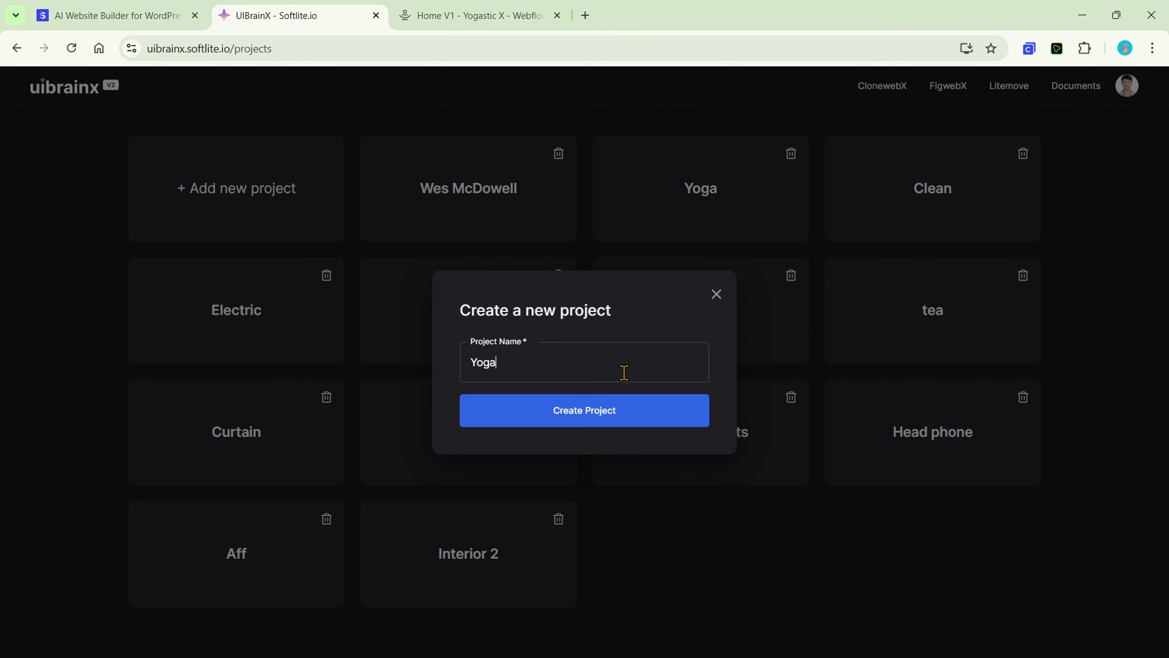
{"action": "left_click", "coordinate": [624, 416]}
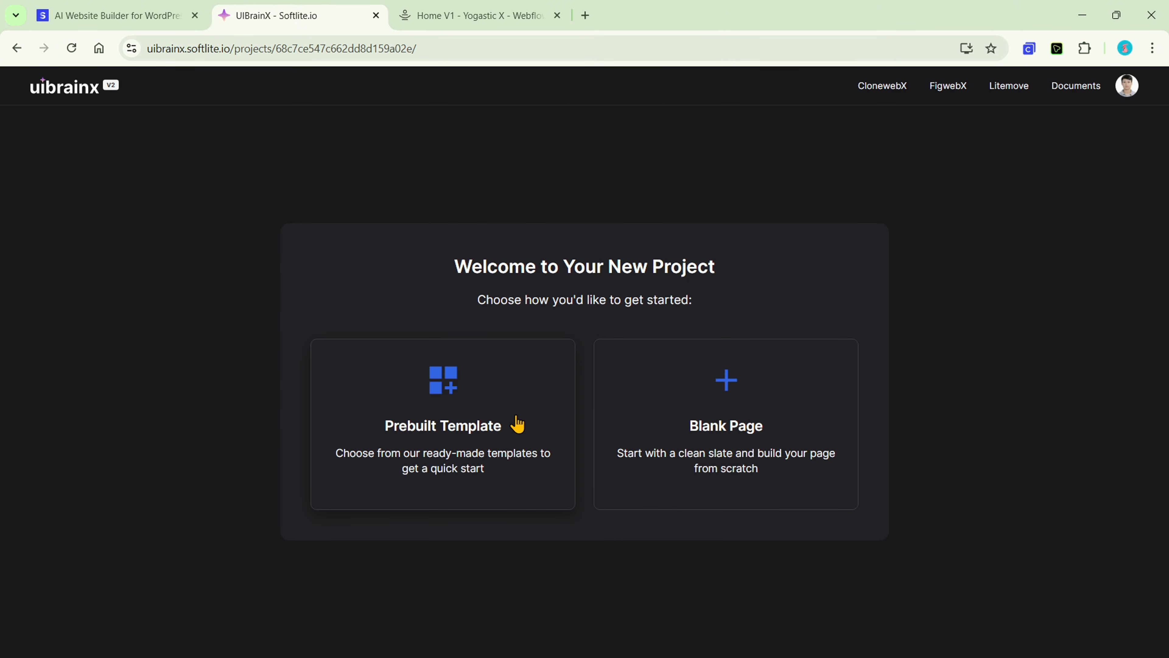
Look through the prebuilt templates without choosing one, and start the project from a blank page.
{"action": "left_click", "coordinate": [493, 450]}
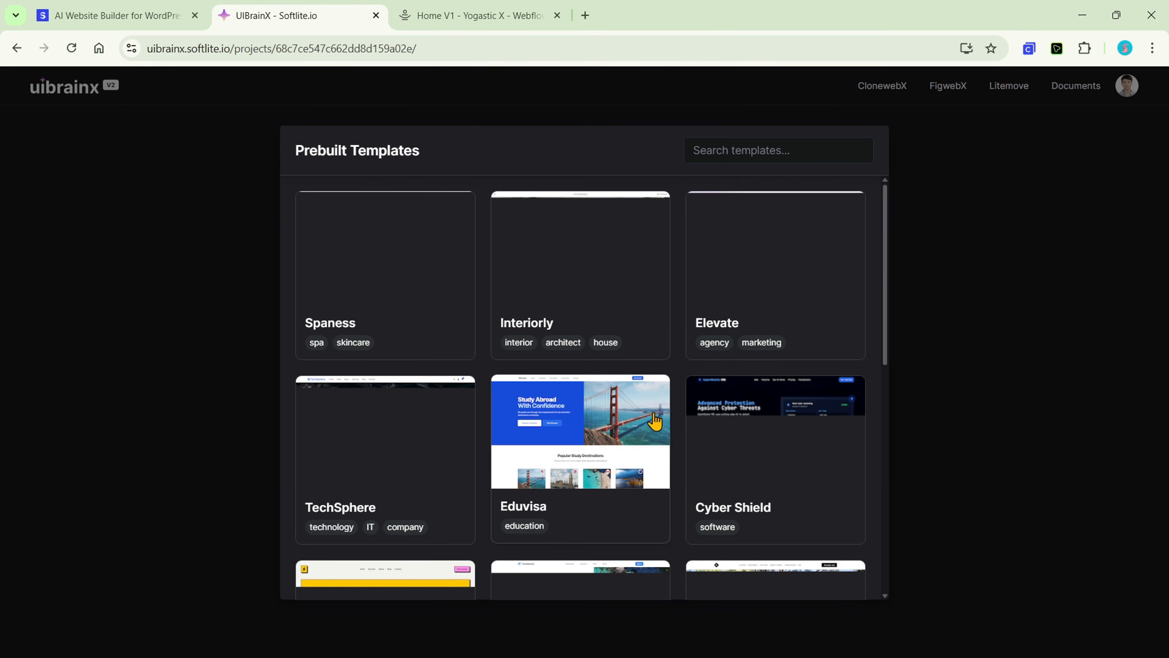
{"action": "scroll", "coordinate": [798, 378], "scroll_direction": "down", "scroll_amount": 3}
{"action": "scroll", "coordinate": [800, 378], "scroll_direction": "down", "scroll_amount": 8}
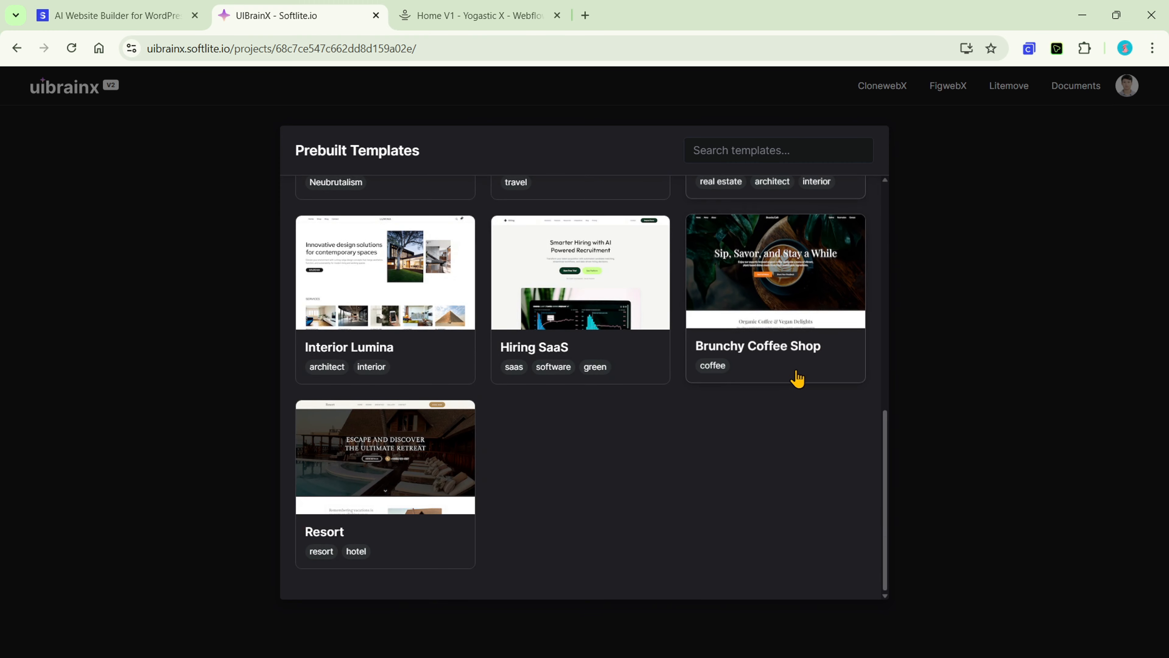
{"action": "scroll", "coordinate": [799, 377], "scroll_direction": "up", "scroll_amount": 10}
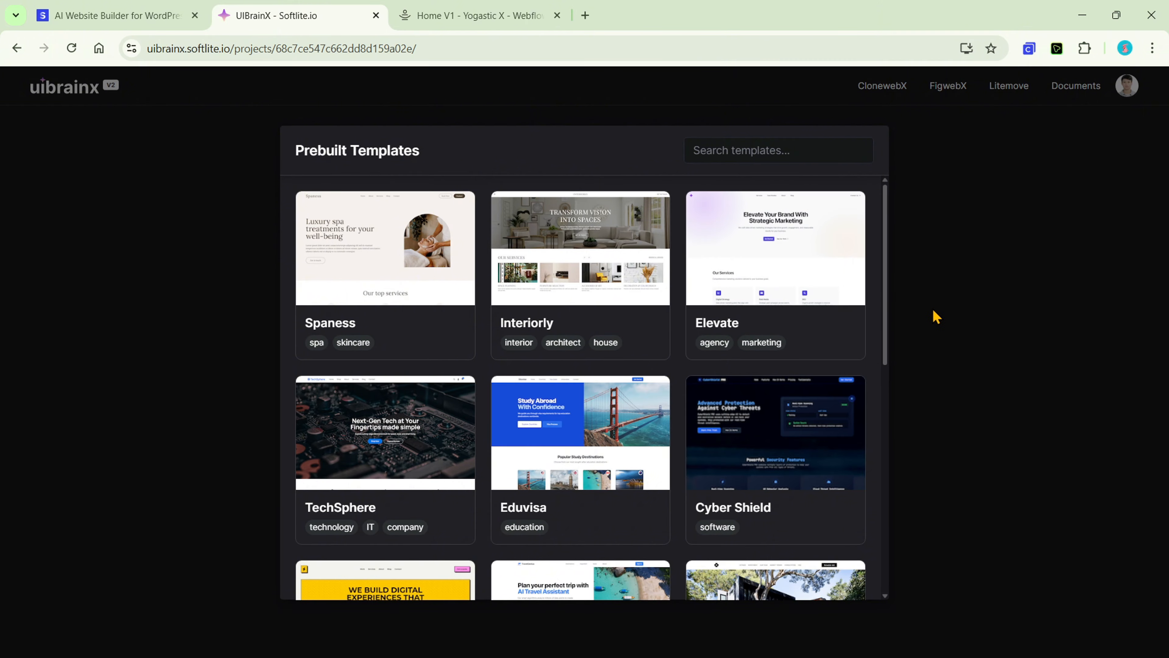
{"action": "left_click", "coordinate": [921, 313]}
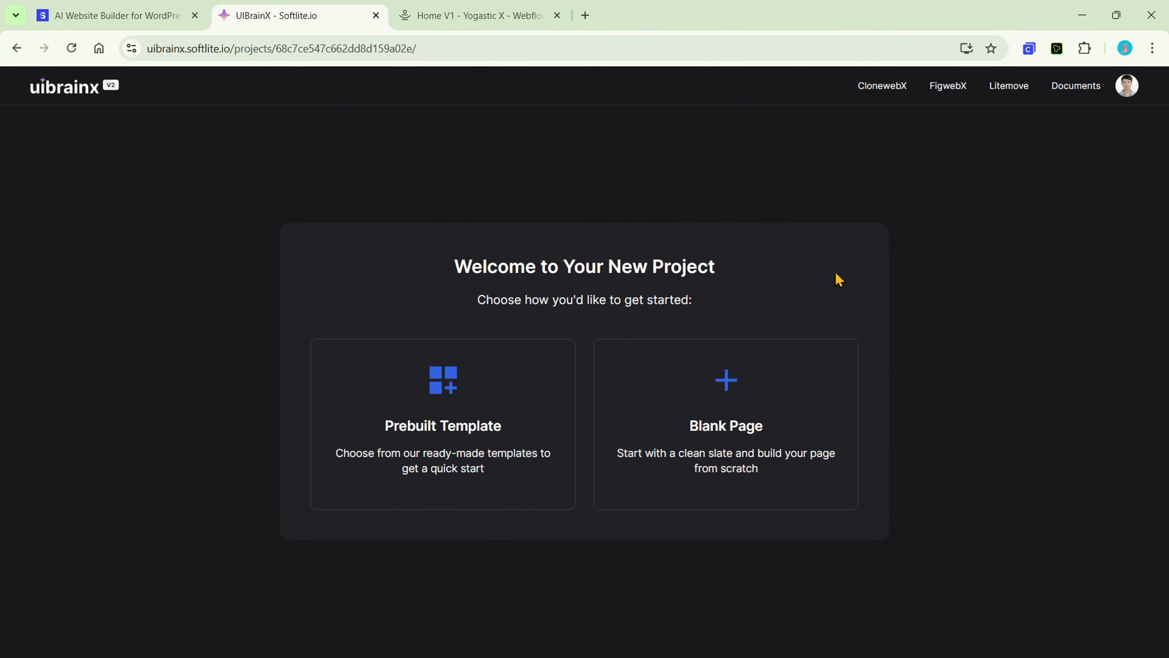
{"action": "left_click", "coordinate": [730, 446]}
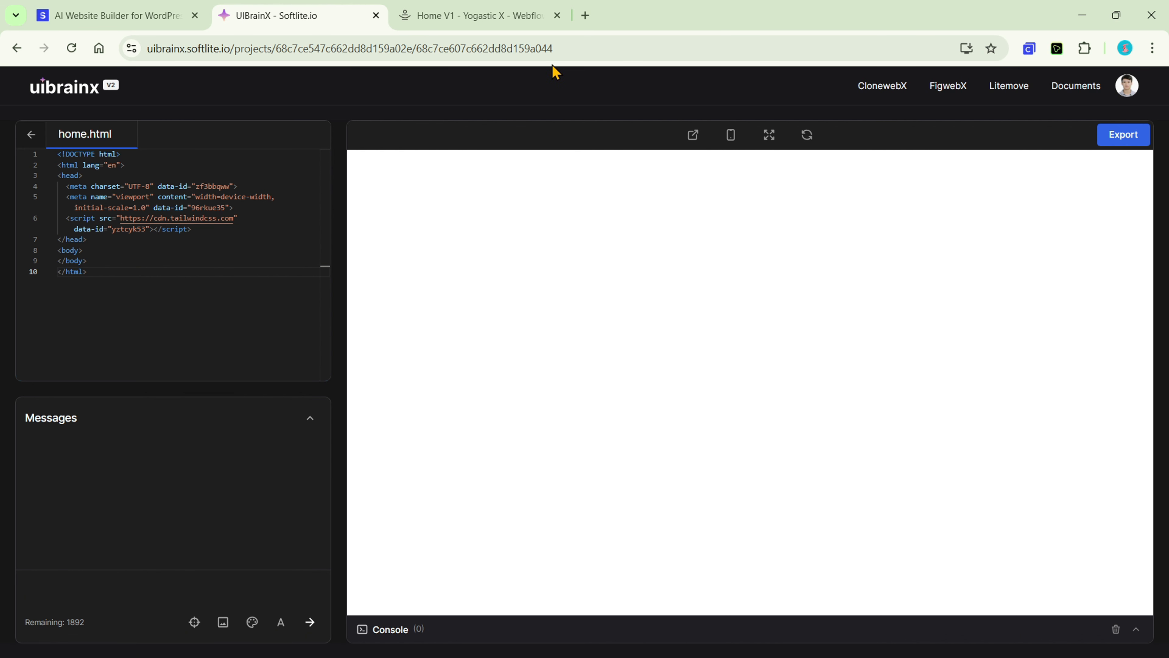
Switch to the Yogastic X demo site and examine its Home V1 page from the hero section down to the footer.
{"action": "left_click", "coordinate": [478, 19]}
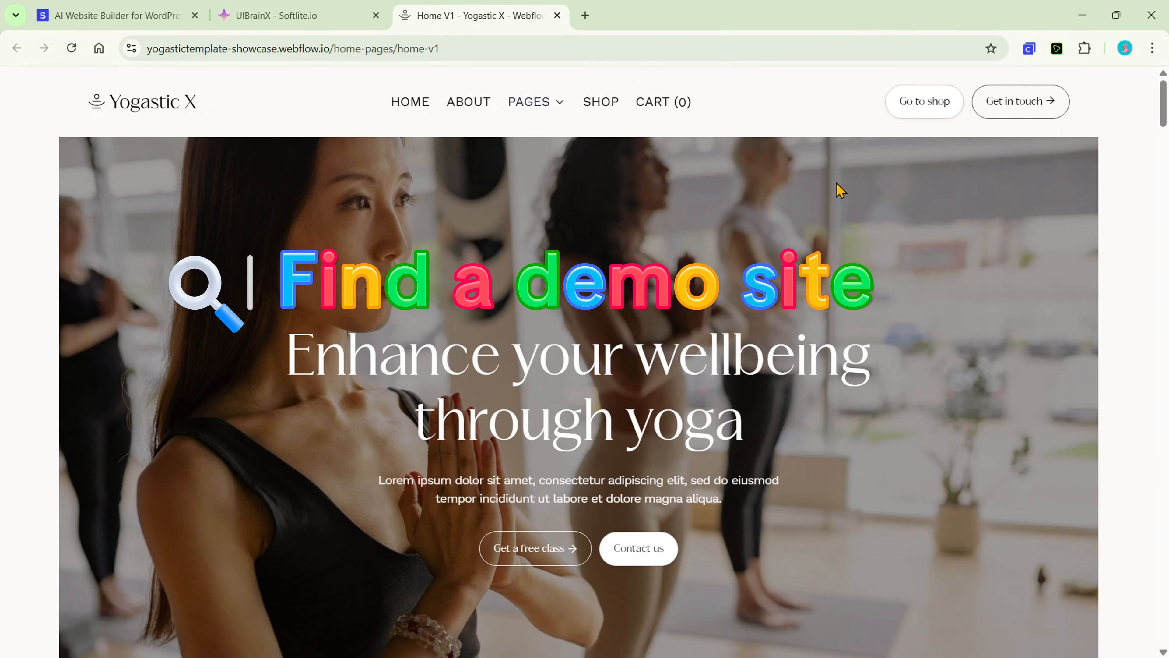
{"action": "scroll", "coordinate": [840, 190], "scroll_direction": "down", "scroll_amount": 5}
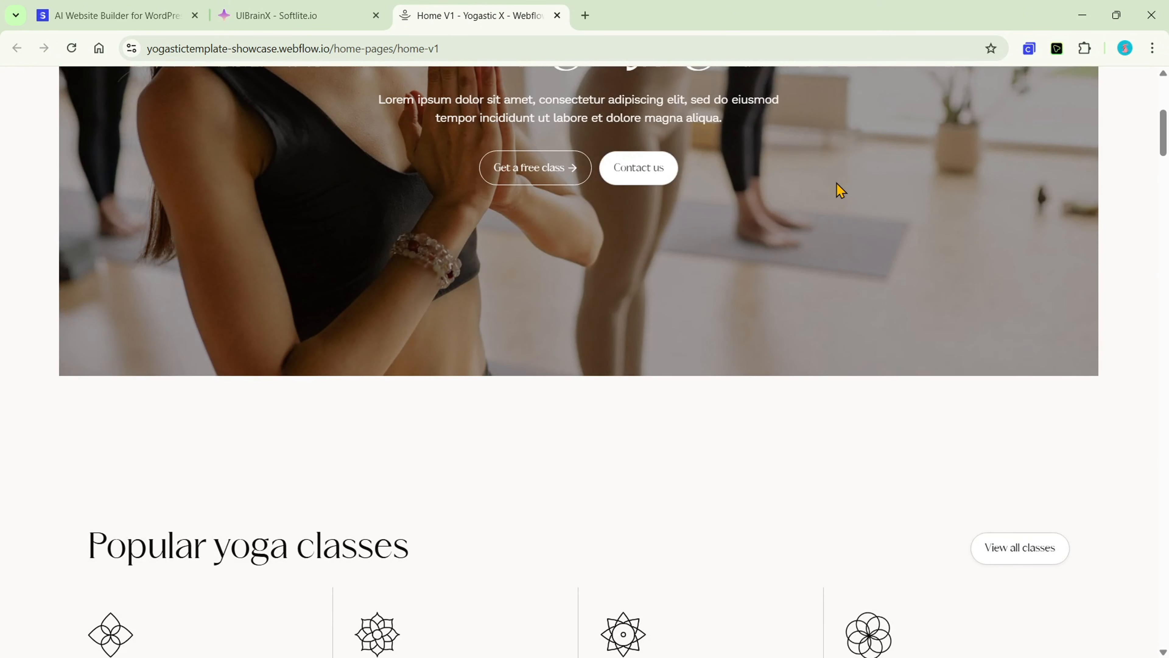
{"action": "scroll", "coordinate": [840, 190], "scroll_direction": "down", "scroll_amount": 10}
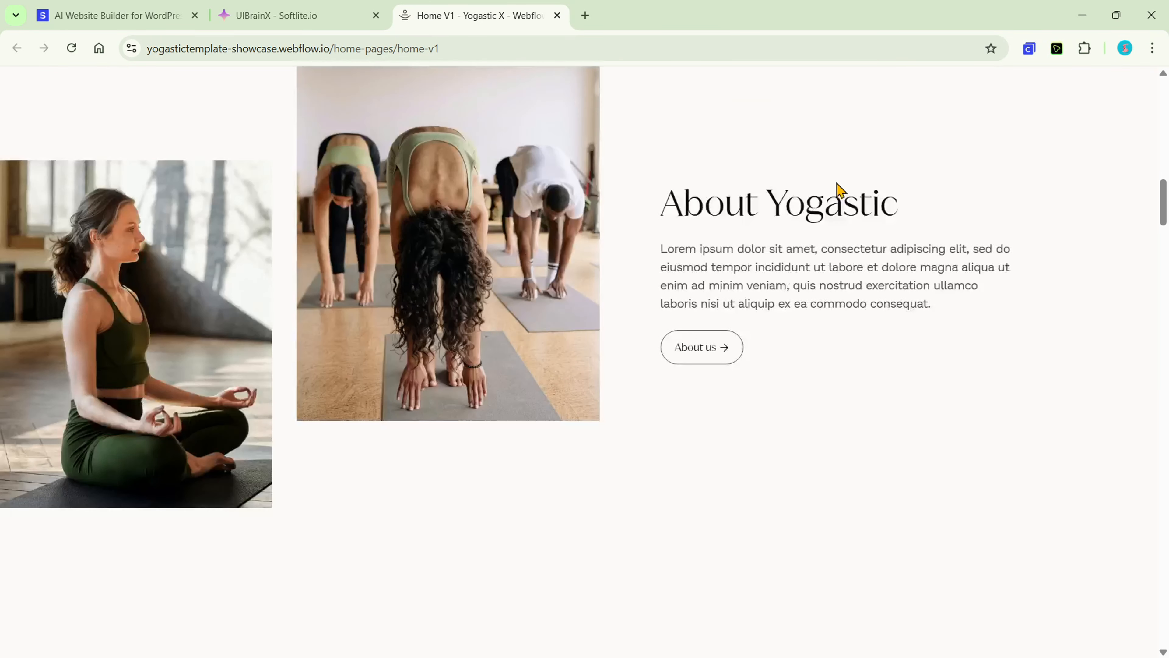
{"action": "scroll", "coordinate": [840, 189], "scroll_direction": "down", "scroll_amount": 12}
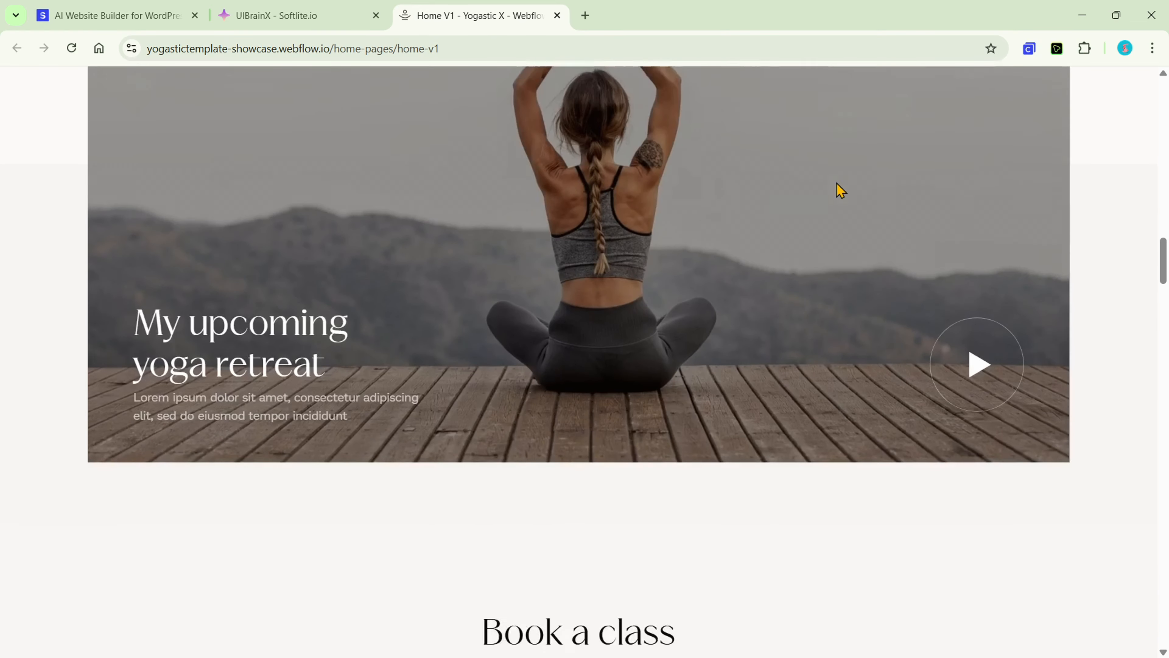
{"action": "scroll", "coordinate": [840, 190], "scroll_direction": "down", "scroll_amount": 12}
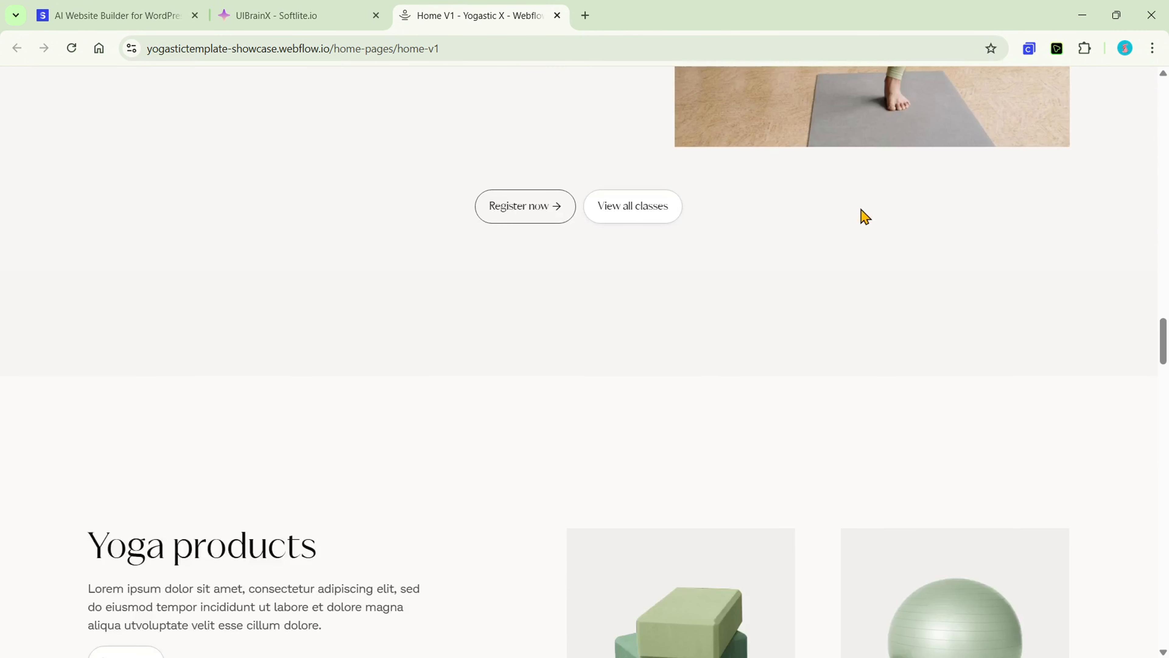
{"action": "scroll", "coordinate": [862, 210], "scroll_direction": "down", "scroll_amount": 10}
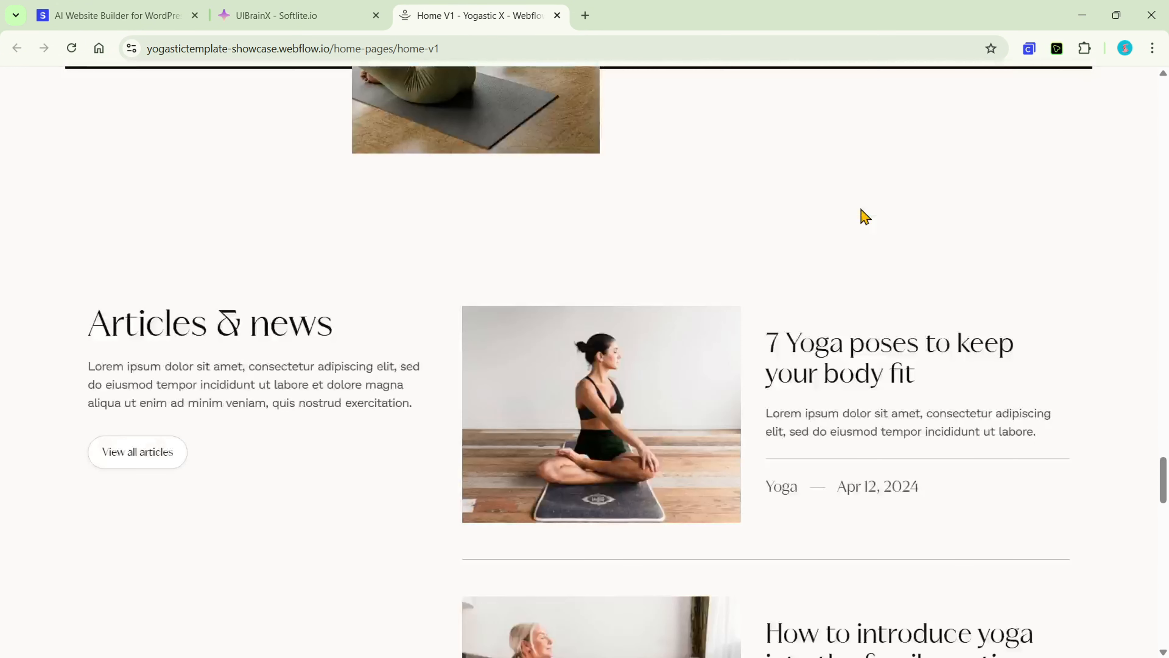
{"action": "scroll", "coordinate": [864, 215], "scroll_direction": "down", "scroll_amount": 15}
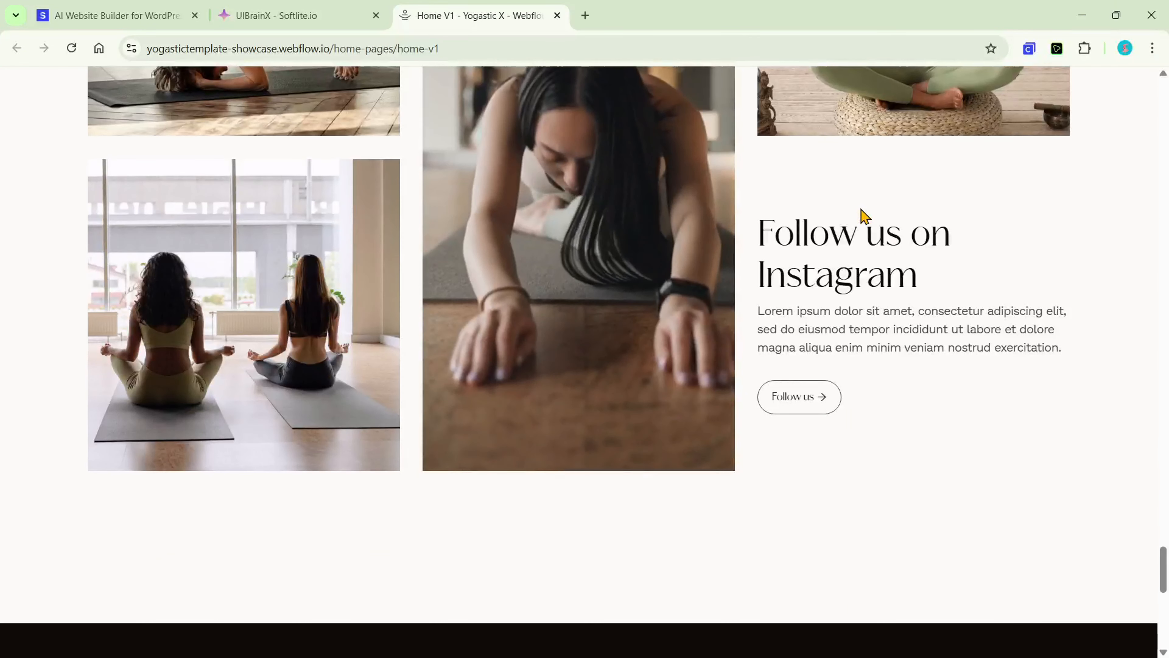
{"action": "scroll", "coordinate": [864, 216], "scroll_direction": "down", "scroll_amount": 4}
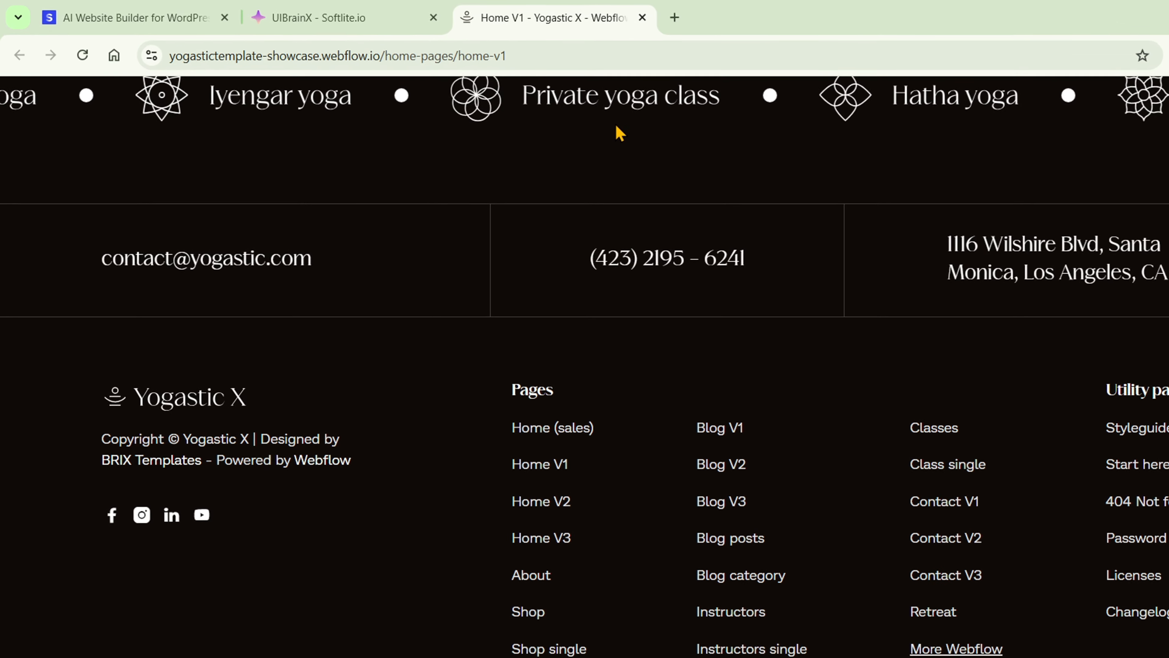
Copy the web address of the Yogastic X Home V1 demo page.
{"action": "left_click", "coordinate": [405, 59]}
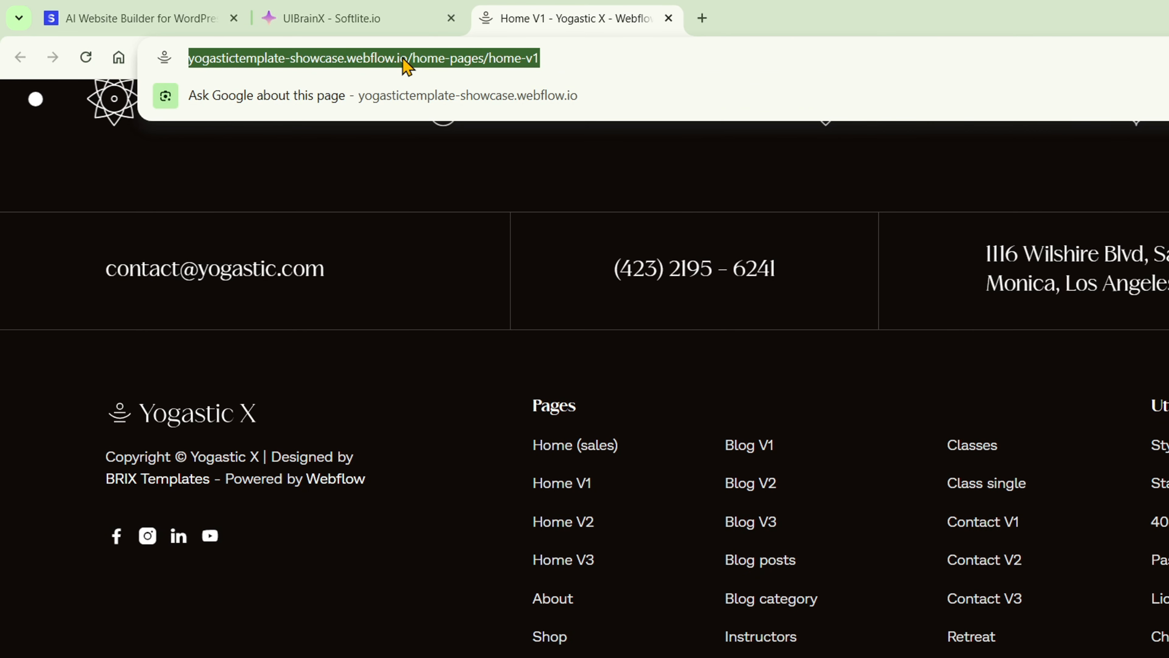
{"action": "right_click", "coordinate": [403, 59]}
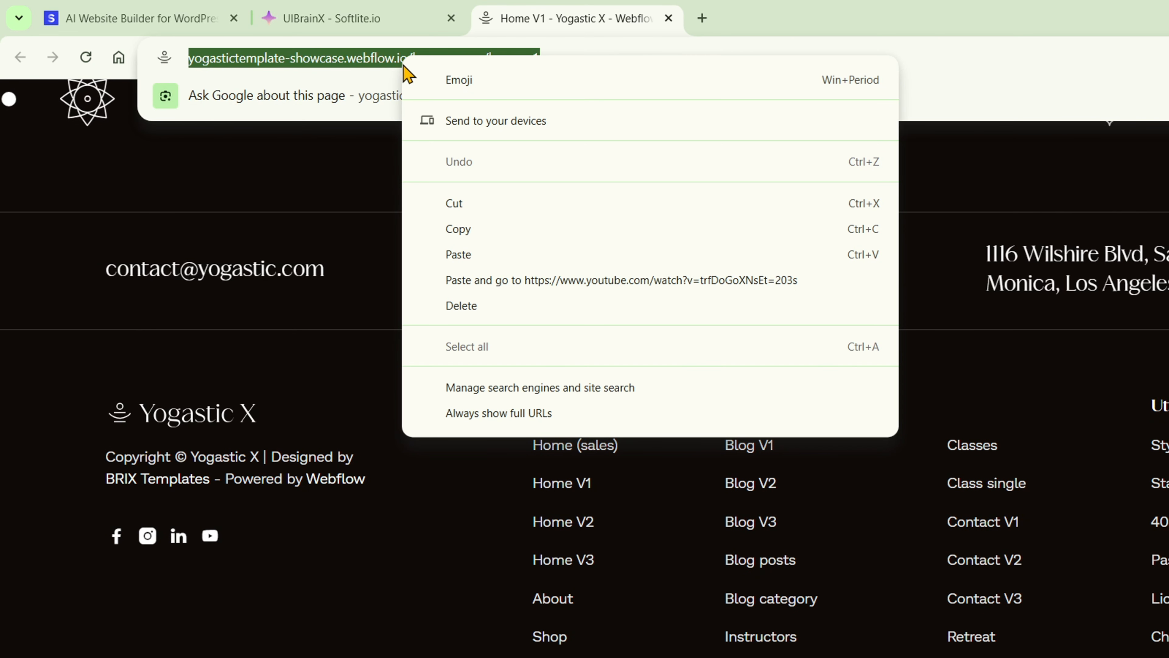
{"action": "left_click", "coordinate": [464, 233]}
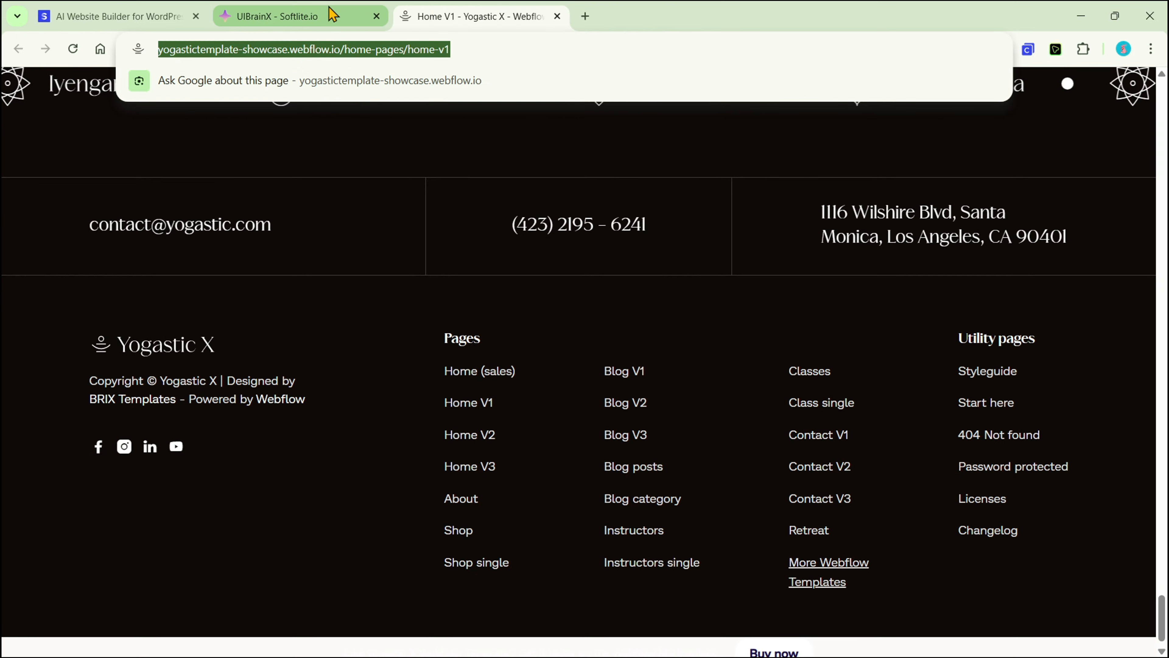
{"action": "left_click", "coordinate": [359, 19]}
{"action": "left_click", "coordinate": [173, 594]}
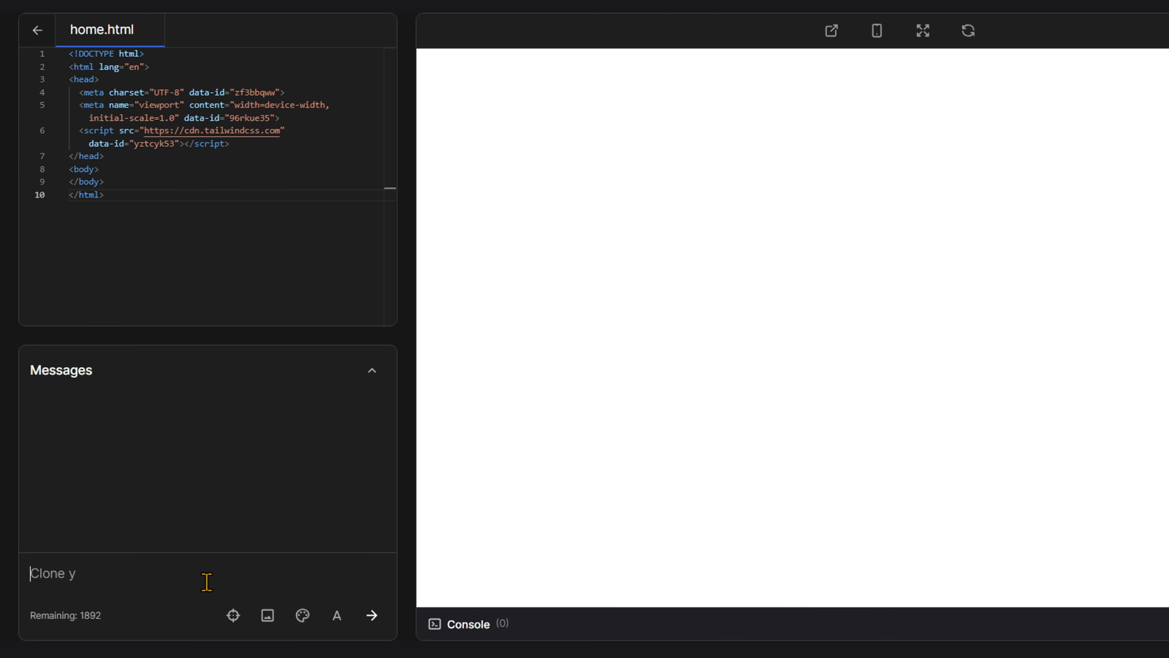
{"action": "type", "text": "Clone"}
{"action": "key", "text": "ctrl+v"}
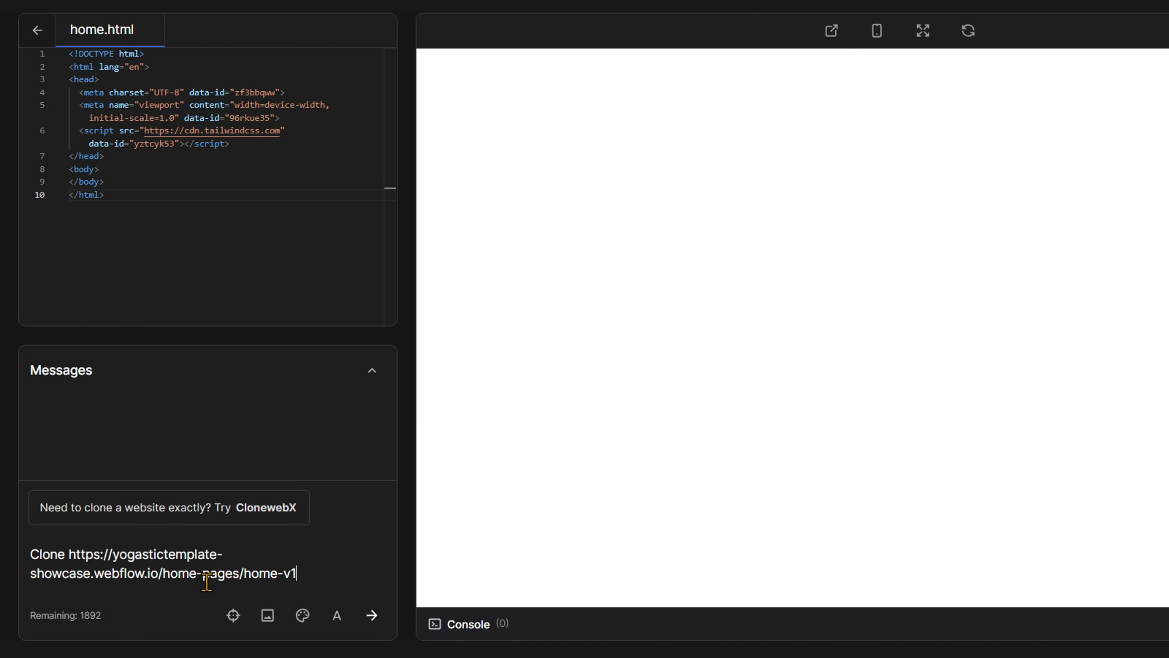
{"action": "key", "text": "Return"}
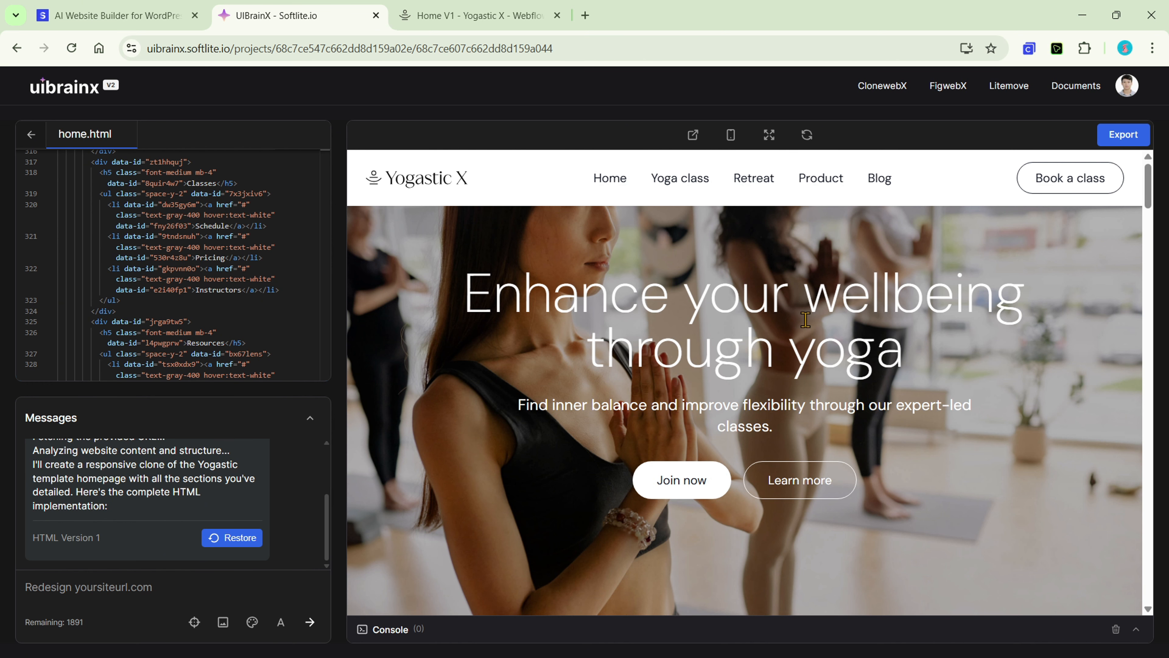
Examine the sections of the generated Yogastic clone in the project preview, from the hero to the Instagram gallery.
{"action": "scroll", "coordinate": [806, 319], "scroll_direction": "down", "scroll_amount": 10}
{"action": "scroll", "coordinate": [932, 339], "scroll_direction": "up", "scroll_amount": 3}
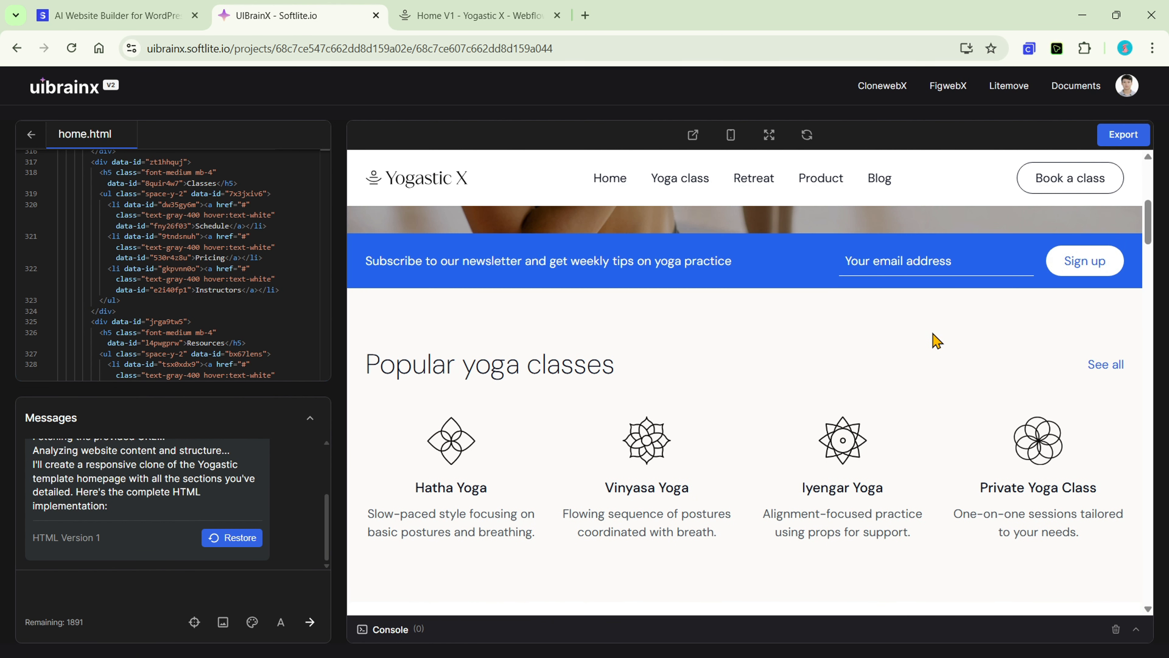
{"action": "scroll", "coordinate": [934, 340], "scroll_direction": "down", "scroll_amount": 10}
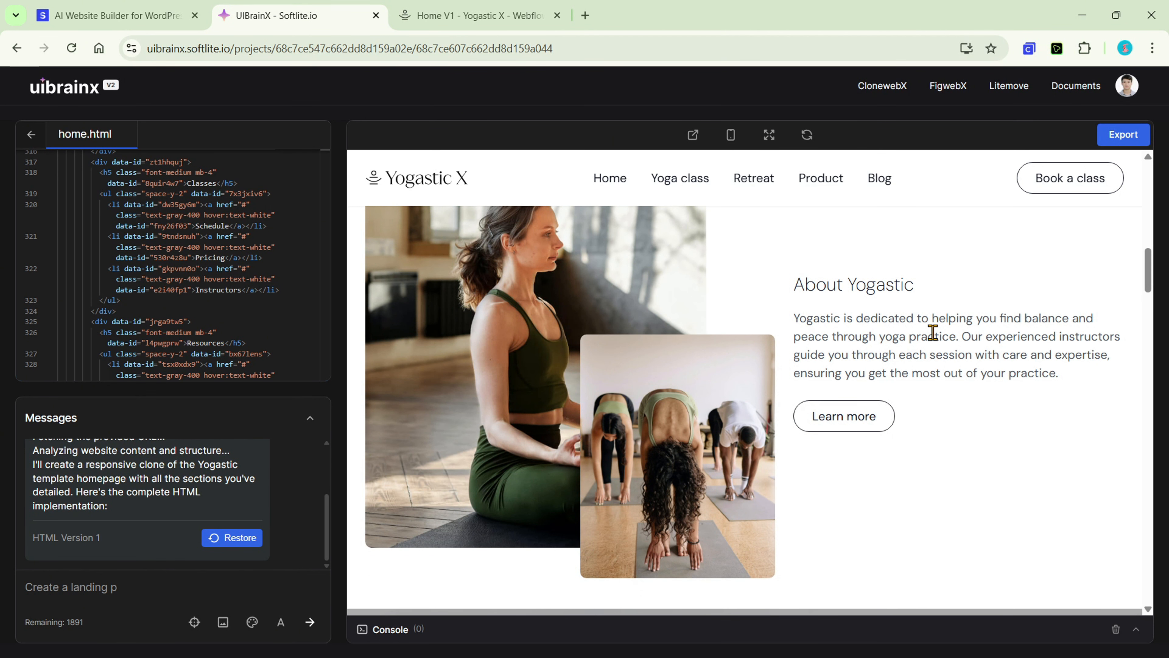
{"action": "scroll", "coordinate": [934, 339], "scroll_direction": "down", "scroll_amount": 15}
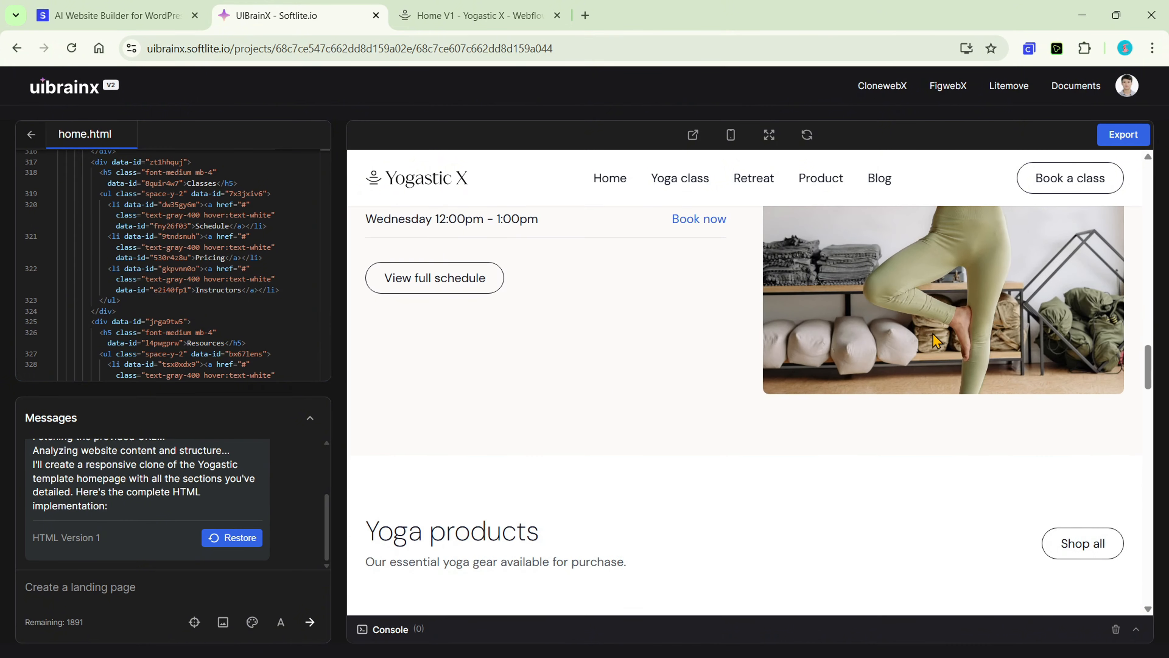
{"action": "scroll", "coordinate": [934, 341], "scroll_direction": "down", "scroll_amount": 8}
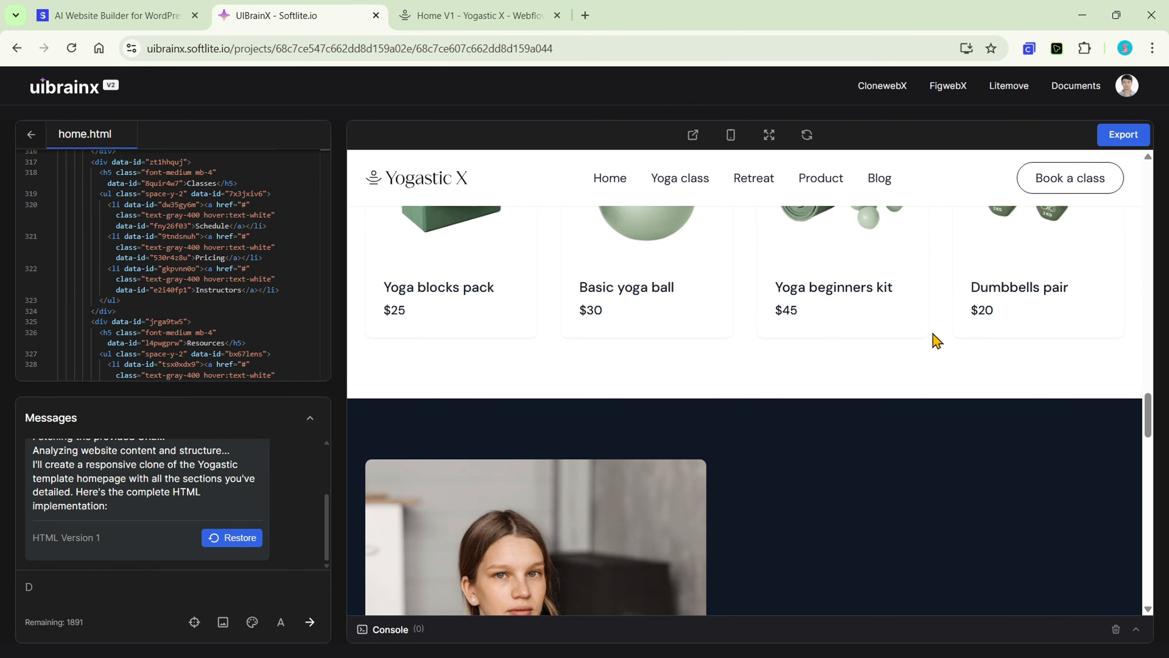
{"action": "scroll", "coordinate": [934, 341], "scroll_direction": "down", "scroll_amount": 10}
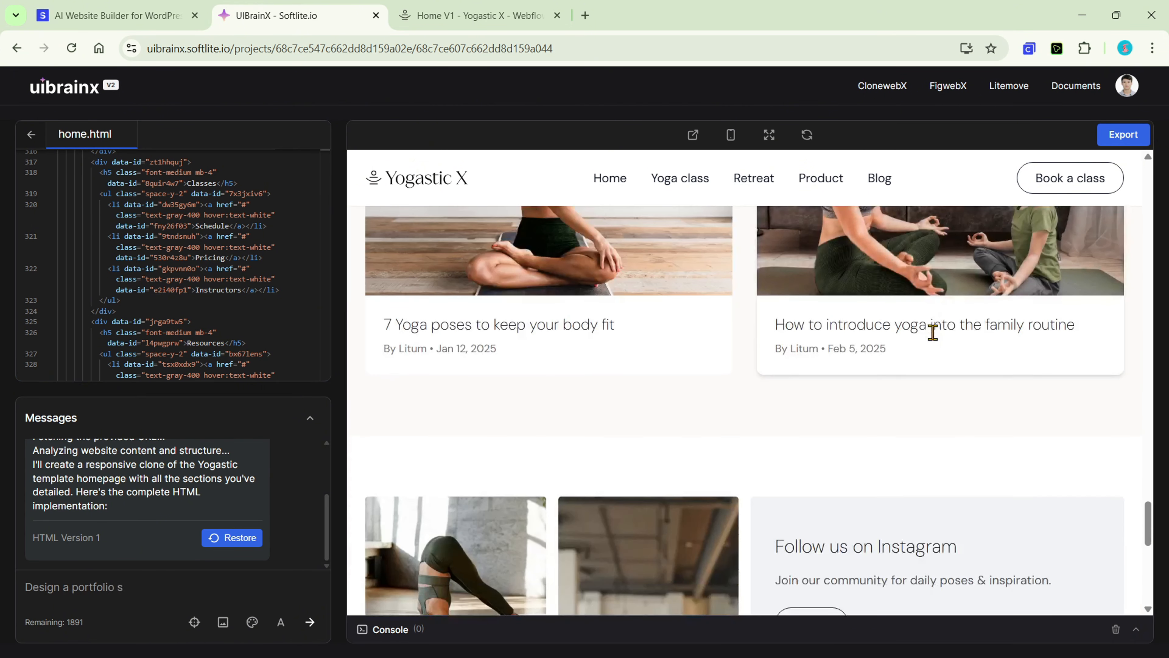
{"action": "scroll", "coordinate": [934, 336], "scroll_direction": "down", "scroll_amount": 5}
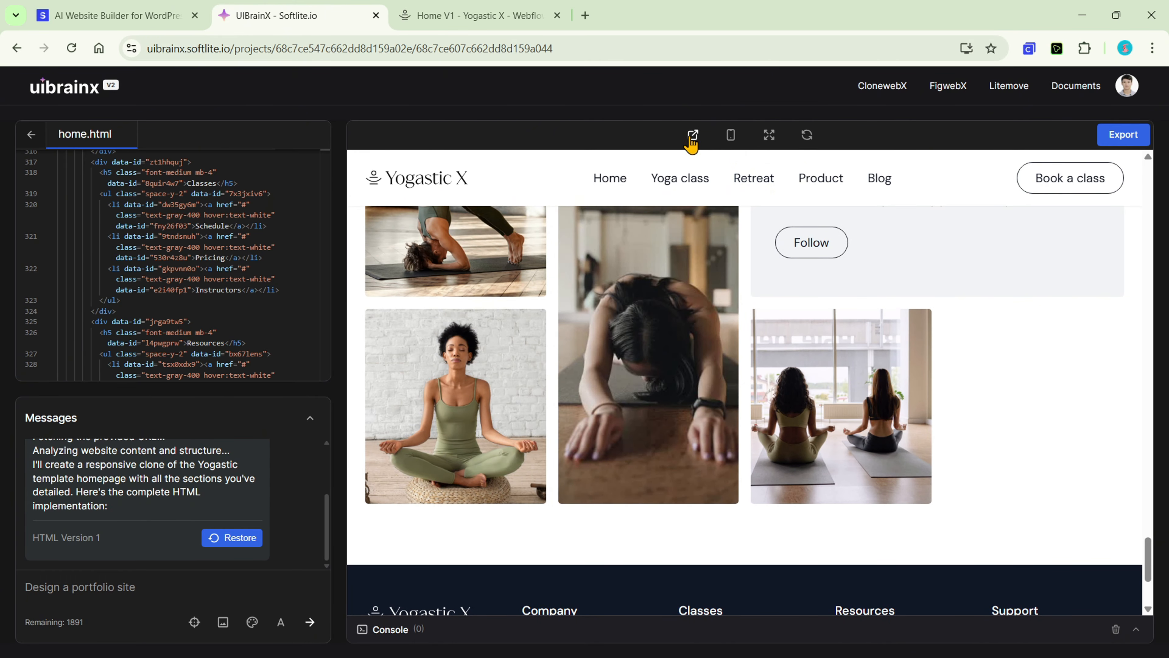
Open the generated page in its own browser tab and check its layout down to the Yoga products section.
{"action": "left_click", "coordinate": [692, 135]}
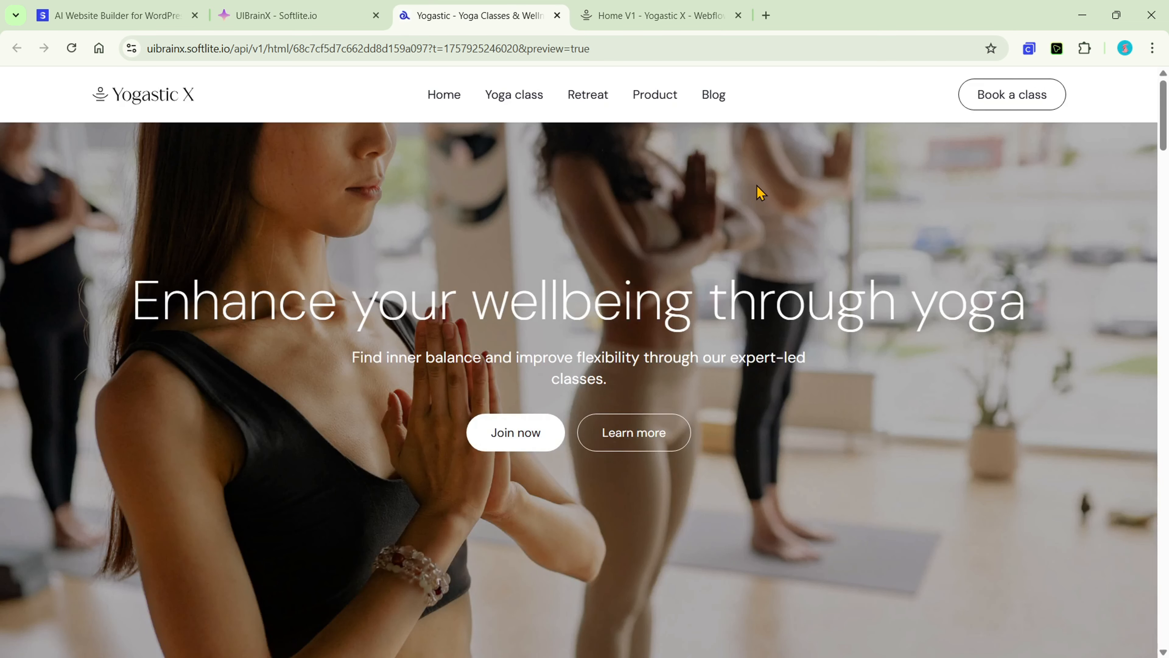
{"action": "scroll", "coordinate": [759, 191], "scroll_direction": "down", "scroll_amount": 8}
{"action": "scroll", "coordinate": [760, 193], "scroll_direction": "down", "scroll_amount": 15}
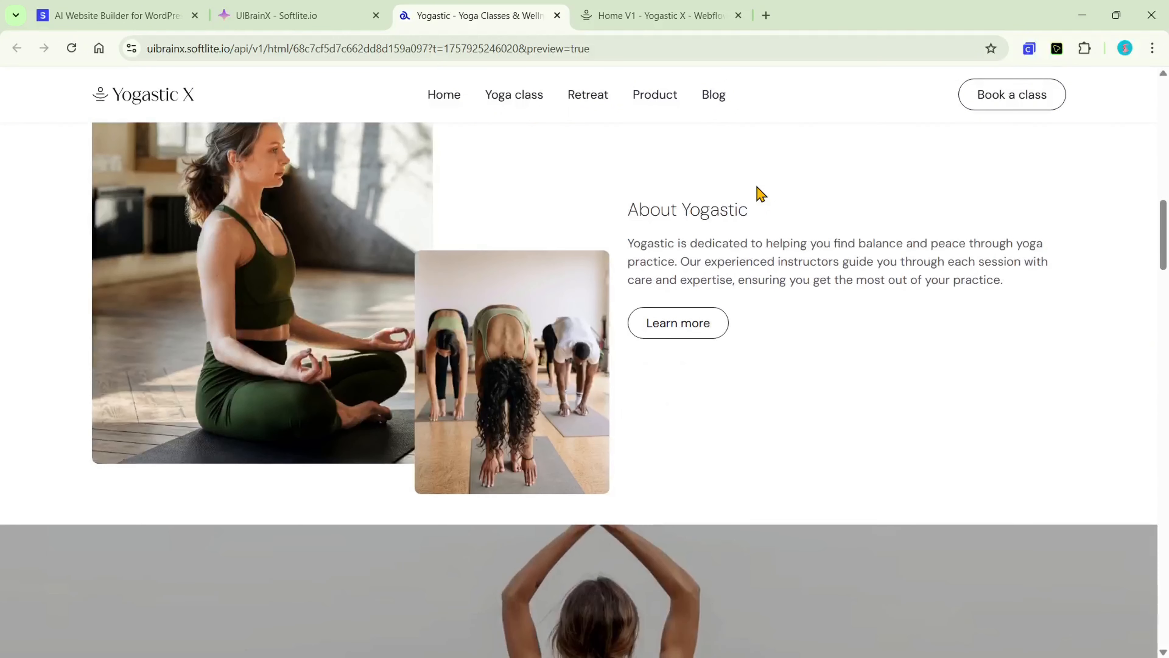
{"action": "scroll", "coordinate": [759, 192], "scroll_direction": "down", "scroll_amount": 10}
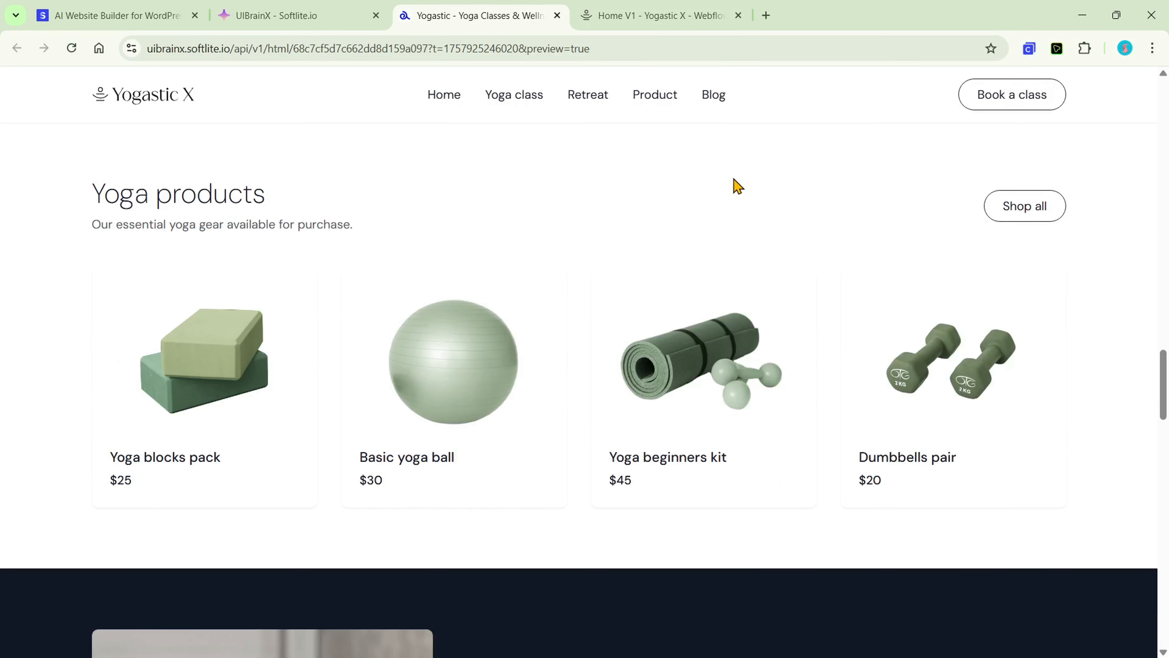
Return to the UIBrainX project and inspect the editable properties of the hero heading, the logo and the navigation links.
{"action": "left_click", "coordinate": [323, 19]}
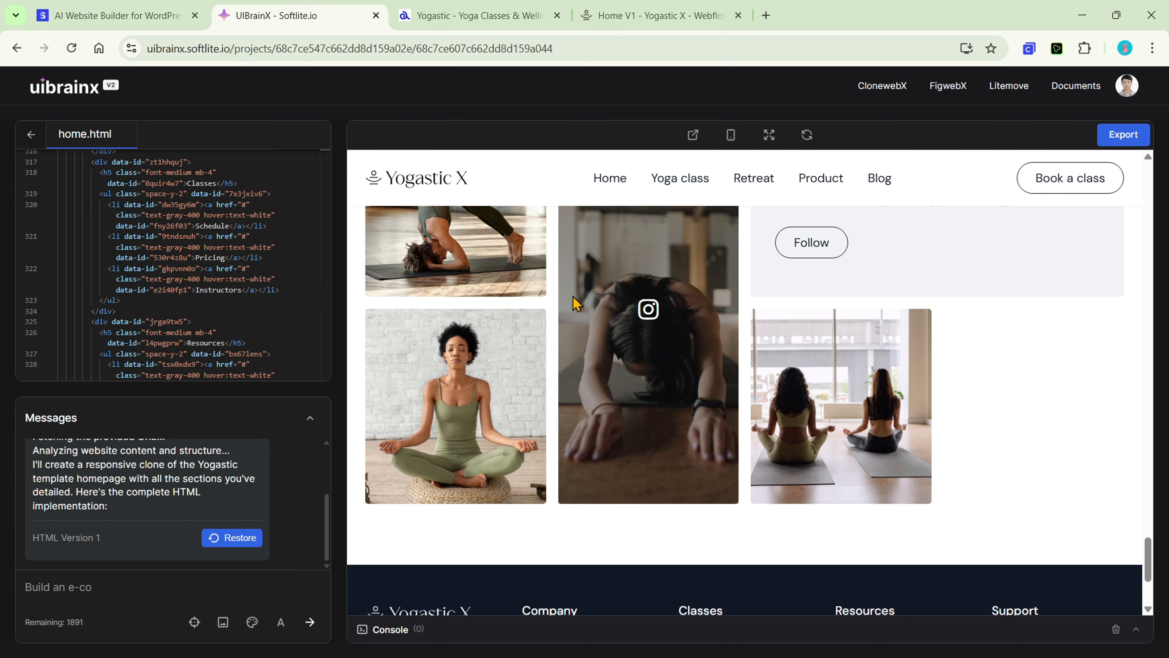
{"action": "scroll", "coordinate": [549, 367], "scroll_direction": "up", "scroll_amount": 5}
{"action": "scroll", "coordinate": [548, 367], "scroll_direction": "up", "scroll_amount": 15}
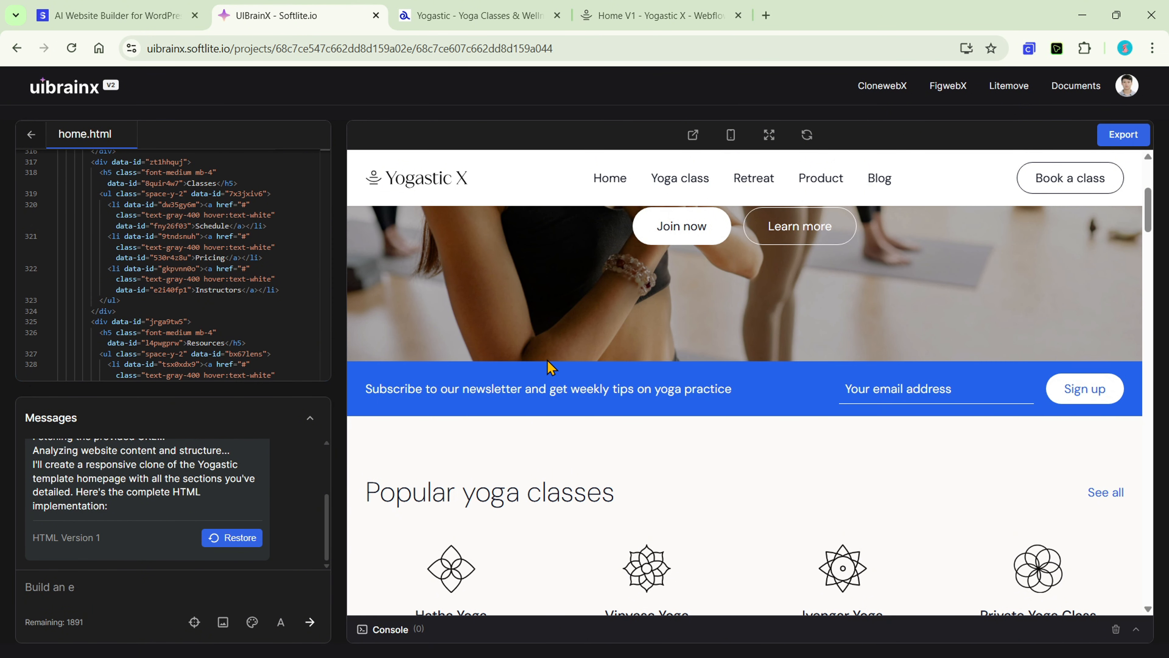
{"action": "scroll", "coordinate": [551, 367], "scroll_direction": "up", "scroll_amount": 5}
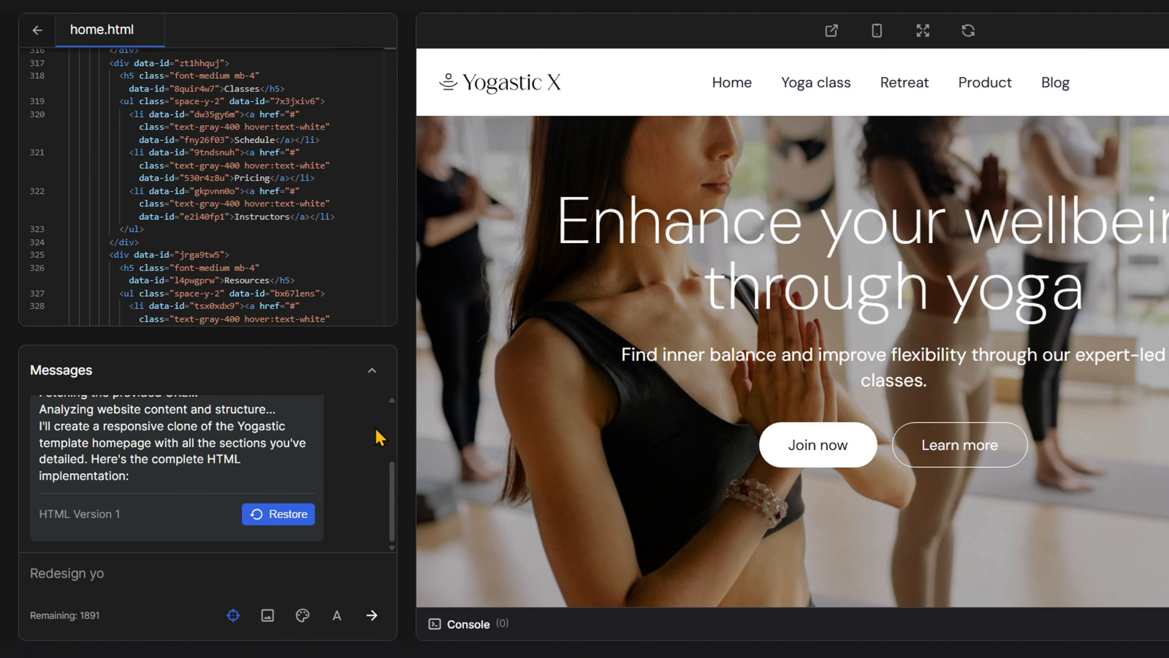
{"action": "left_click", "coordinate": [593, 241]}
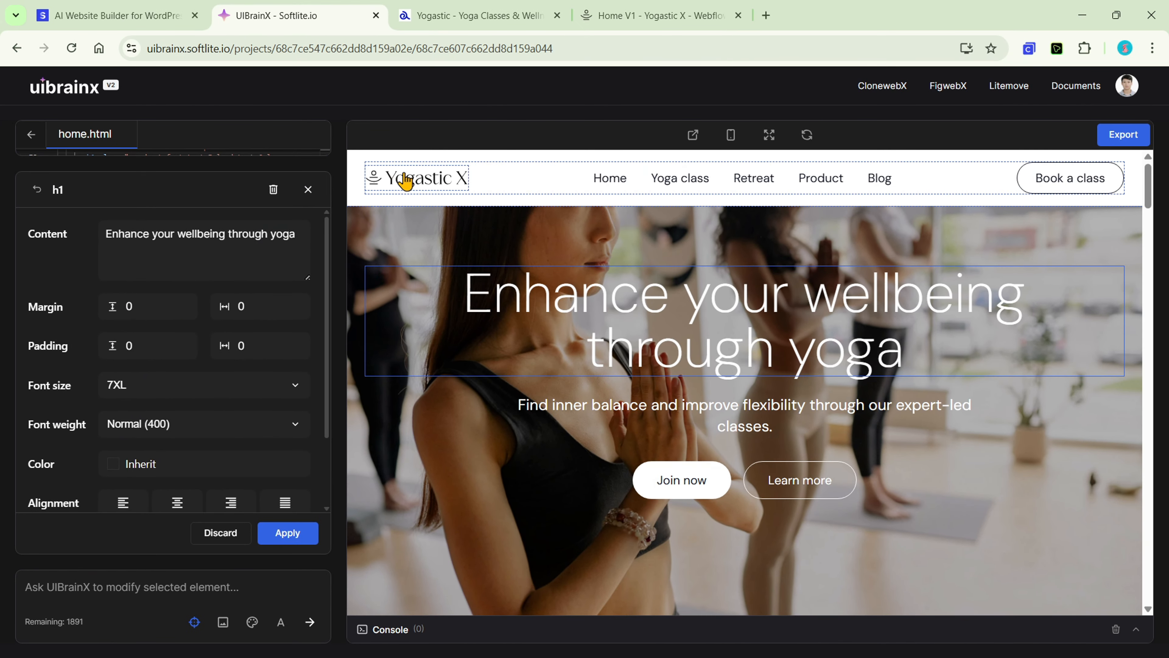
{"action": "left_click", "coordinate": [406, 180]}
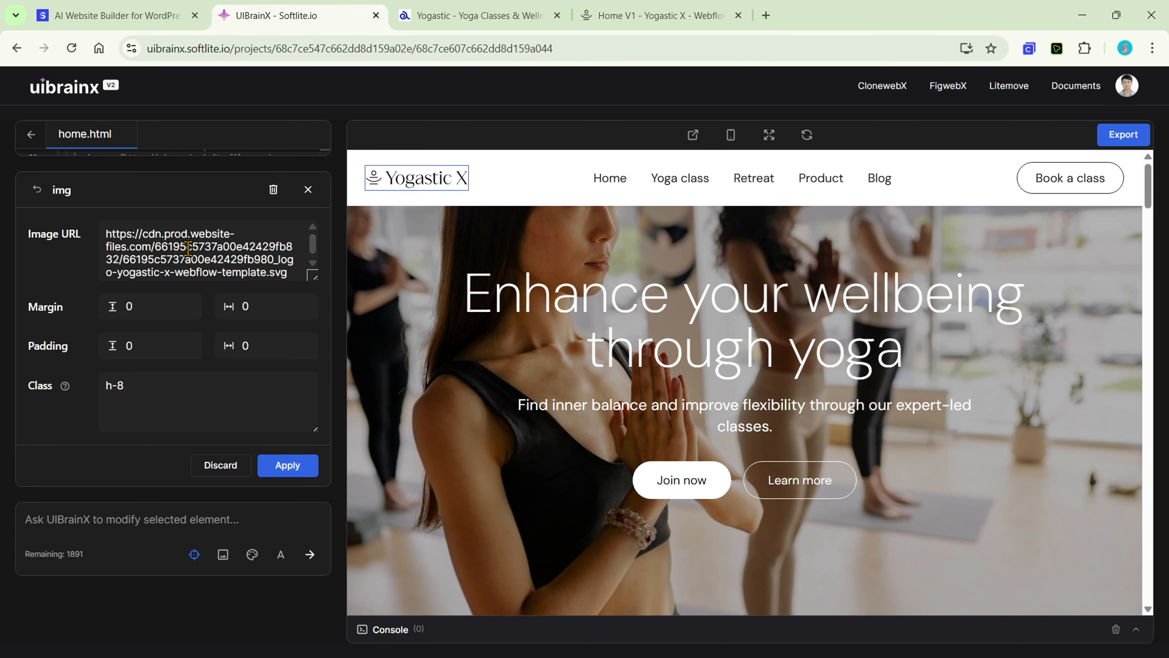
{"action": "left_click", "coordinate": [689, 179]}
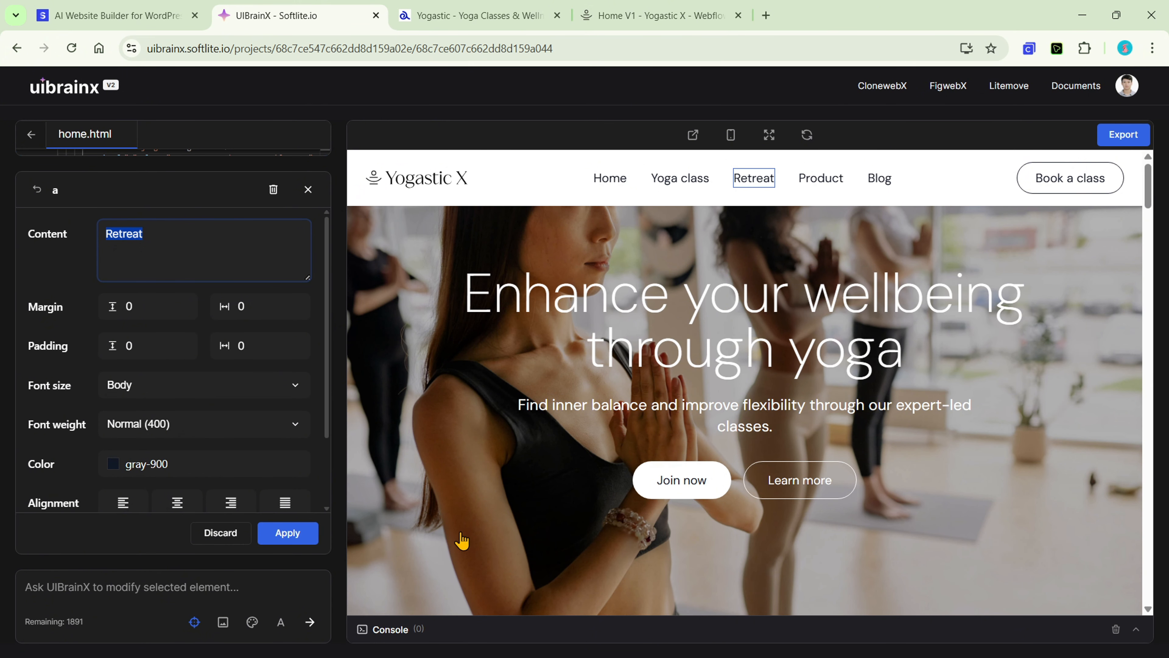
Discard the Retreat link's open edit and view the preview down to the About Yogastic section.
{"action": "scroll", "coordinate": [460, 540], "scroll_direction": "down", "scroll_amount": 3}
{"action": "scroll", "coordinate": [461, 540], "scroll_direction": "down", "scroll_amount": 3}
{"action": "scroll", "coordinate": [460, 504], "scroll_direction": "down", "scroll_amount": 9}
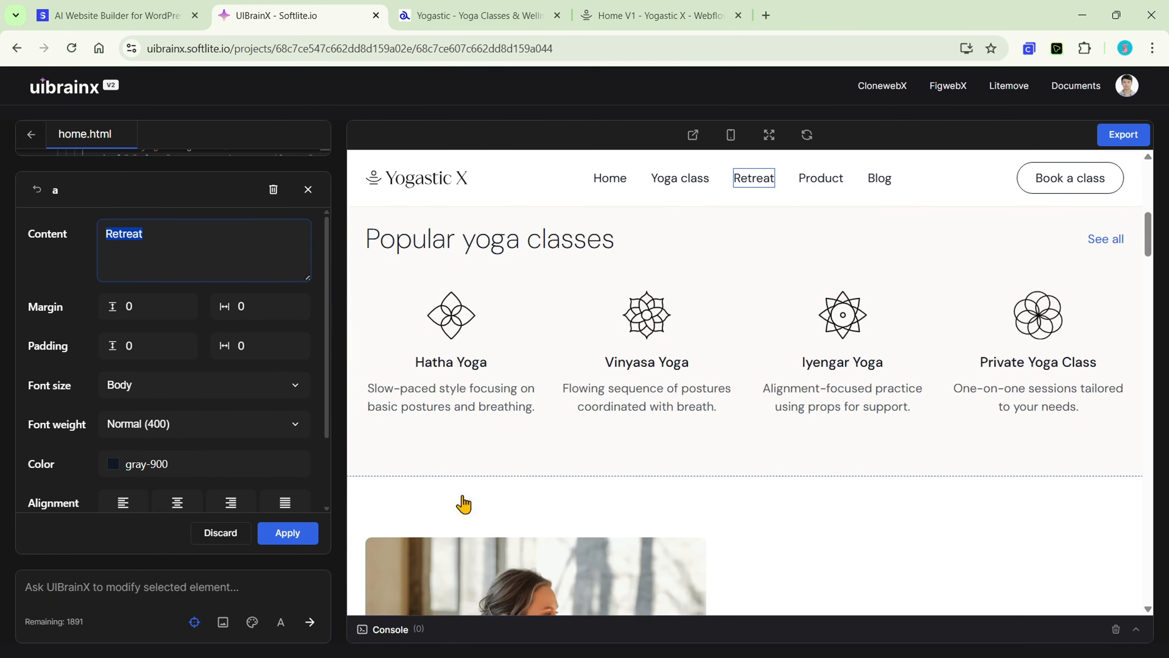
{"action": "left_click", "coordinate": [211, 534]}
{"action": "left_click", "coordinate": [220, 533]}
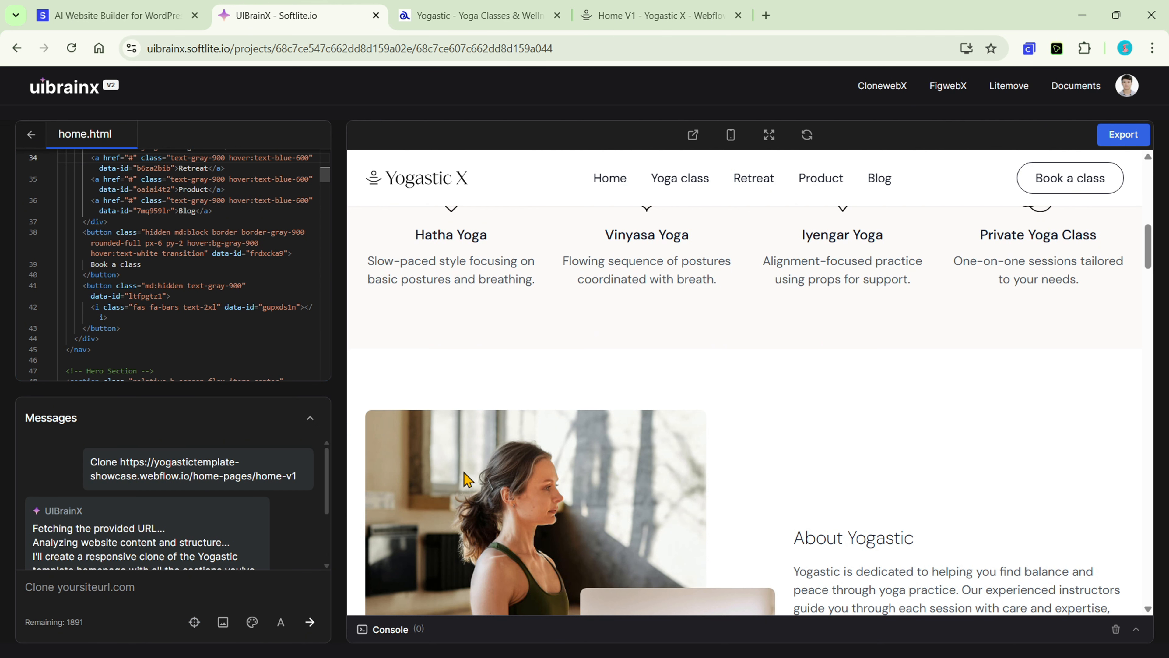
{"action": "scroll", "coordinate": [525, 484], "scroll_direction": "down", "scroll_amount": 3}
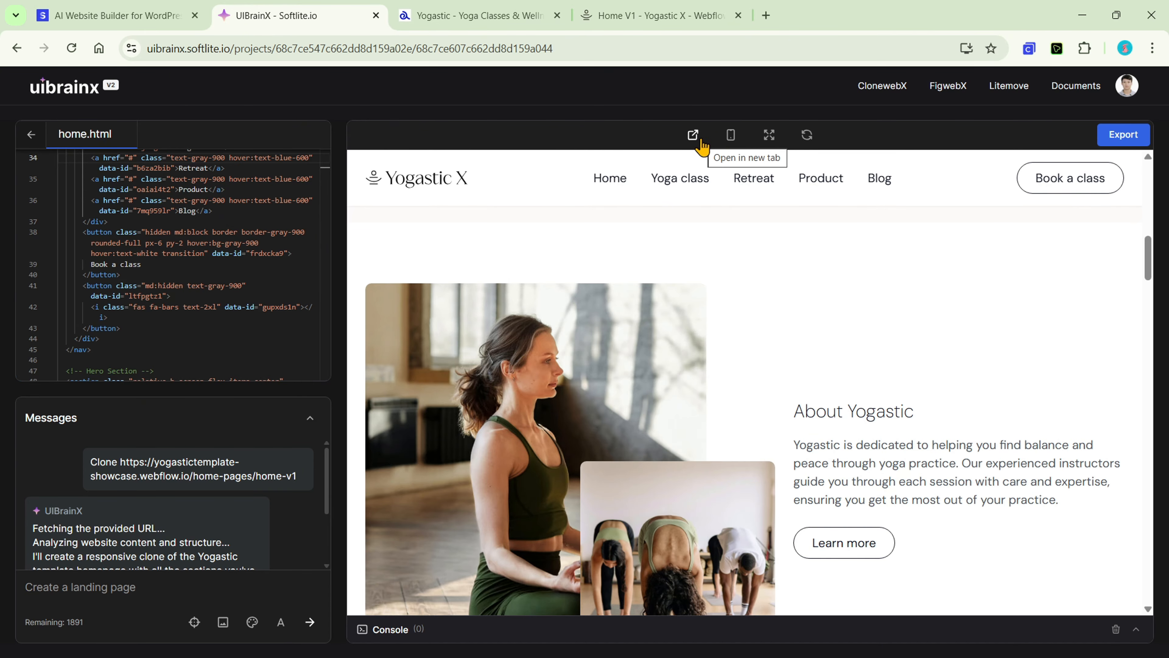
Check the page in mobile view from the hero to the footer and return to desktop view.
{"action": "left_click", "coordinate": [735, 142]}
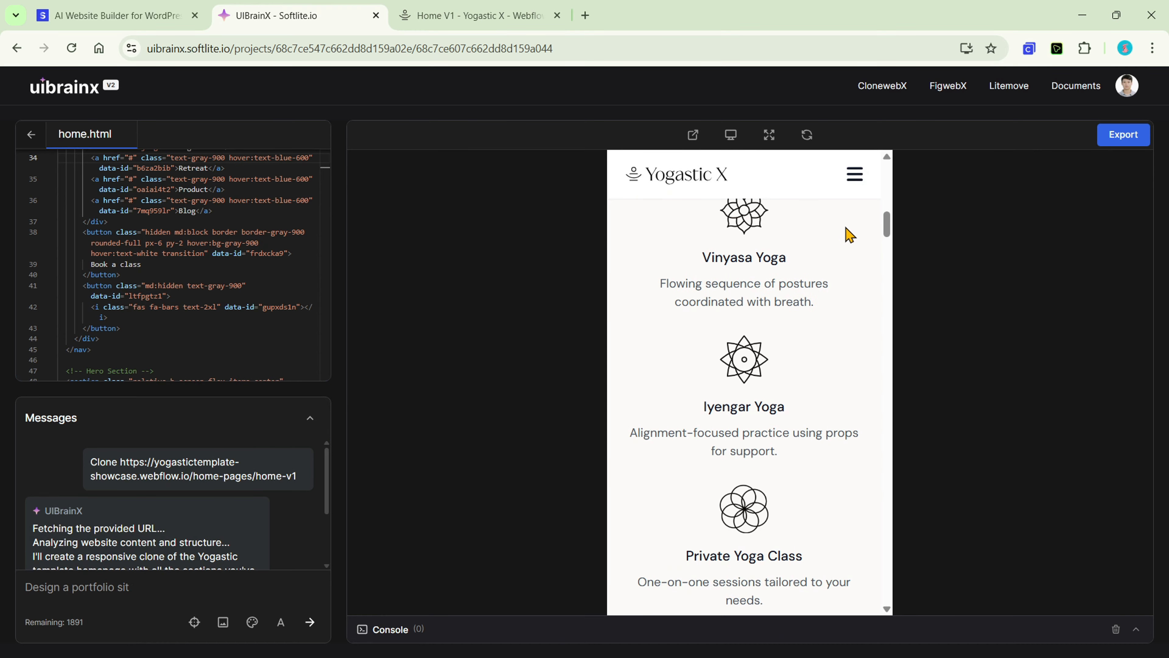
{"action": "scroll", "coordinate": [846, 230], "scroll_direction": "up", "scroll_amount": 5}
{"action": "scroll", "coordinate": [846, 233], "scroll_direction": "up", "scroll_amount": 10}
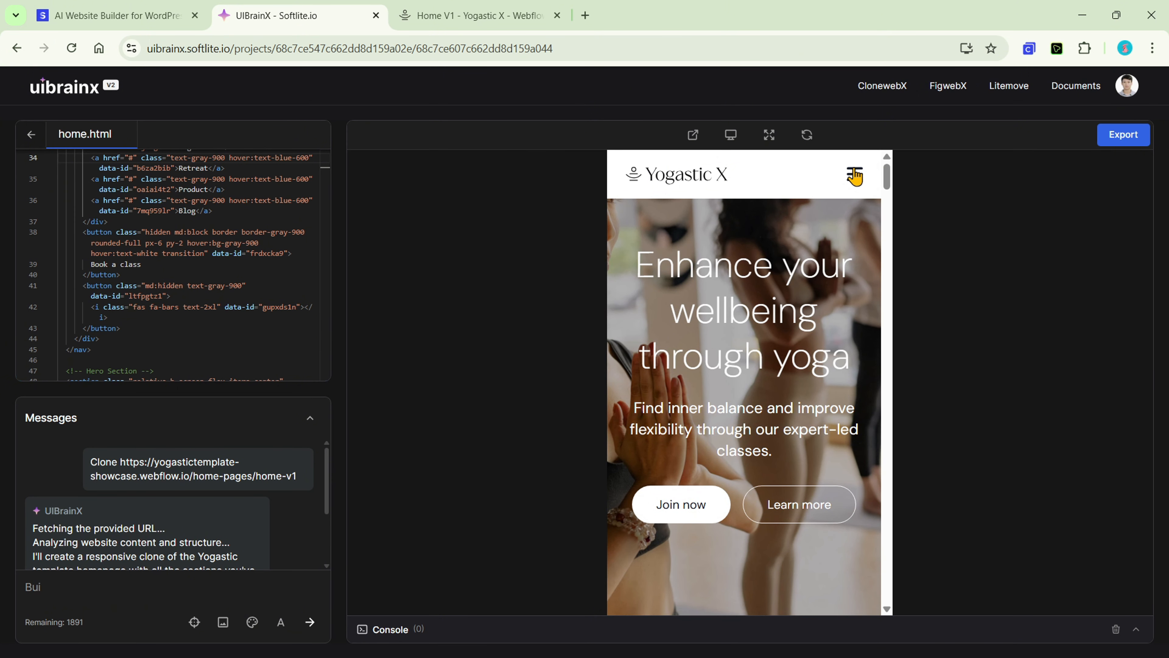
{"action": "scroll", "coordinate": [853, 242], "scroll_direction": "down", "scroll_amount": 15}
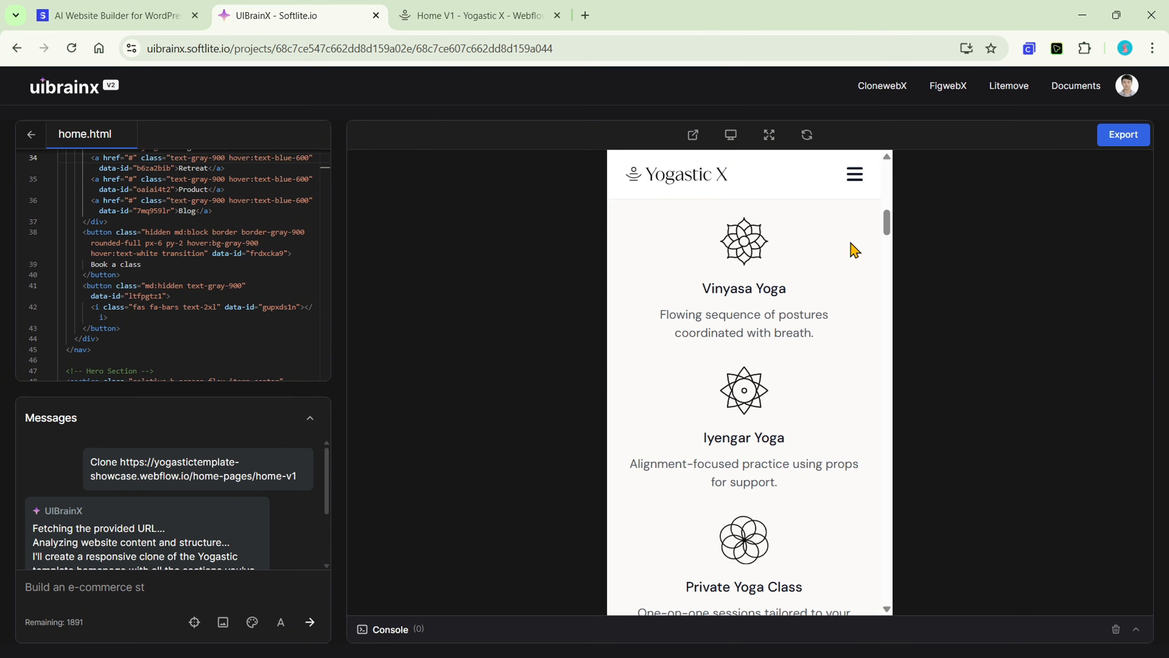
{"action": "scroll", "coordinate": [854, 250], "scroll_direction": "down", "scroll_amount": 15}
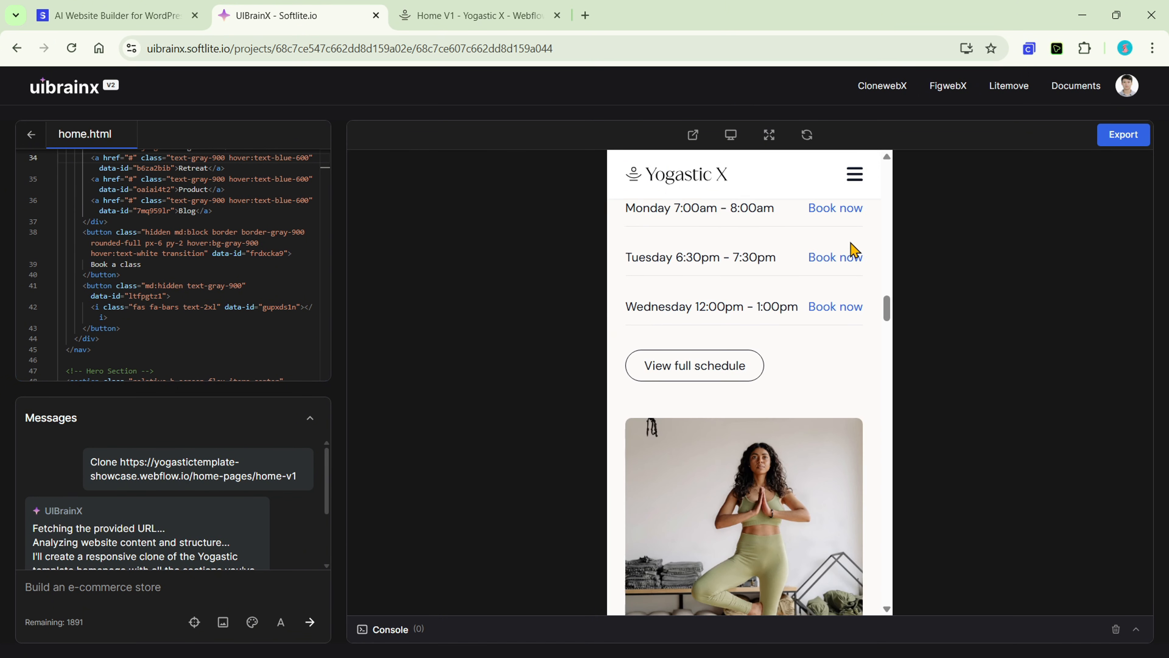
{"action": "scroll", "coordinate": [853, 250], "scroll_direction": "down", "scroll_amount": 15}
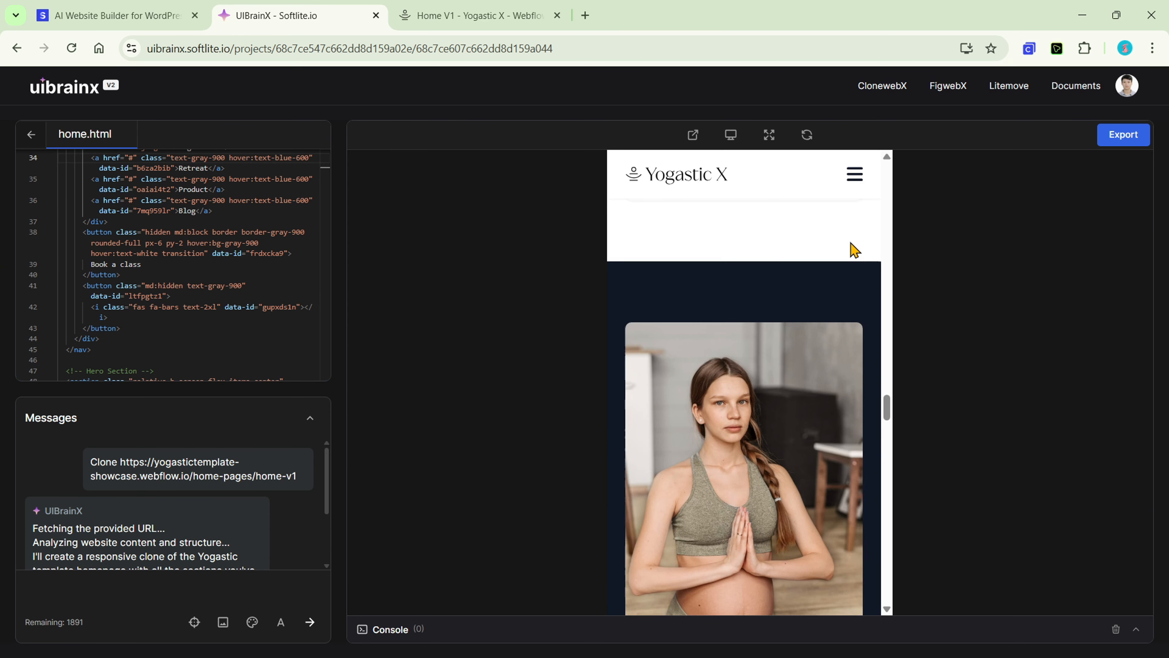
{"action": "scroll", "coordinate": [854, 250], "scroll_direction": "down", "scroll_amount": 15}
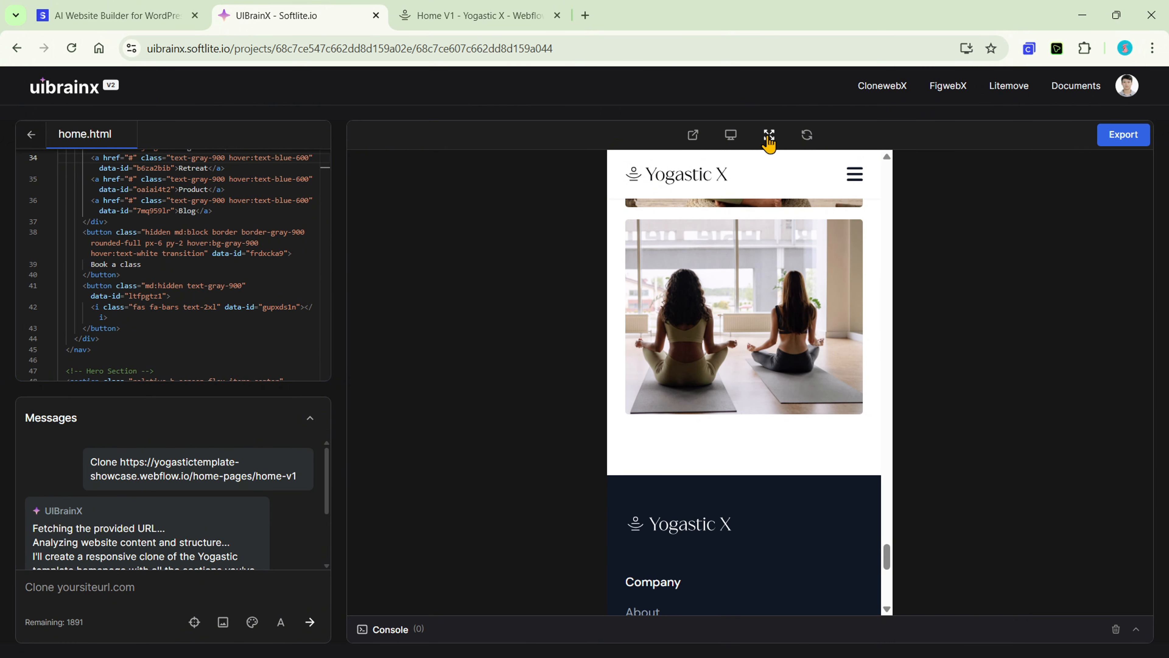
{"action": "left_click", "coordinate": [730, 135]}
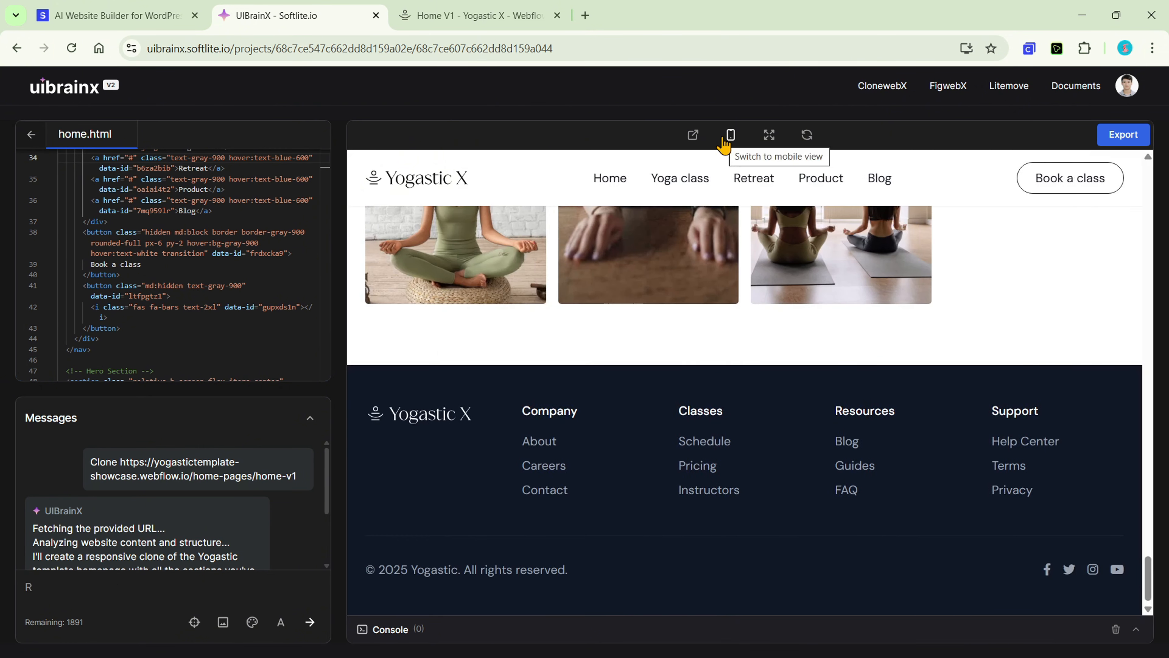
Refresh the preview and send the prompt "add more section for testimonial".
{"action": "left_click", "coordinate": [806, 137]}
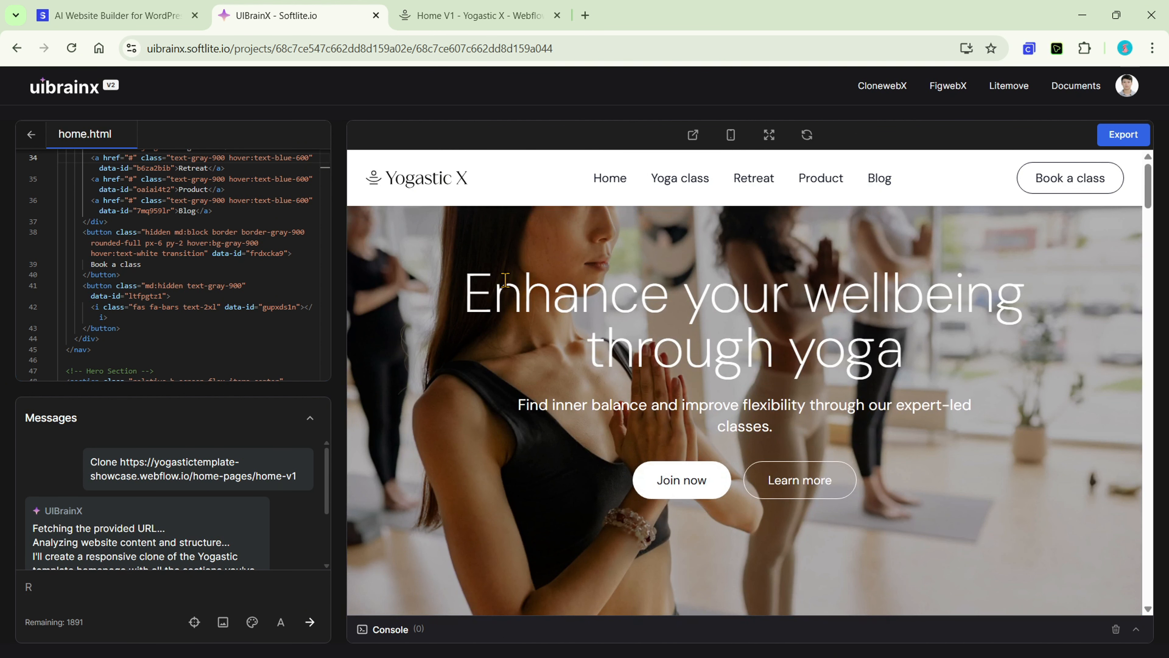
{"action": "scroll", "coordinate": [225, 507], "scroll_direction": "down", "scroll_amount": 2}
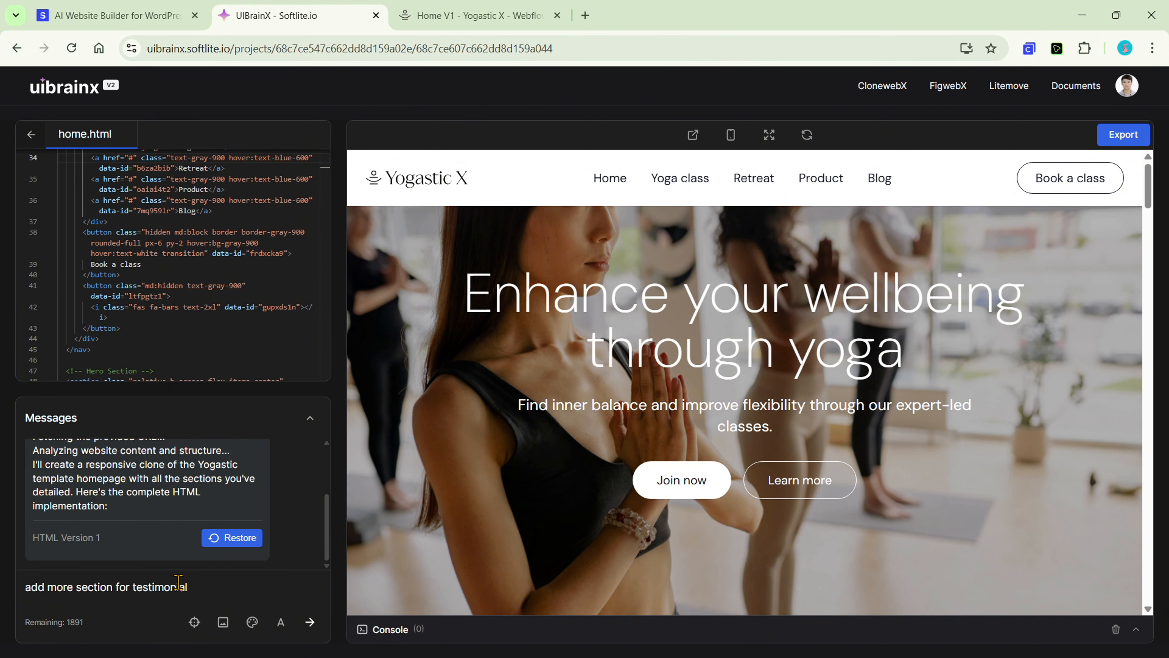
{"action": "left_click", "coordinate": [320, 627]}
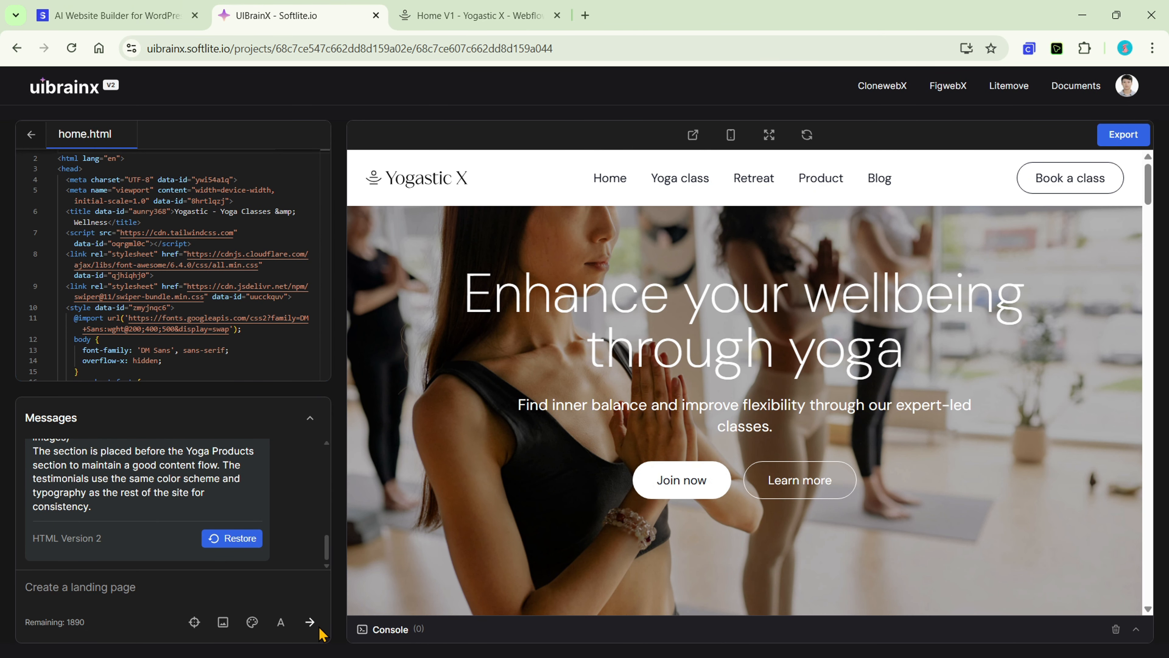
Find the "What Our Students Say" section in the preview and browse through its testimonial slides.
{"action": "scroll", "coordinate": [630, 499], "scroll_direction": "down", "scroll_amount": 15}
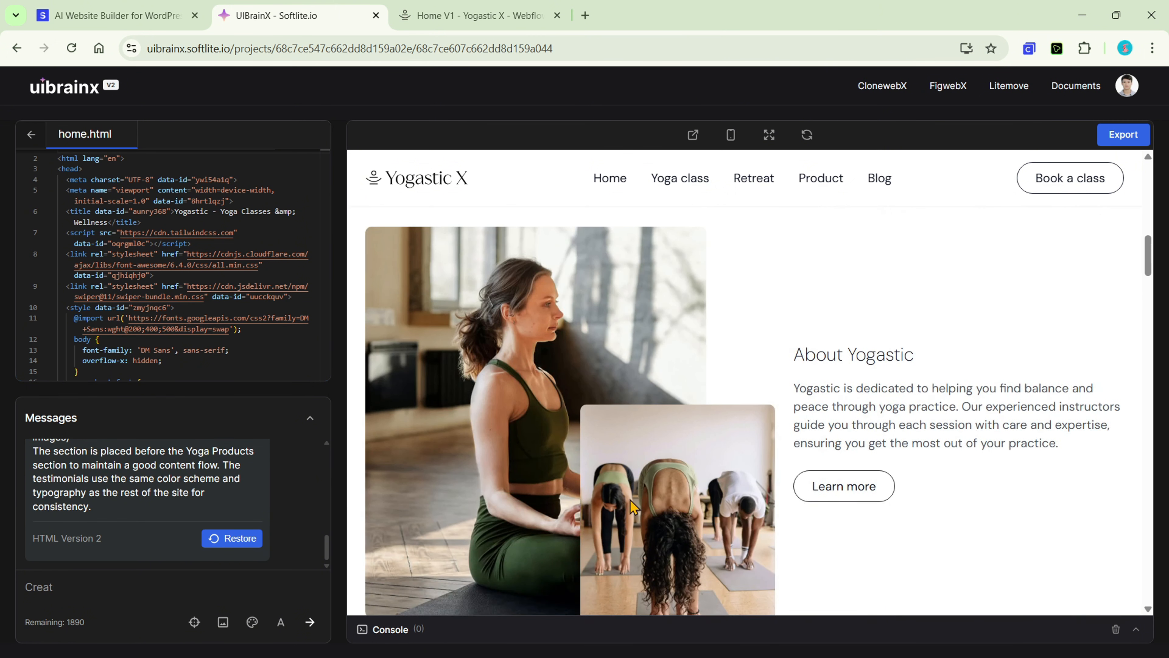
{"action": "scroll", "coordinate": [630, 500], "scroll_direction": "down", "scroll_amount": 8}
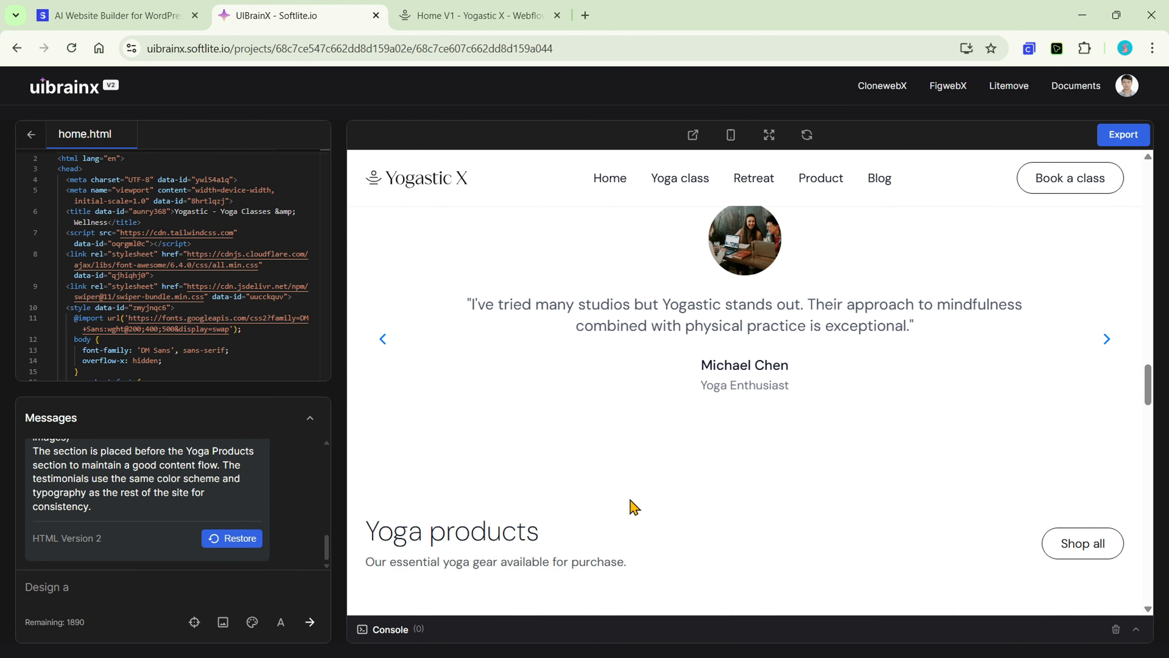
{"action": "scroll", "coordinate": [630, 499], "scroll_direction": "up", "scroll_amount": 2}
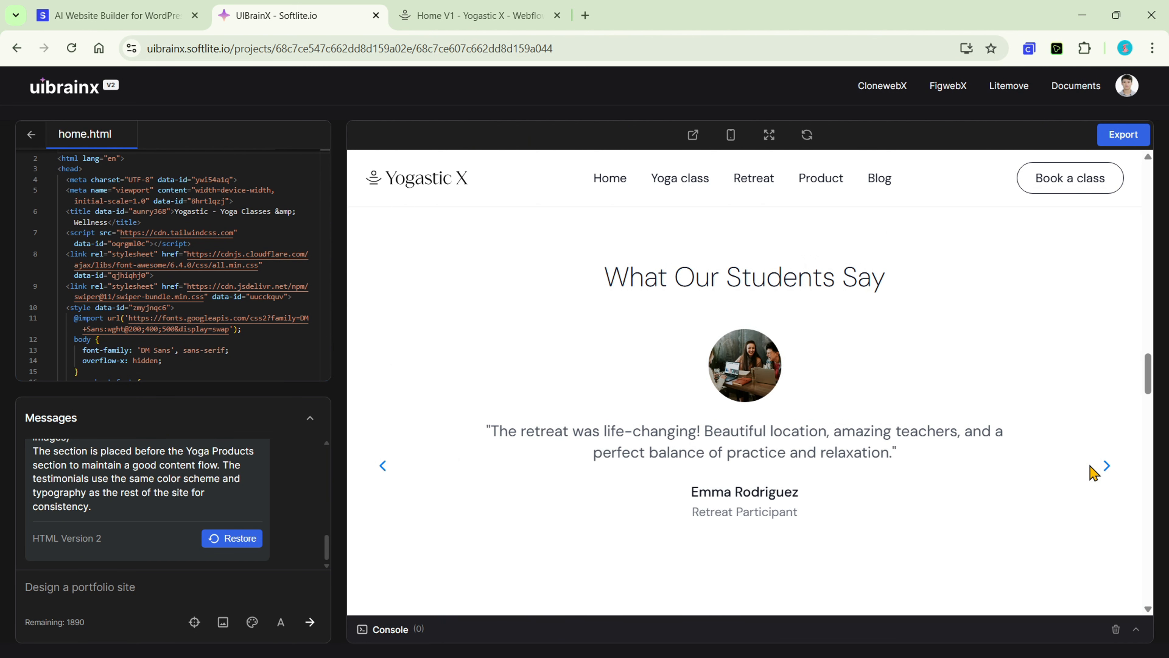
{"action": "left_click", "coordinate": [1100, 465]}
{"action": "left_click", "coordinate": [1104, 466]}
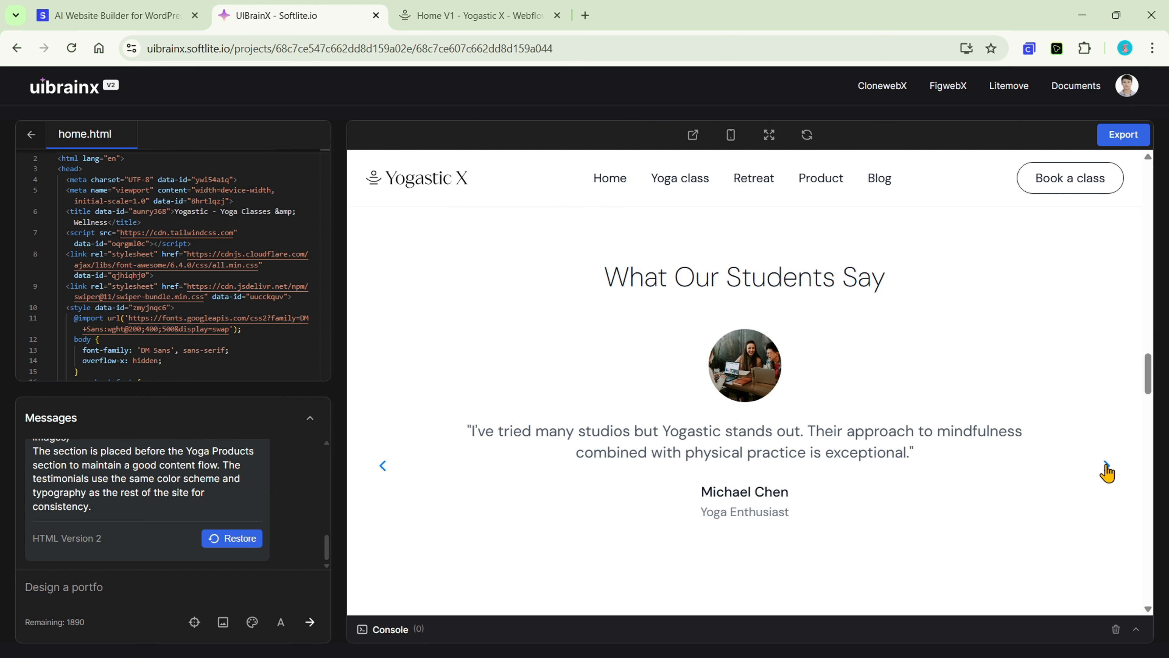
{"action": "left_click", "coordinate": [1105, 465]}
{"action": "scroll", "coordinate": [1107, 472], "scroll_direction": "down", "scroll_amount": 5}
{"action": "scroll", "coordinate": [1107, 472], "scroll_direction": "up", "scroll_amount": 5}
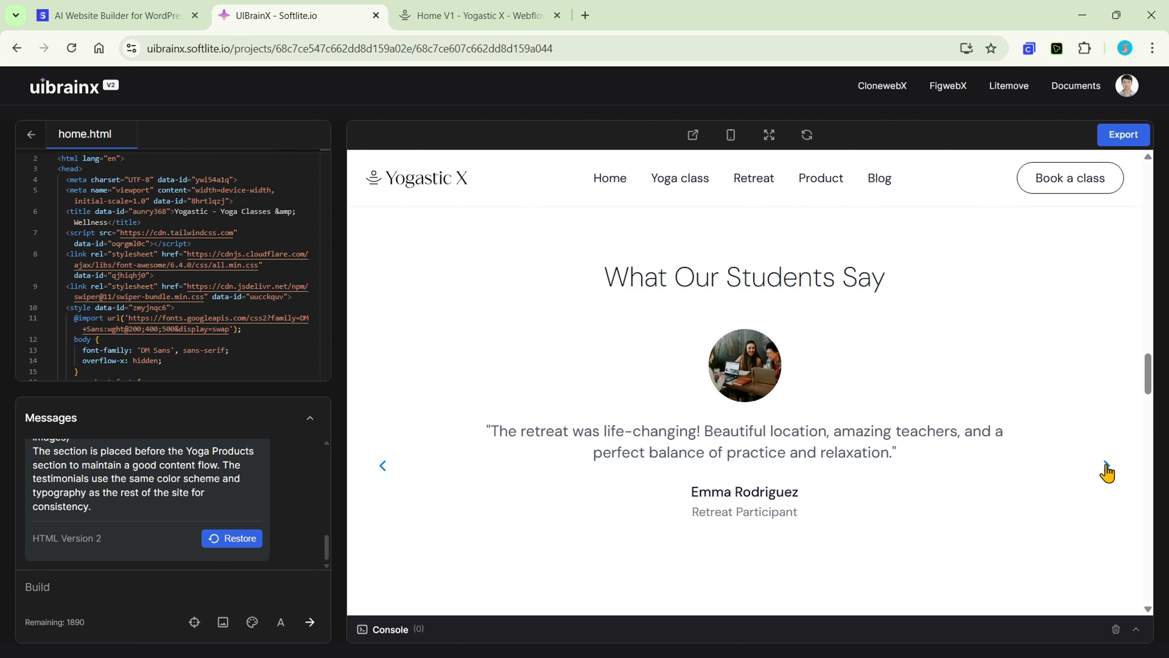
Send the AI a prompt to add a carousel slider on the Yoga products section.
{"action": "scroll", "coordinate": [1108, 471], "scroll_direction": "down", "scroll_amount": 3}
{"action": "scroll", "coordinate": [1082, 465], "scroll_direction": "down", "scroll_amount": 6}
{"action": "scroll", "coordinate": [976, 424], "scroll_direction": "up", "scroll_amount": 2}
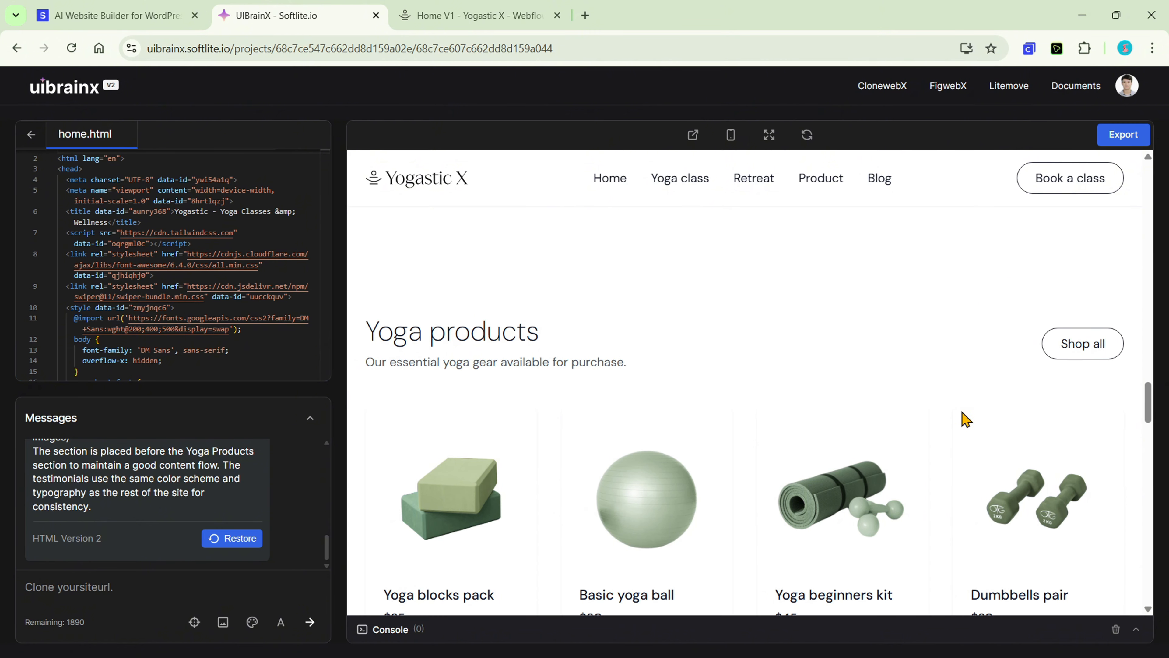
{"action": "scroll", "coordinate": [874, 401], "scroll_direction": "down", "scroll_amount": 2}
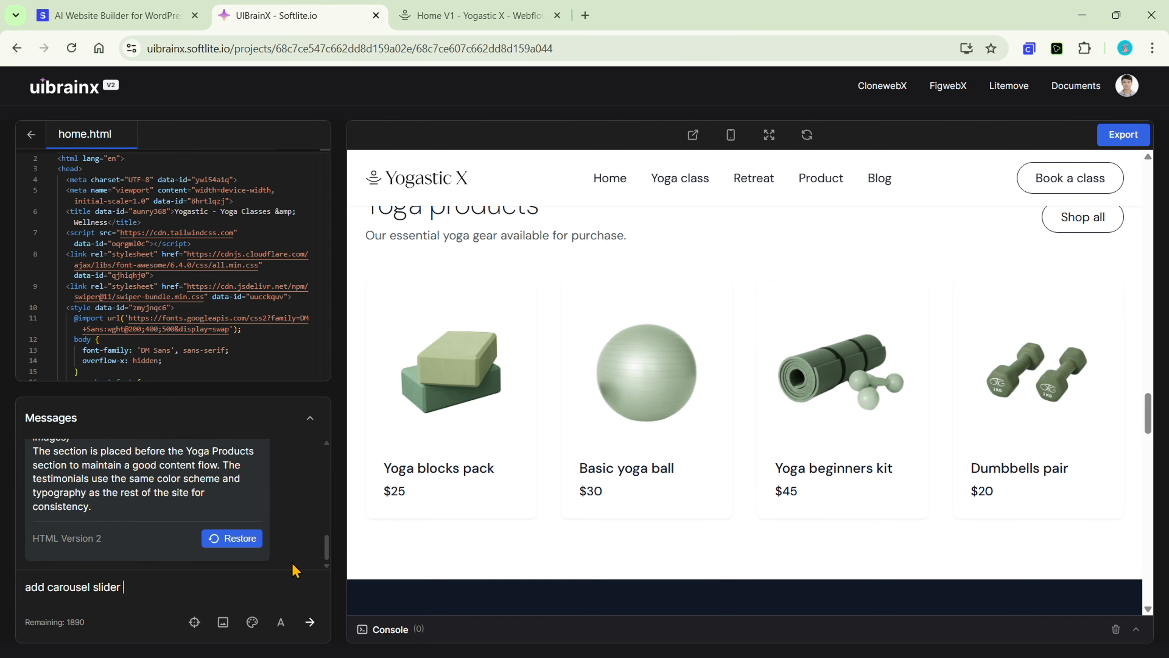
{"action": "type", "text": "on"}
{"action": "key", "text": "Return"}
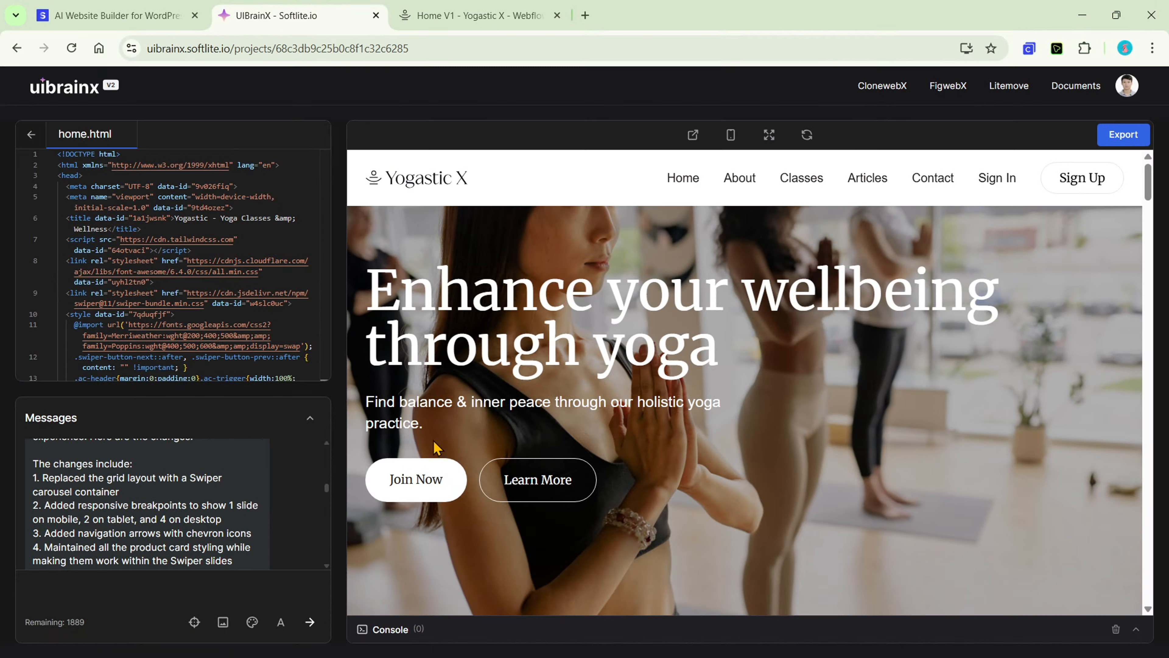
Find the Yoga products carousel in the updated page and test its forward and backward navigation.
{"action": "scroll", "coordinate": [622, 414], "scroll_direction": "down", "scroll_amount": 10}
{"action": "scroll", "coordinate": [622, 414], "scroll_direction": "down", "scroll_amount": 15}
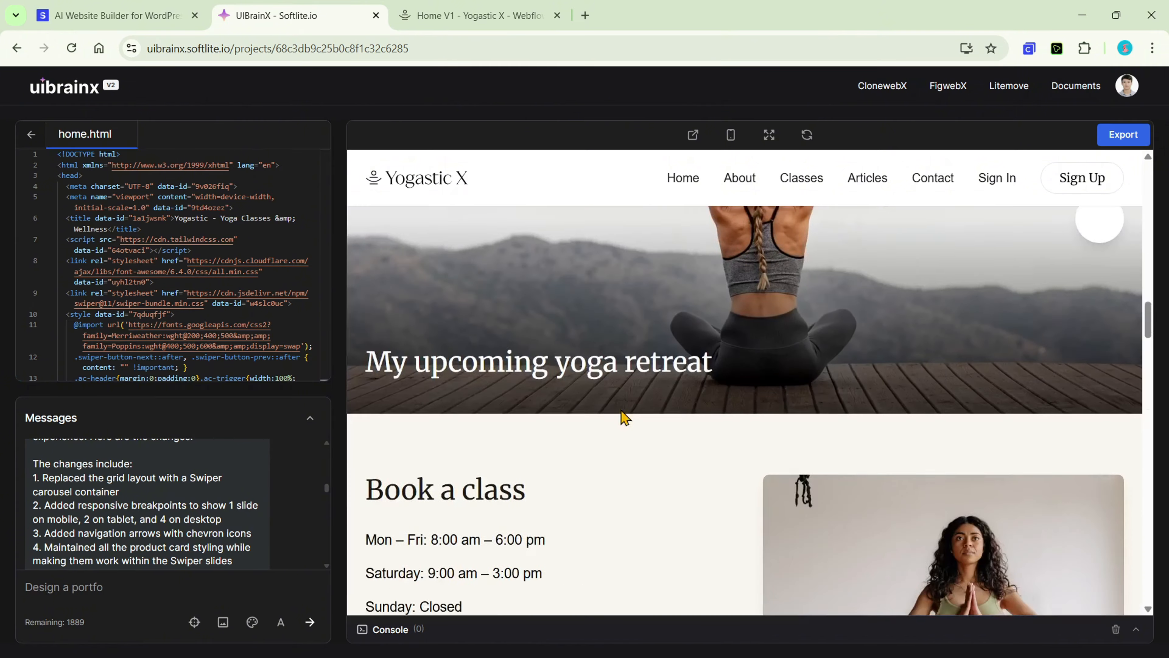
{"action": "scroll", "coordinate": [796, 405], "scroll_direction": "up", "scroll_amount": 3}
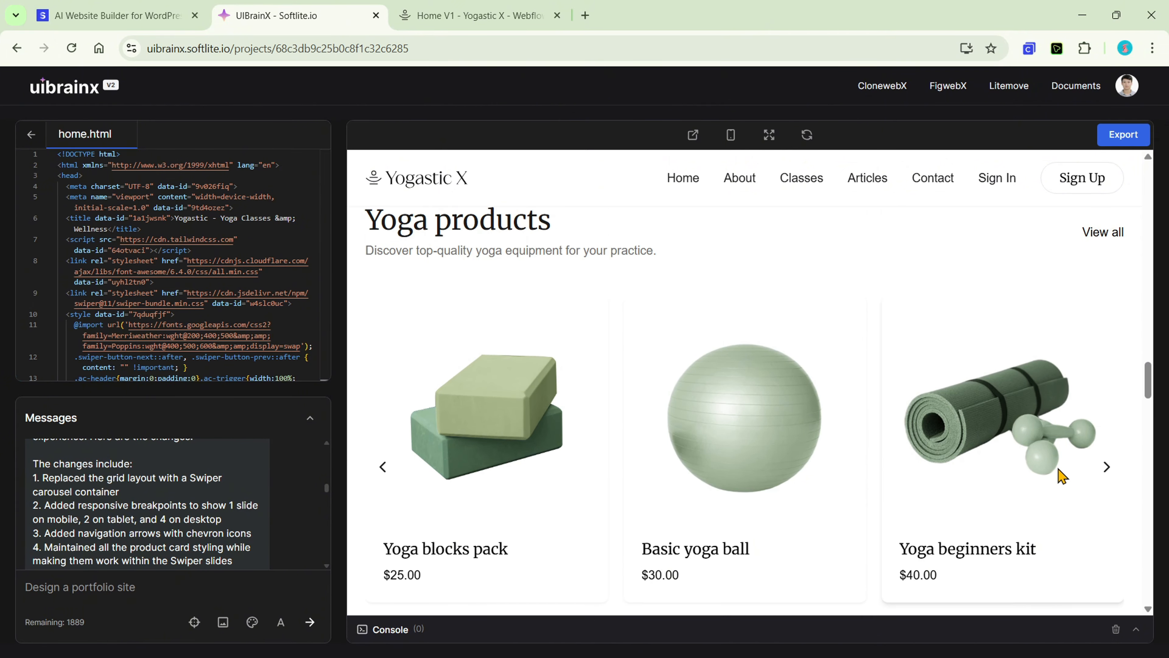
{"action": "left_click", "coordinate": [1103, 470]}
{"action": "left_click", "coordinate": [1104, 470]}
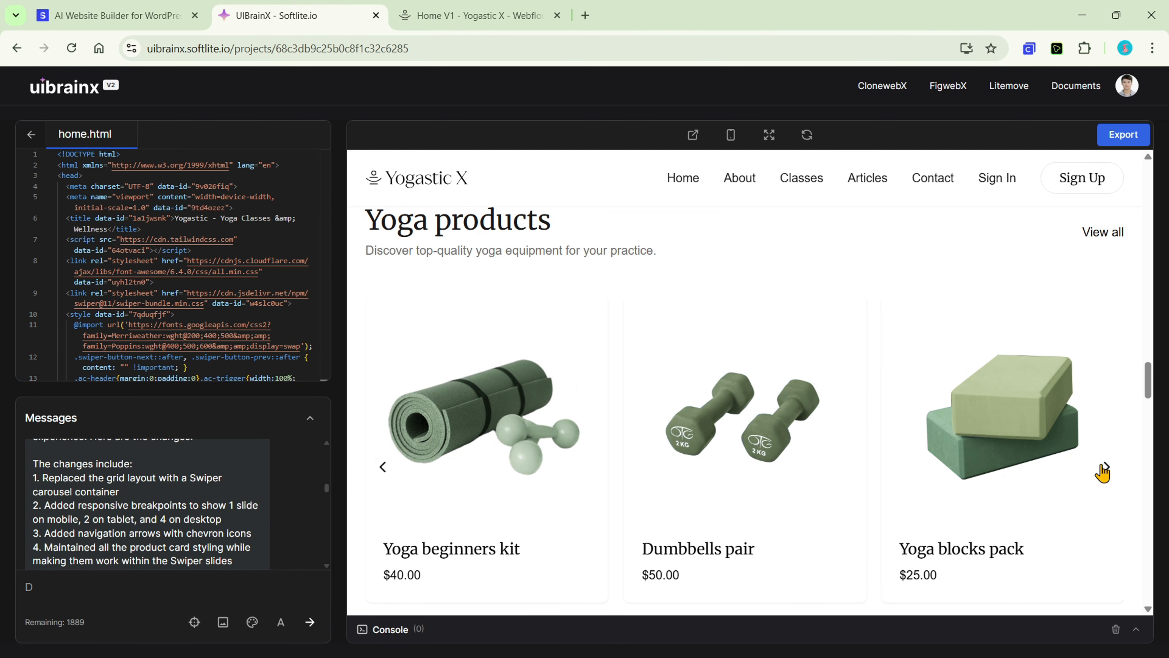
{"action": "left_click", "coordinate": [1103, 471]}
{"action": "left_click", "coordinate": [1103, 470]}
{"action": "left_click", "coordinate": [1103, 470]}
{"action": "left_click", "coordinate": [1103, 471]}
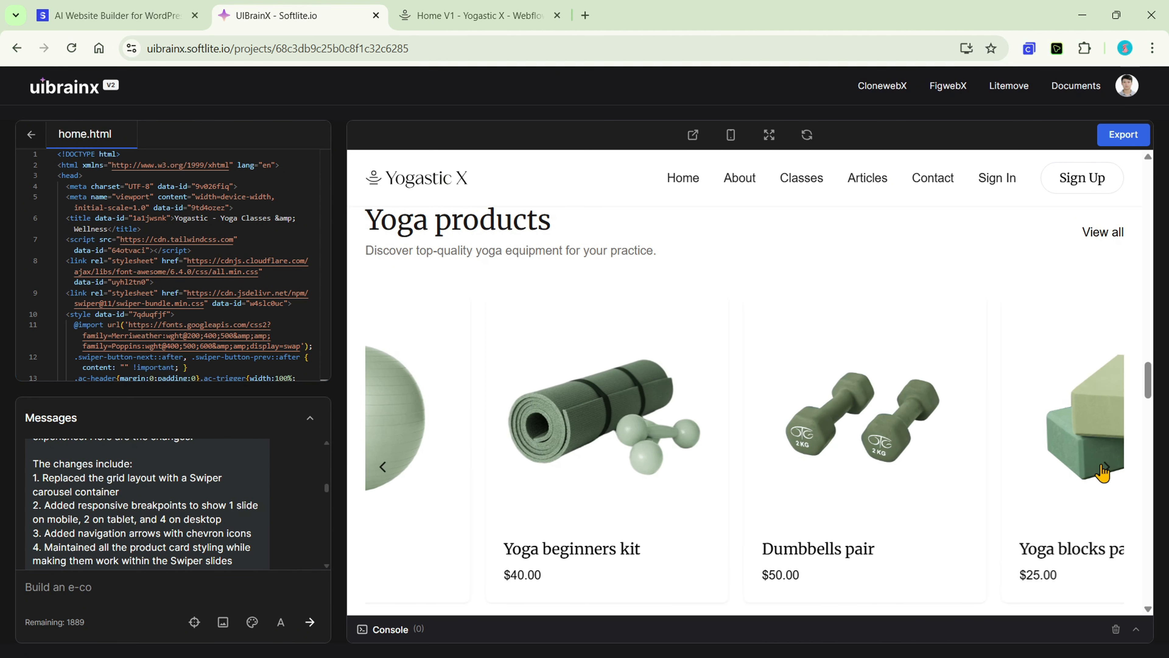
{"action": "left_click", "coordinate": [385, 474]}
{"action": "left_click", "coordinate": [384, 474]}
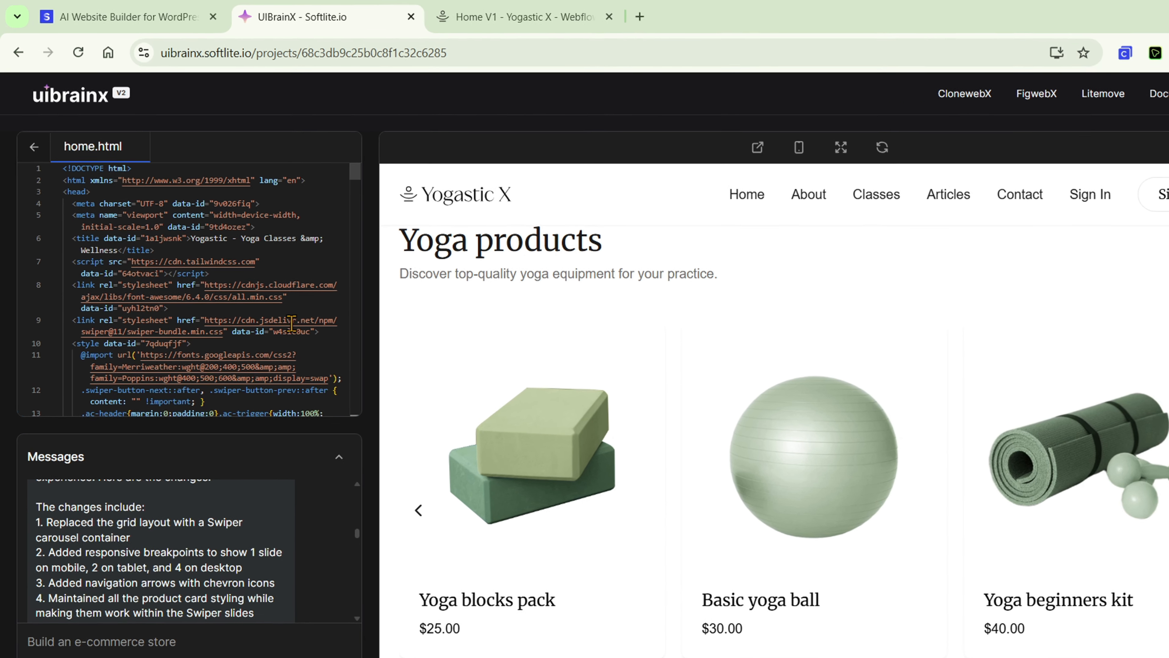
Examine the home.html source code from the style rules through the navigation markup.
{"action": "scroll", "coordinate": [264, 273], "scroll_direction": "down", "scroll_amount": 1}
{"action": "scroll", "coordinate": [317, 327], "scroll_direction": "down", "scroll_amount": 5}
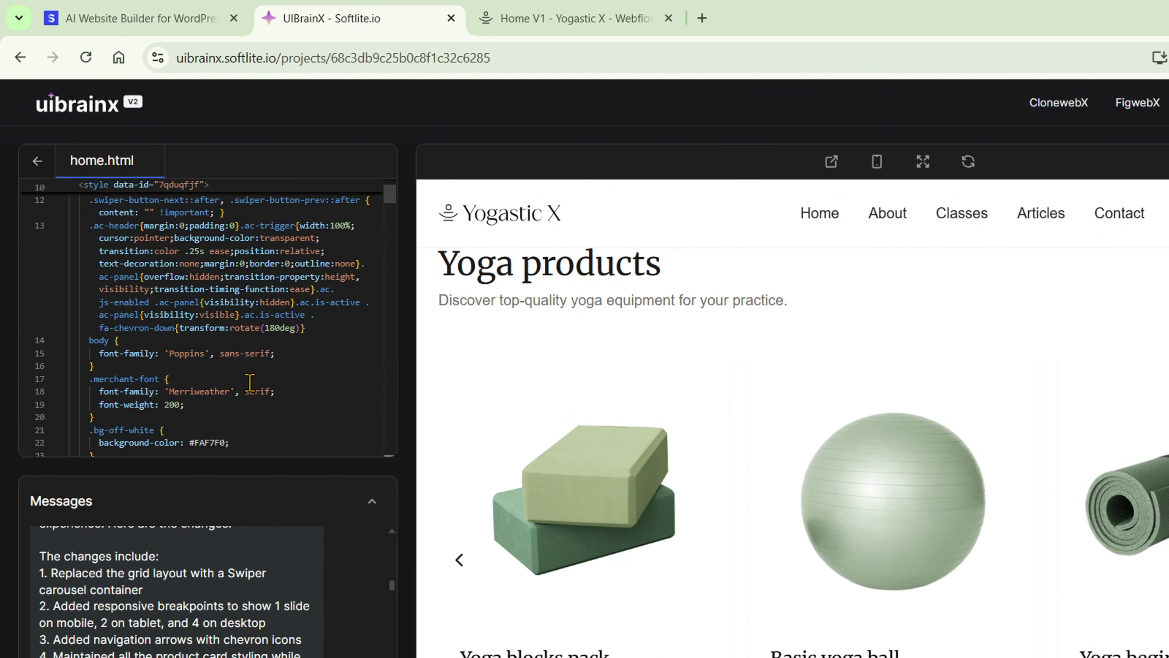
{"action": "scroll", "coordinate": [240, 388], "scroll_direction": "down", "scroll_amount": 3}
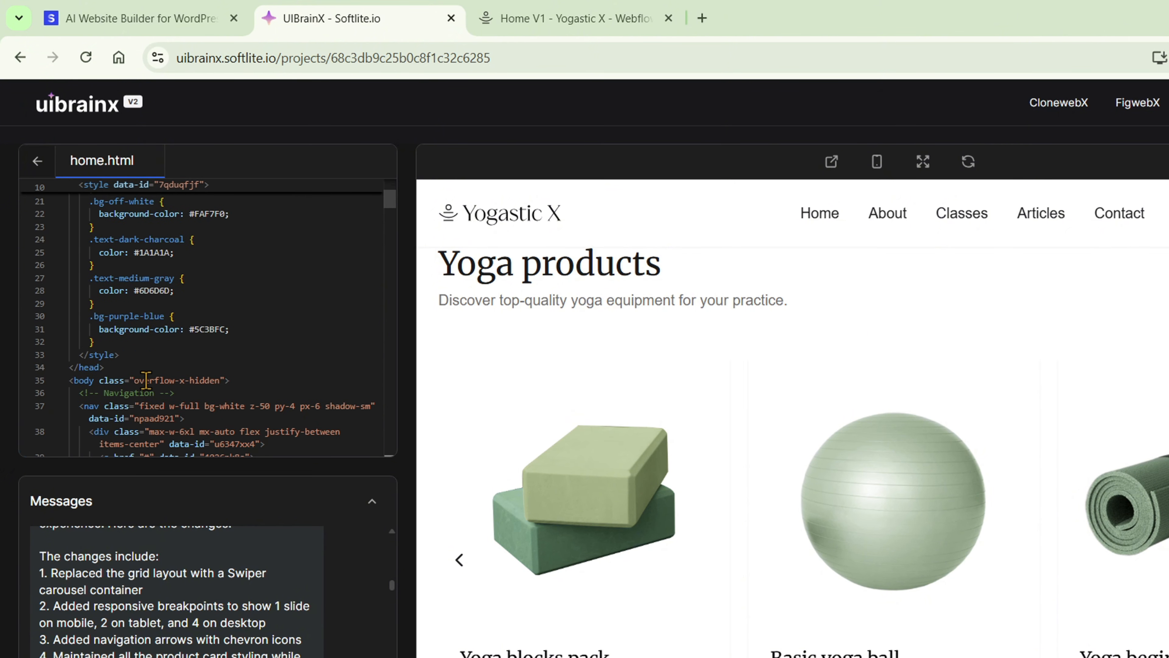
{"action": "scroll", "coordinate": [217, 394], "scroll_direction": "down", "scroll_amount": 2}
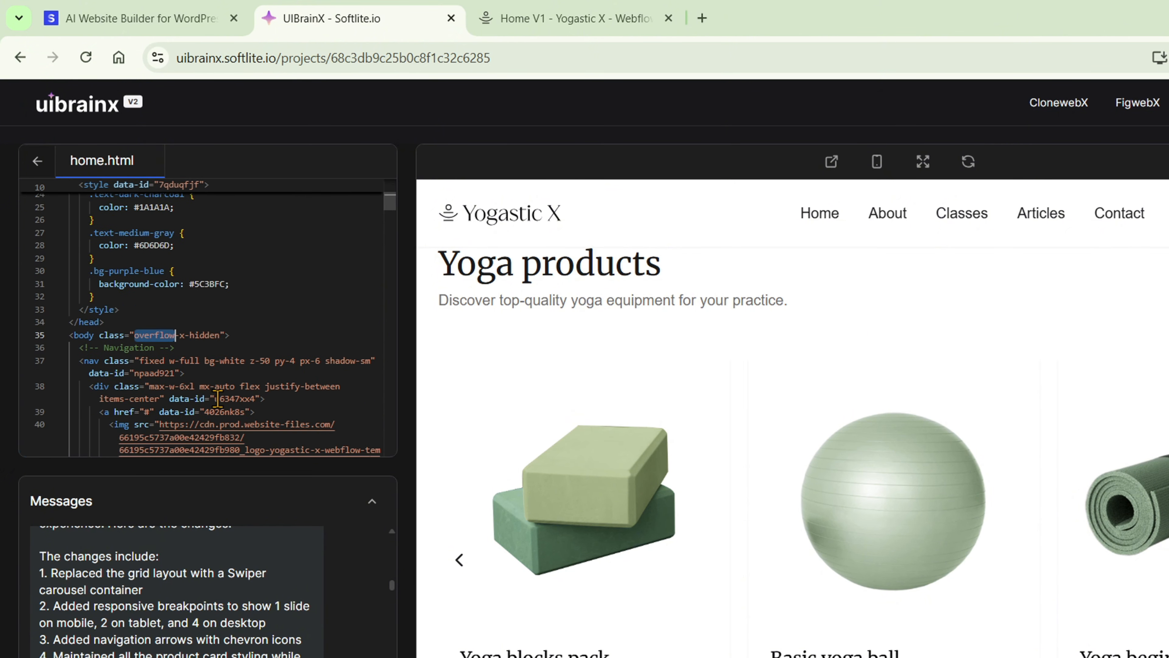
{"action": "triple_click", "coordinate": [213, 382]}
{"action": "scroll", "coordinate": [244, 364], "scroll_direction": "down", "scroll_amount": 5}
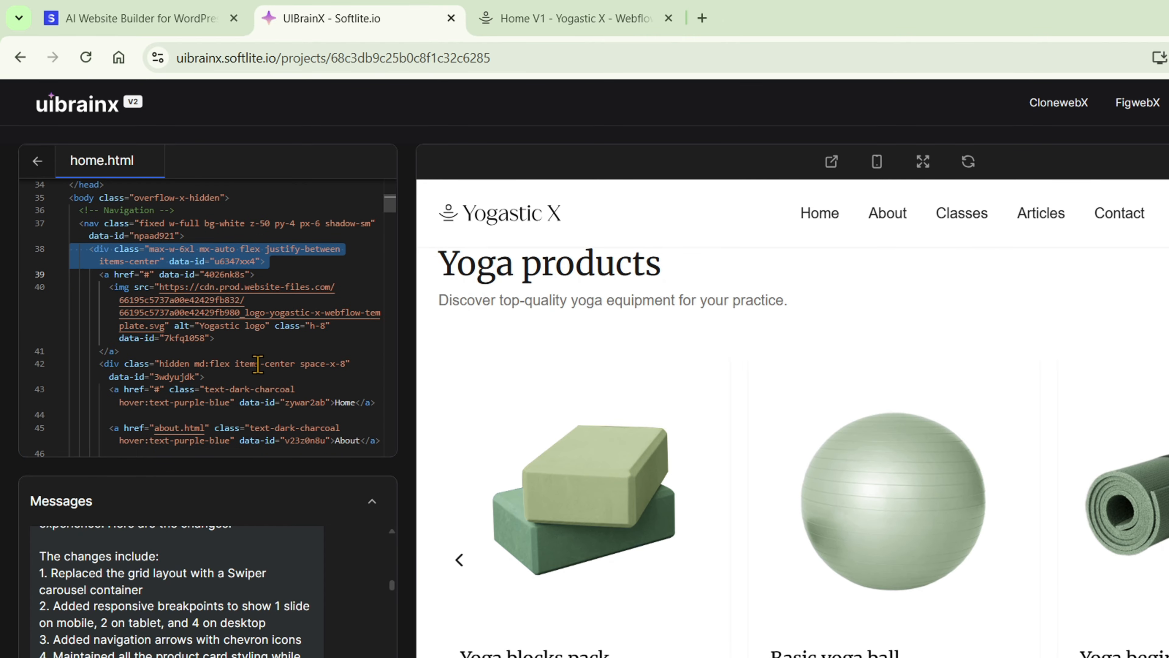
{"action": "scroll", "coordinate": [258, 364], "scroll_direction": "down", "scroll_amount": 4}
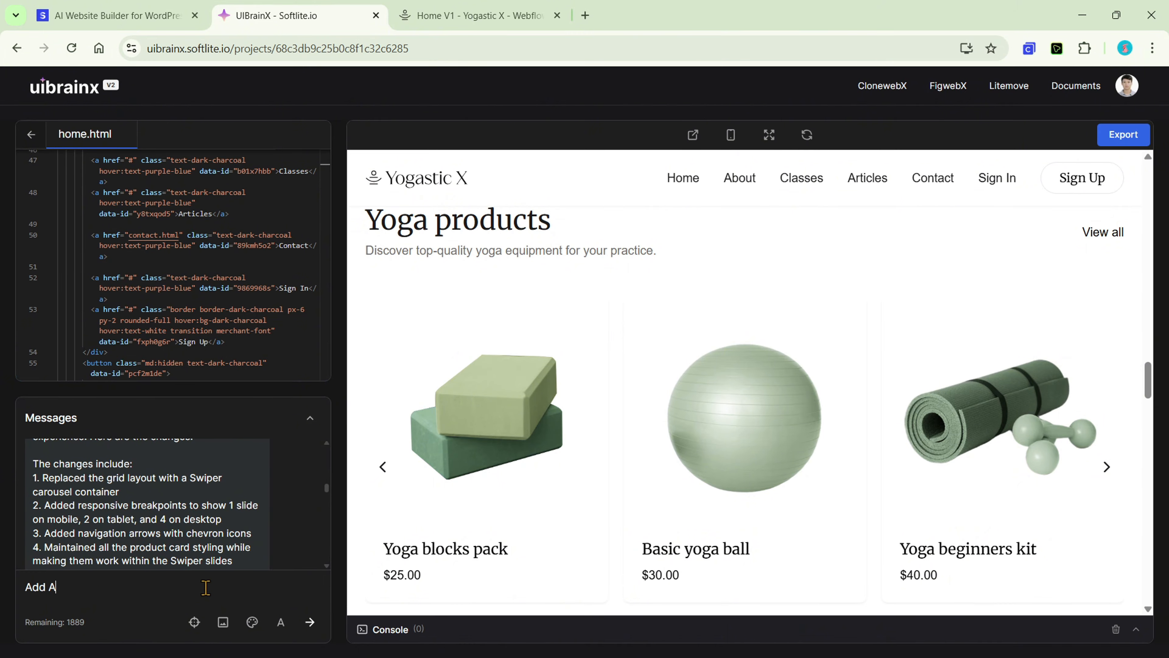
Send the AI a prompt to add an About page to the project.
{"action": "type", "text": "ge"}
{"action": "key", "text": "Return"}
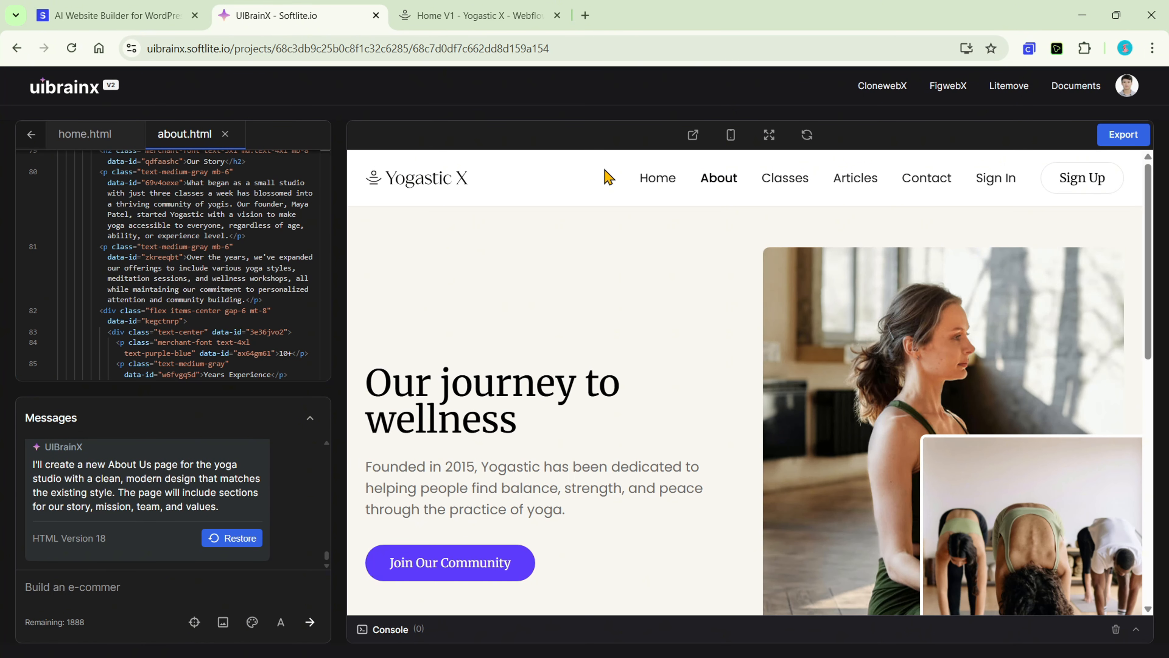
Open the About page preview in its own browser tab, read through it, and test the Home and About navigation links.
{"action": "left_click", "coordinate": [693, 135]}
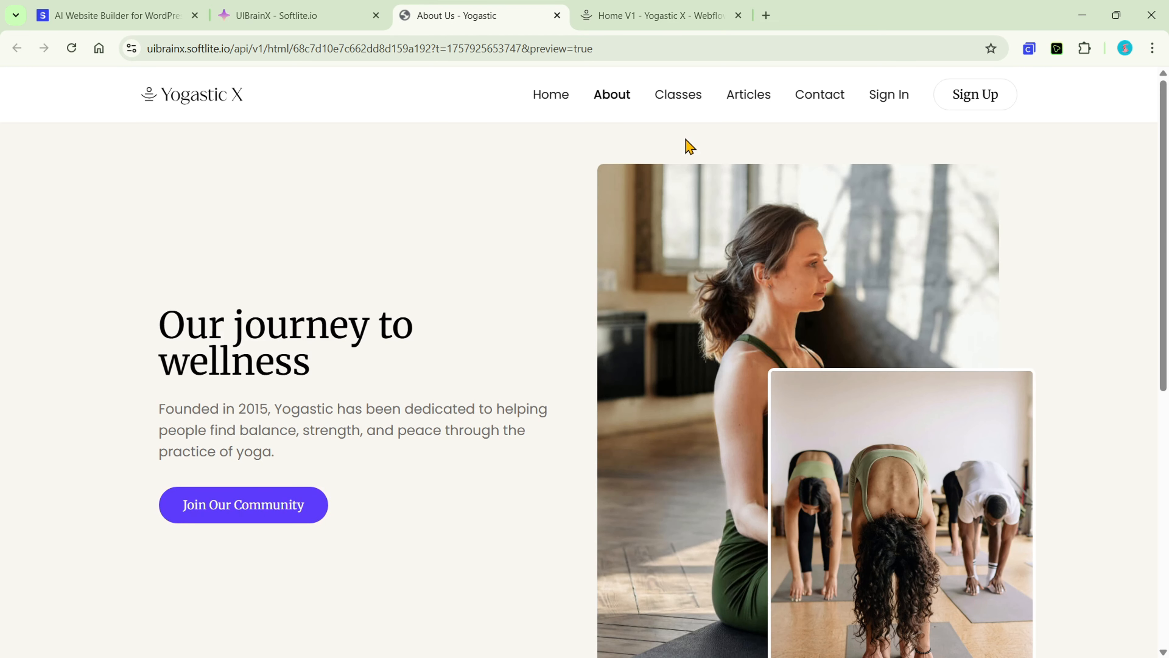
{"action": "scroll", "coordinate": [571, 201], "scroll_direction": "down", "scroll_amount": 8}
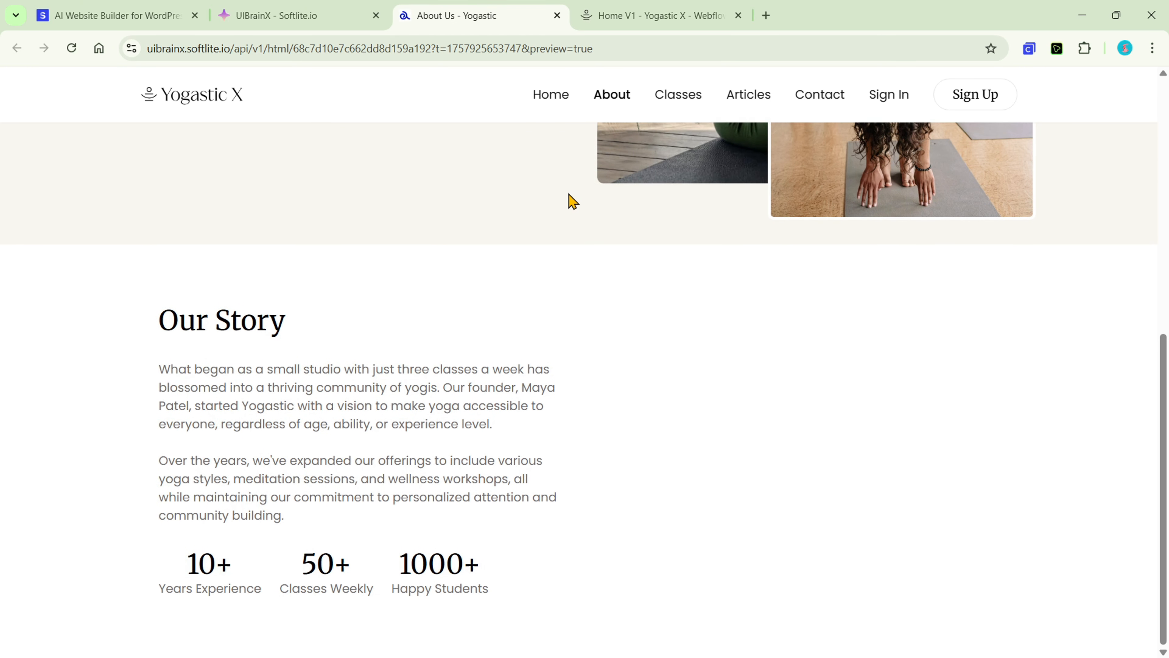
{"action": "scroll", "coordinate": [558, 402], "scroll_direction": "up", "scroll_amount": 8}
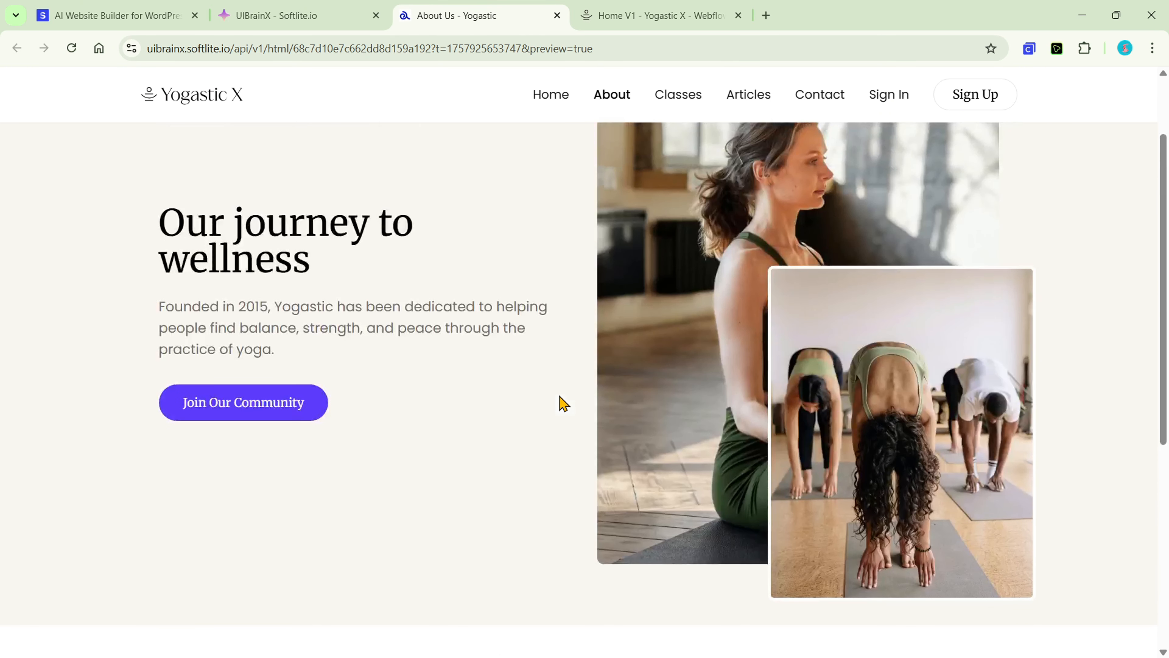
{"action": "left_click", "coordinate": [565, 98]}
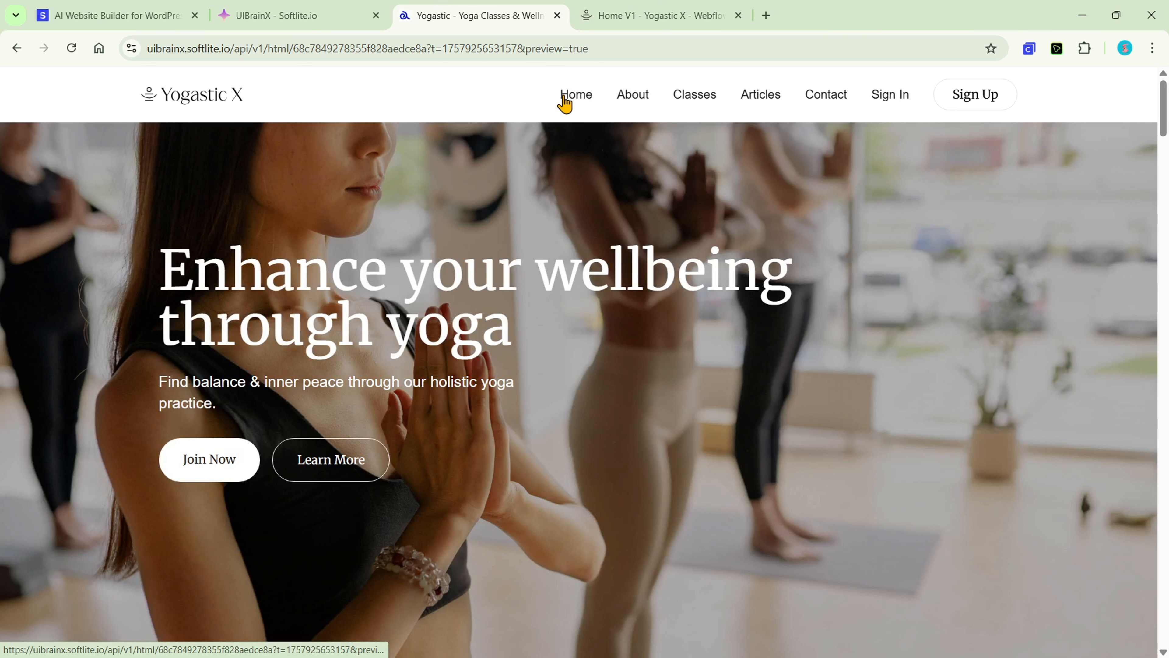
{"action": "scroll", "coordinate": [639, 196], "scroll_direction": "down", "scroll_amount": 15}
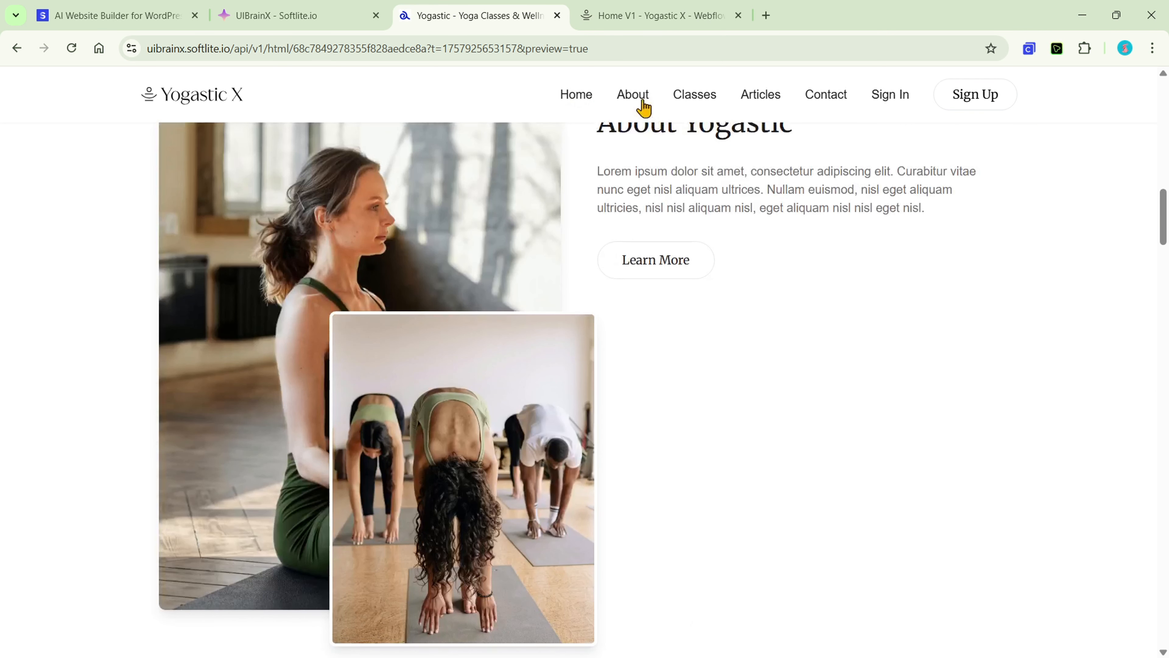
{"action": "left_click", "coordinate": [642, 98]}
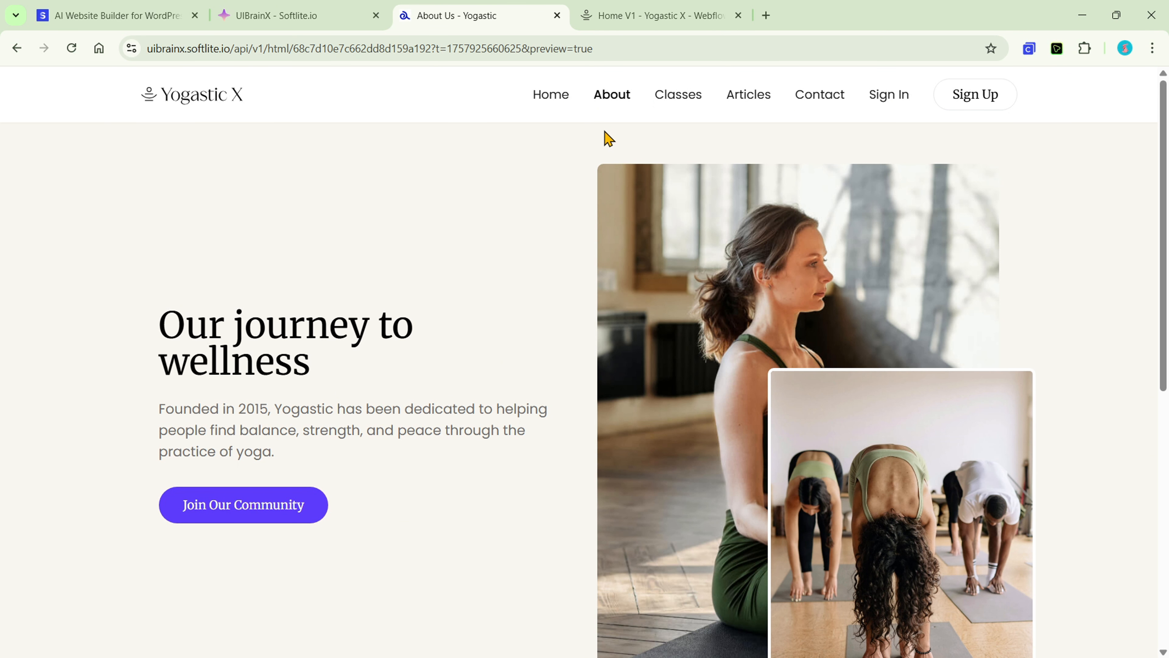
{"action": "scroll", "coordinate": [609, 138], "scroll_direction": "down", "scroll_amount": 10}
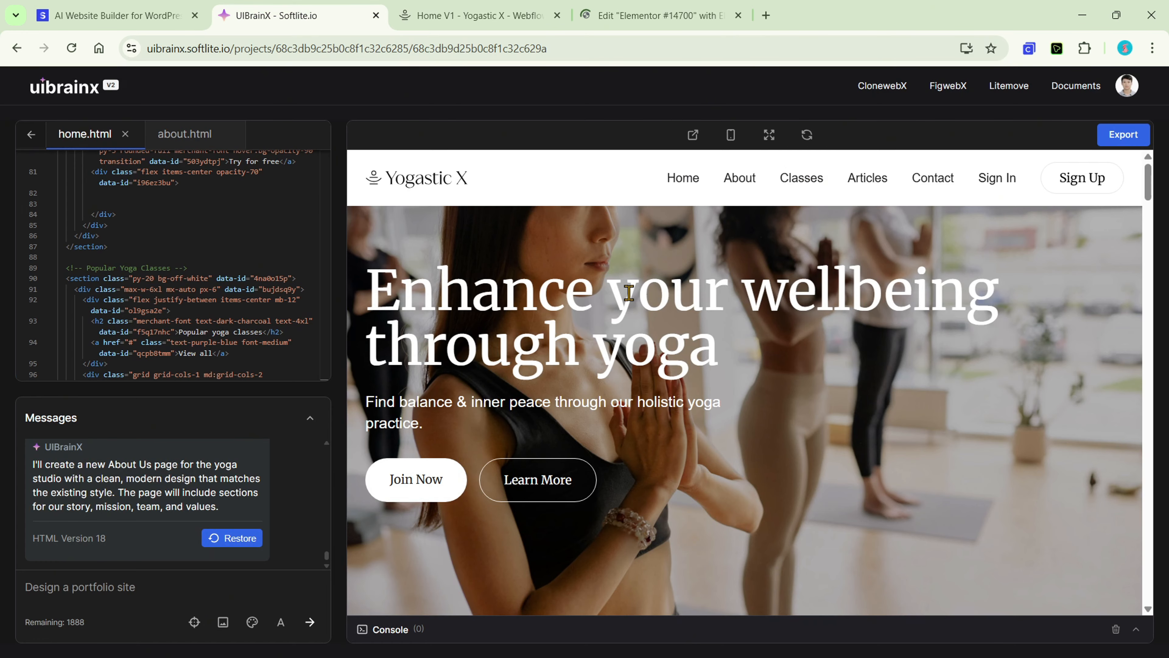
Review the home.html preview down to the Yoga products section and advance its carousel.
{"action": "scroll", "coordinate": [830, 339], "scroll_direction": "down", "scroll_amount": 20}
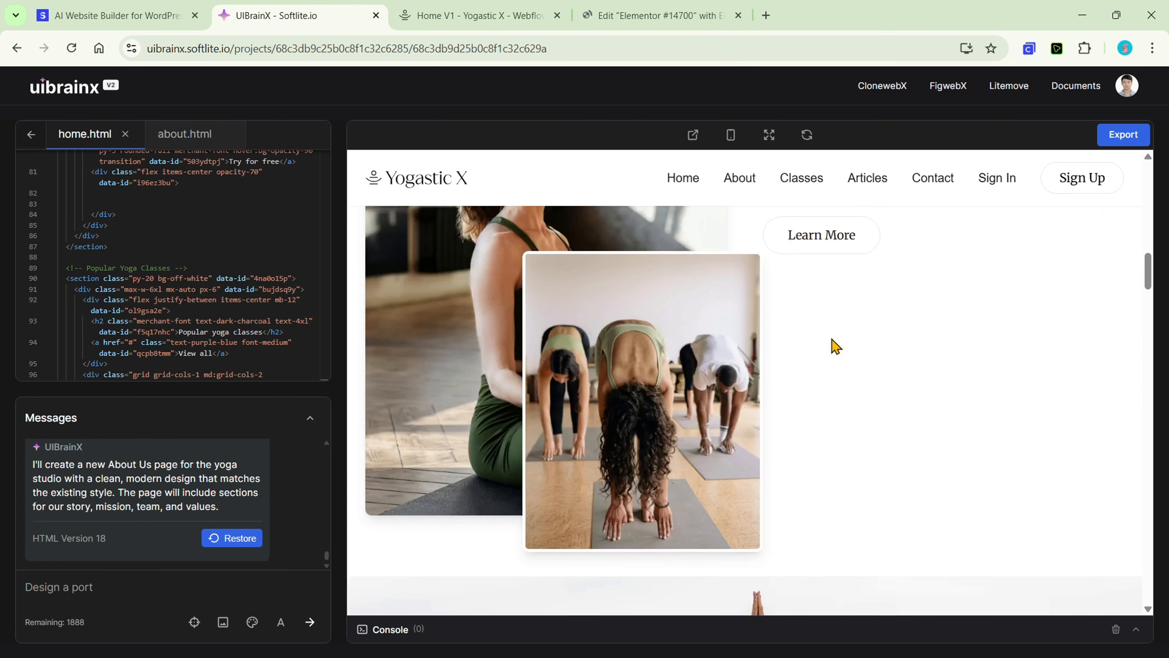
{"action": "scroll", "coordinate": [879, 411], "scroll_direction": "down", "scroll_amount": 10}
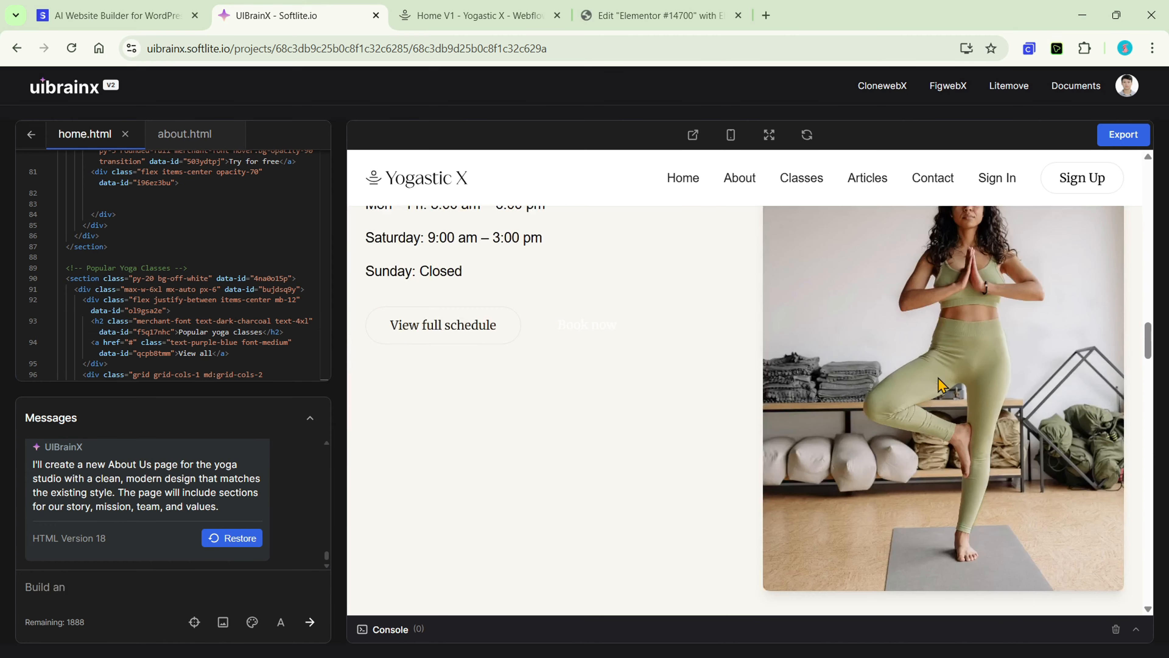
{"action": "scroll", "coordinate": [941, 384], "scroll_direction": "down", "scroll_amount": 8}
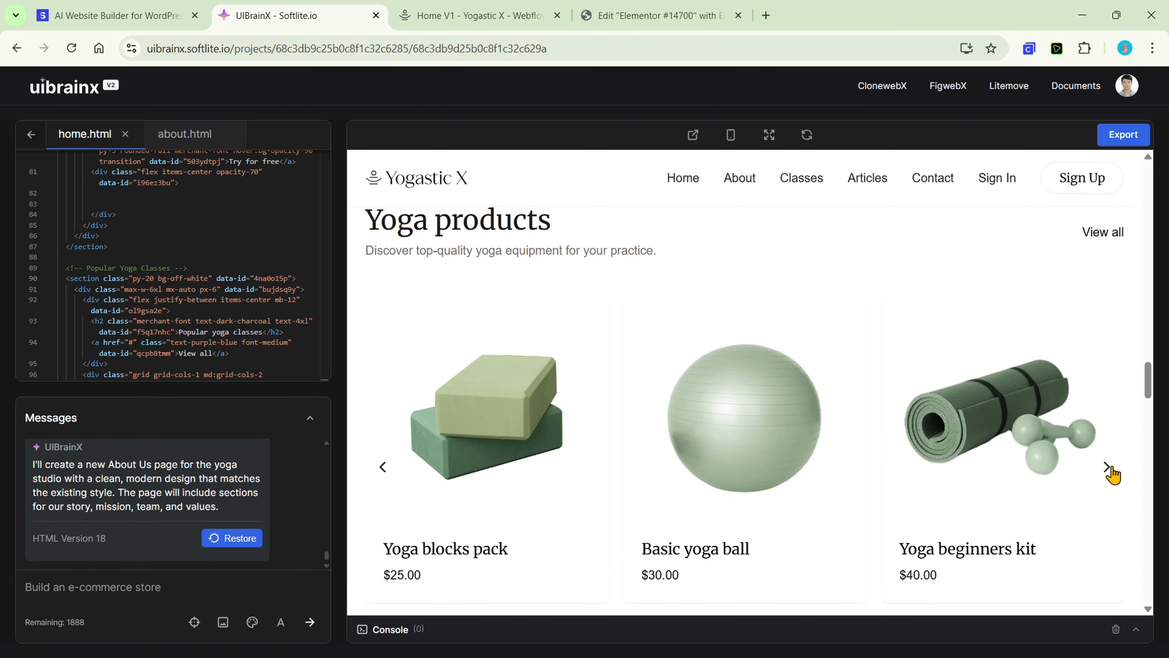
{"action": "left_click", "coordinate": [1106, 466]}
Browse forward through the "What Our Students Say" slides and review the remaining home page sections down to the footer.
{"action": "scroll", "coordinate": [1113, 474], "scroll_direction": "down", "scroll_amount": 5}
{"action": "scroll", "coordinate": [1116, 474], "scroll_direction": "down", "scroll_amount": 3}
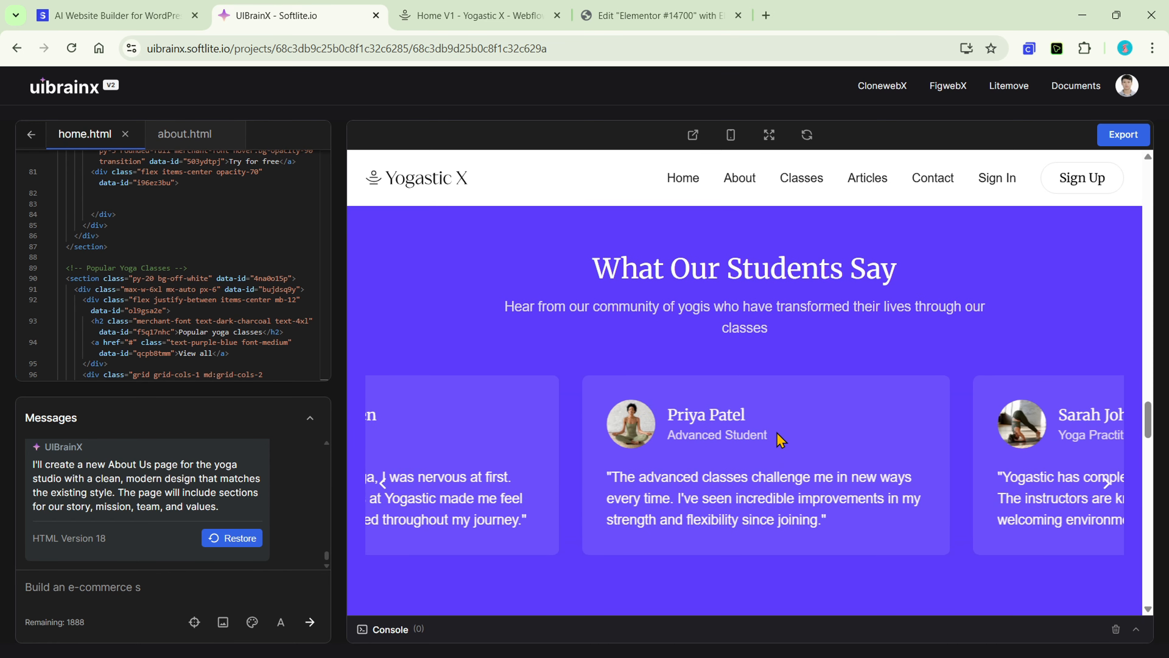
{"action": "left_click", "coordinate": [1105, 488]}
{"action": "left_click", "coordinate": [1105, 488]}
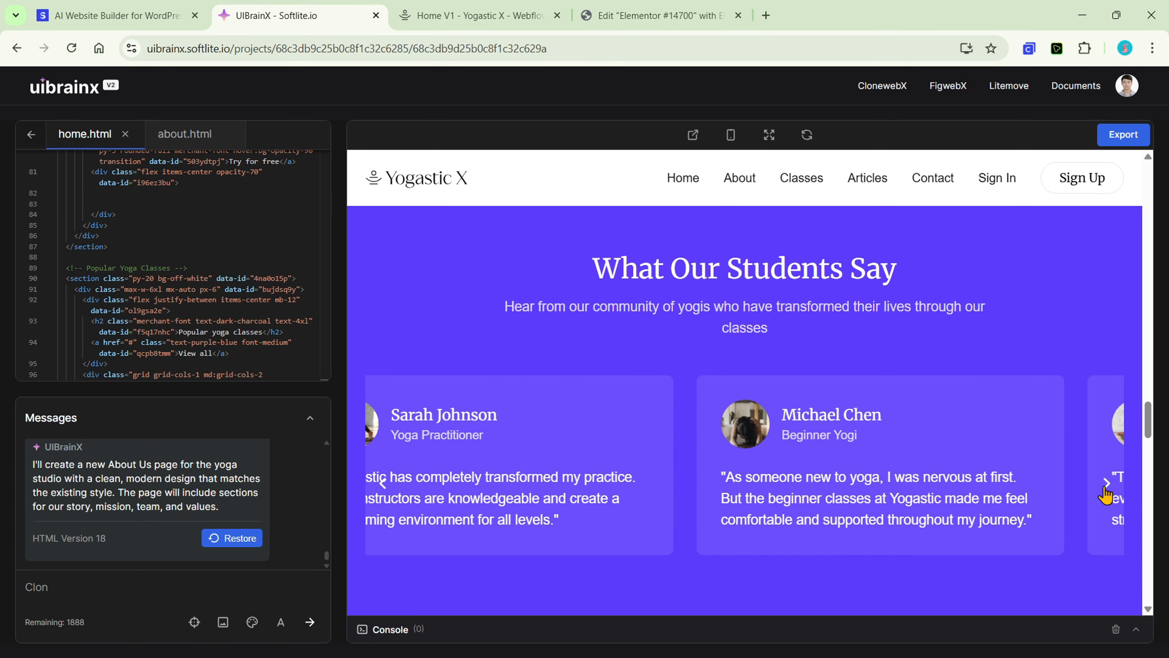
{"action": "left_click", "coordinate": [1104, 488]}
{"action": "left_click", "coordinate": [1104, 488]}
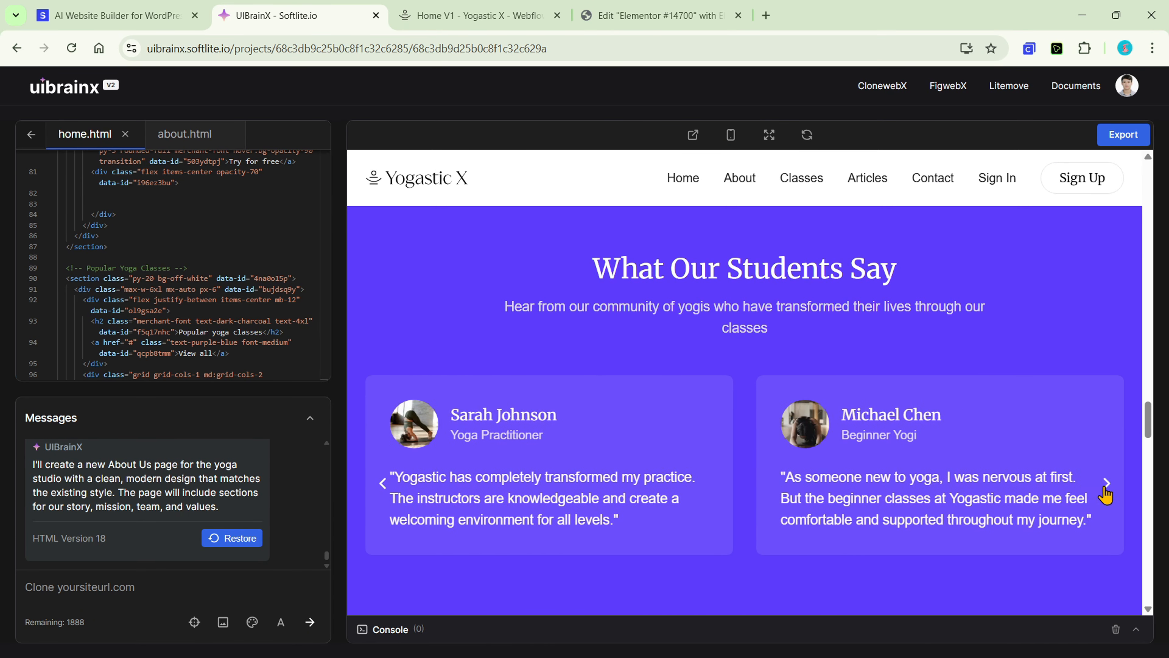
{"action": "left_click", "coordinate": [1104, 488]}
{"action": "left_click", "coordinate": [1105, 488]}
{"action": "left_click", "coordinate": [1104, 488]}
{"action": "left_click", "coordinate": [1105, 488]}
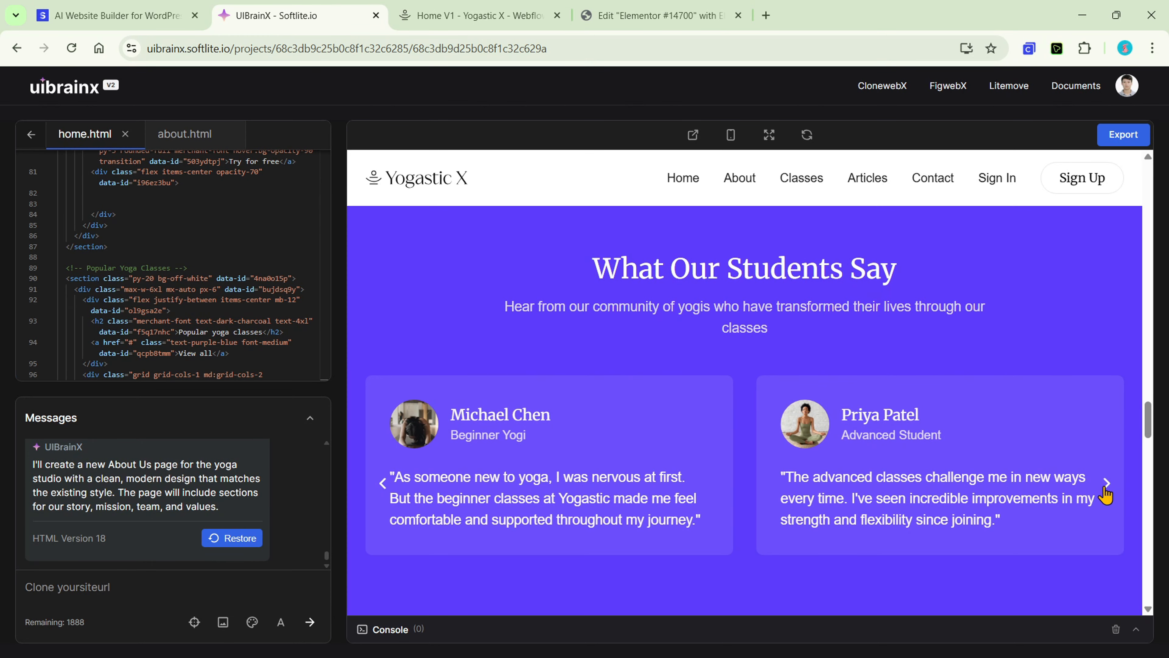
{"action": "scroll", "coordinate": [1104, 489], "scroll_direction": "down", "scroll_amount": 5}
{"action": "scroll", "coordinate": [1107, 494], "scroll_direction": "down", "scroll_amount": 15}
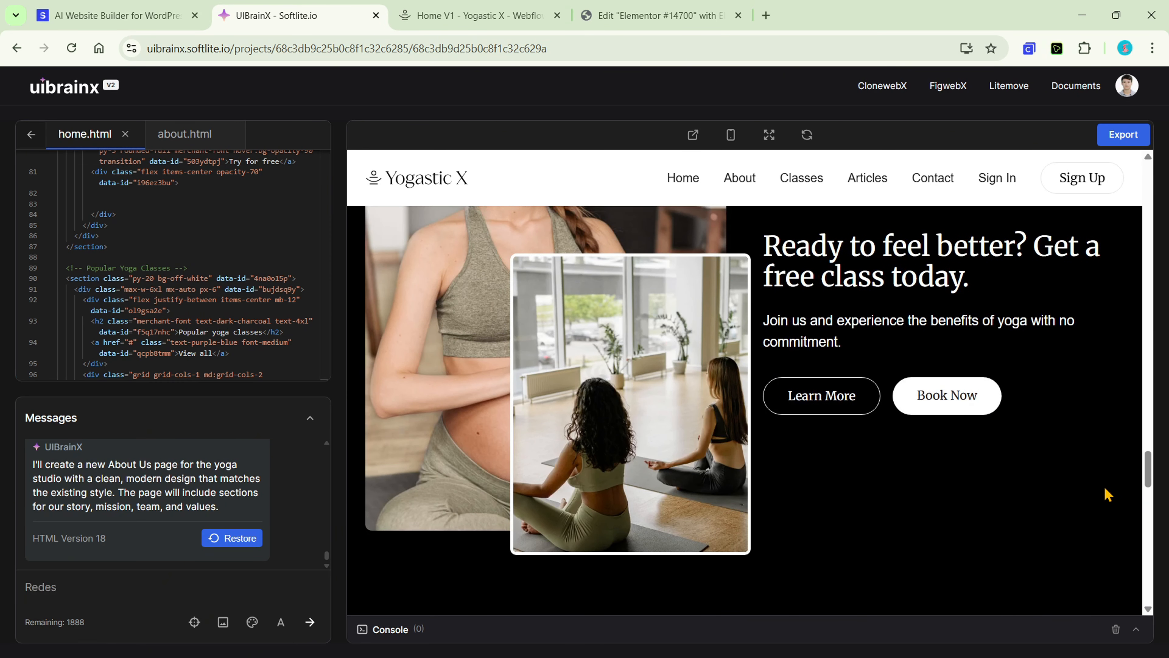
{"action": "scroll", "coordinate": [1107, 494], "scroll_direction": "down", "scroll_amount": 15}
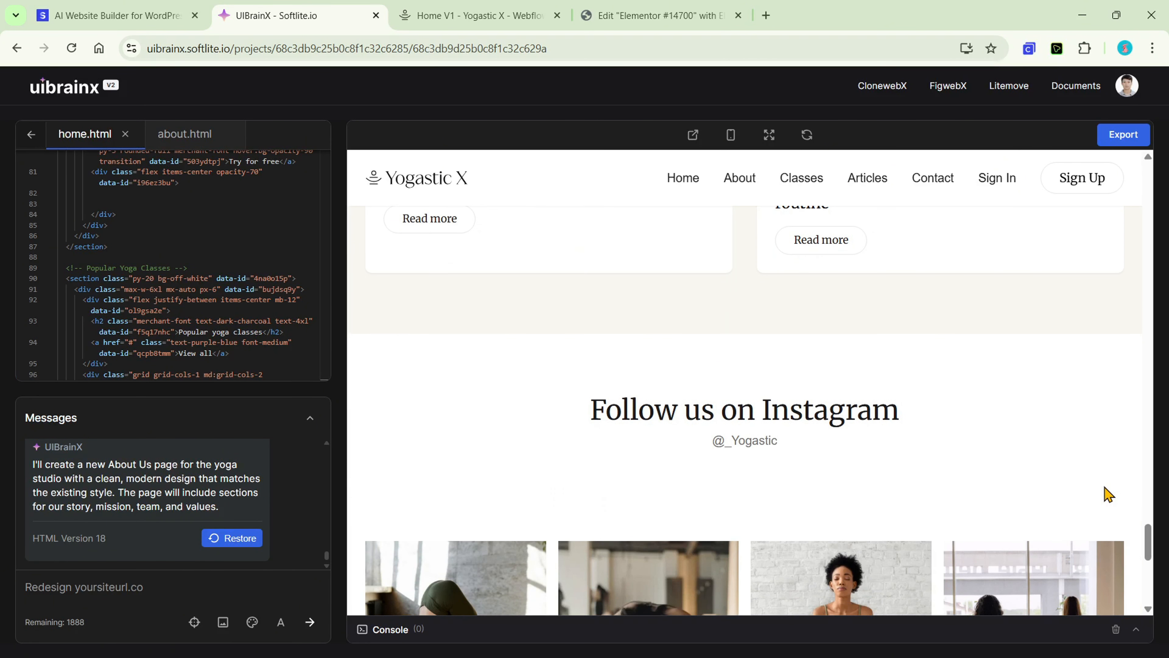
{"action": "scroll", "coordinate": [1107, 494], "scroll_direction": "down", "scroll_amount": 2}
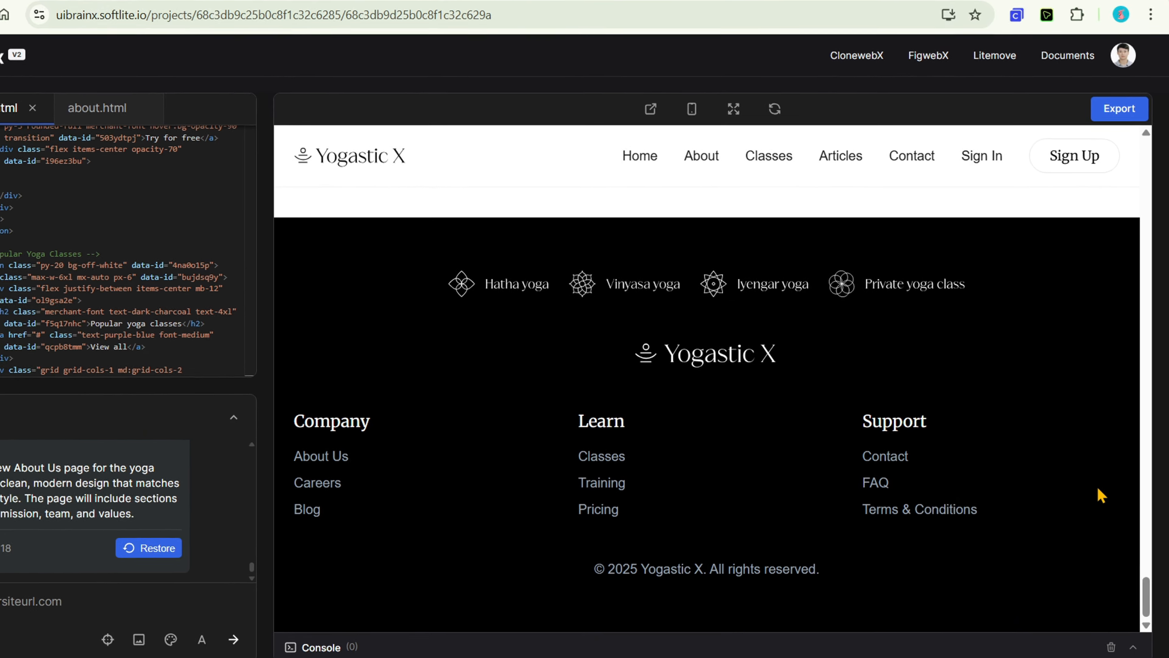
Open the export settings and choose Elementor (3.10 or higher + Flex Container) as the page builder.
{"action": "left_click", "coordinate": [1115, 76]}
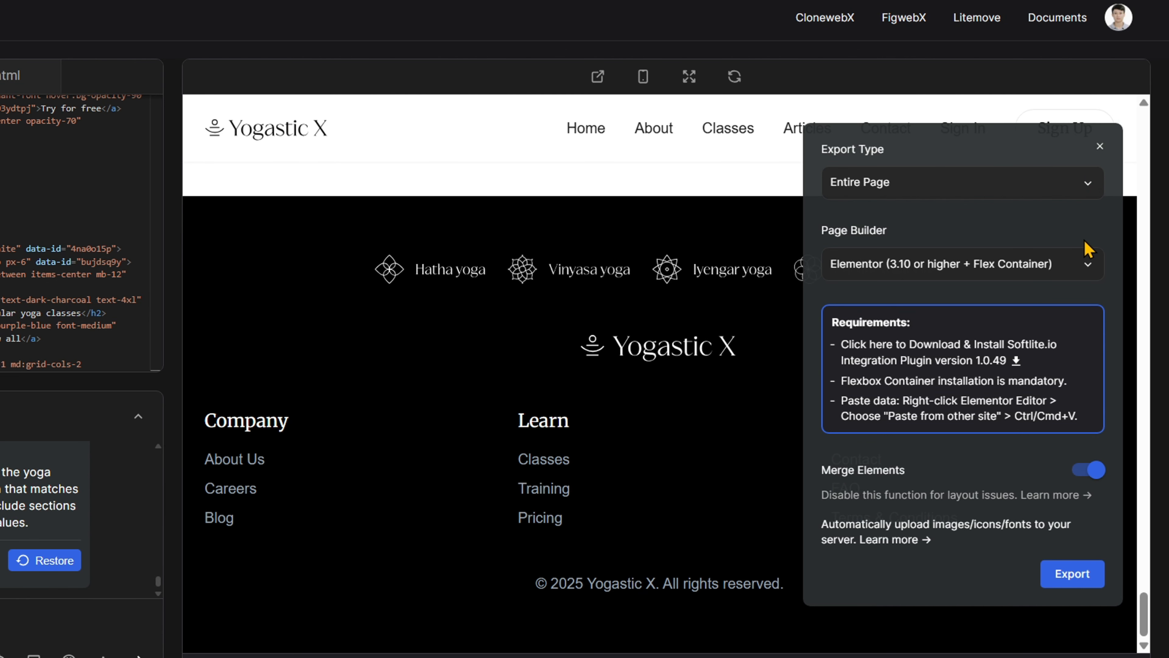
{"action": "left_click", "coordinate": [1086, 267]}
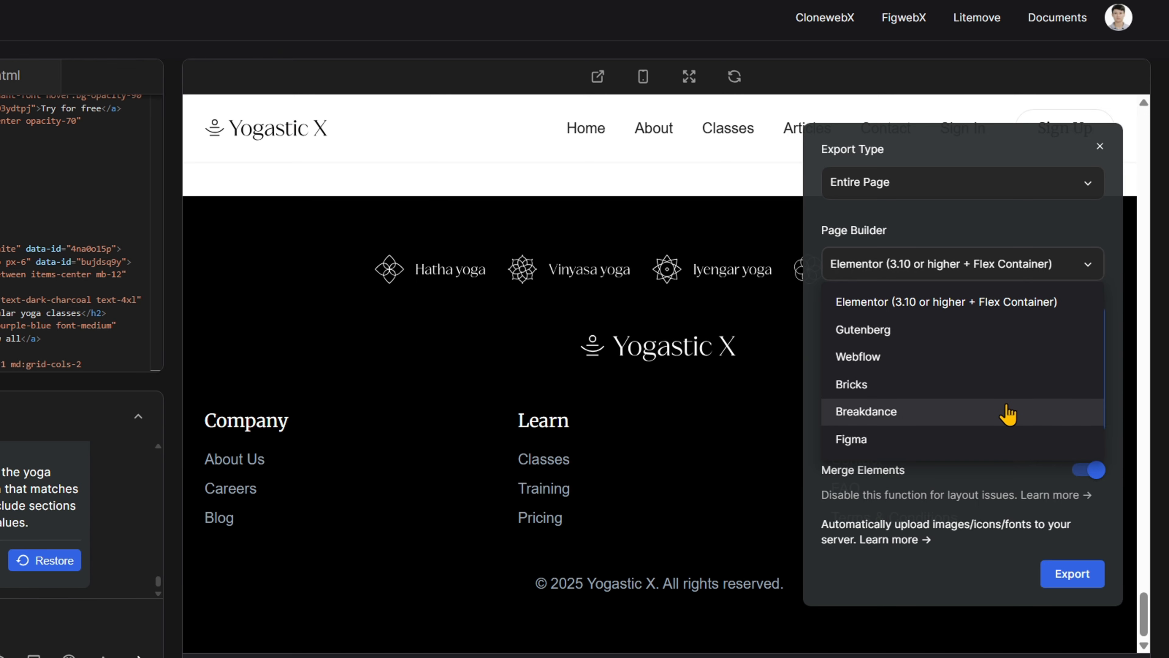
{"action": "left_click", "coordinate": [1002, 309]}
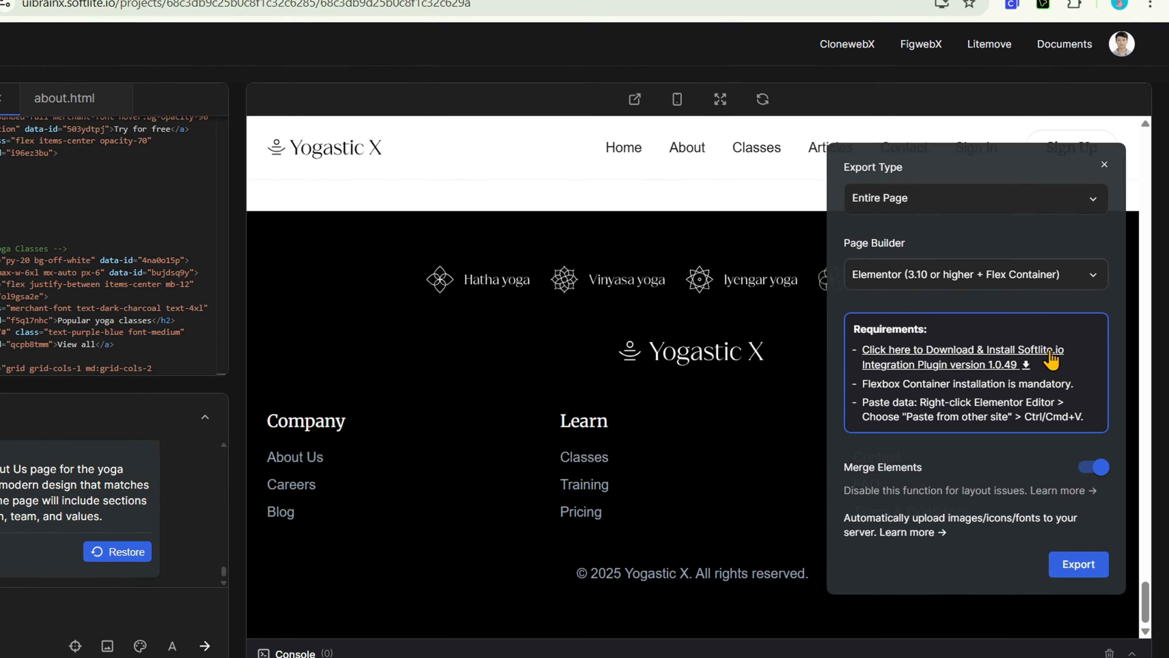
Check the Softlite.io Integration Plugin download without saving it, and read the Flexbox Container requirement.
{"action": "left_click", "coordinate": [1041, 347]}
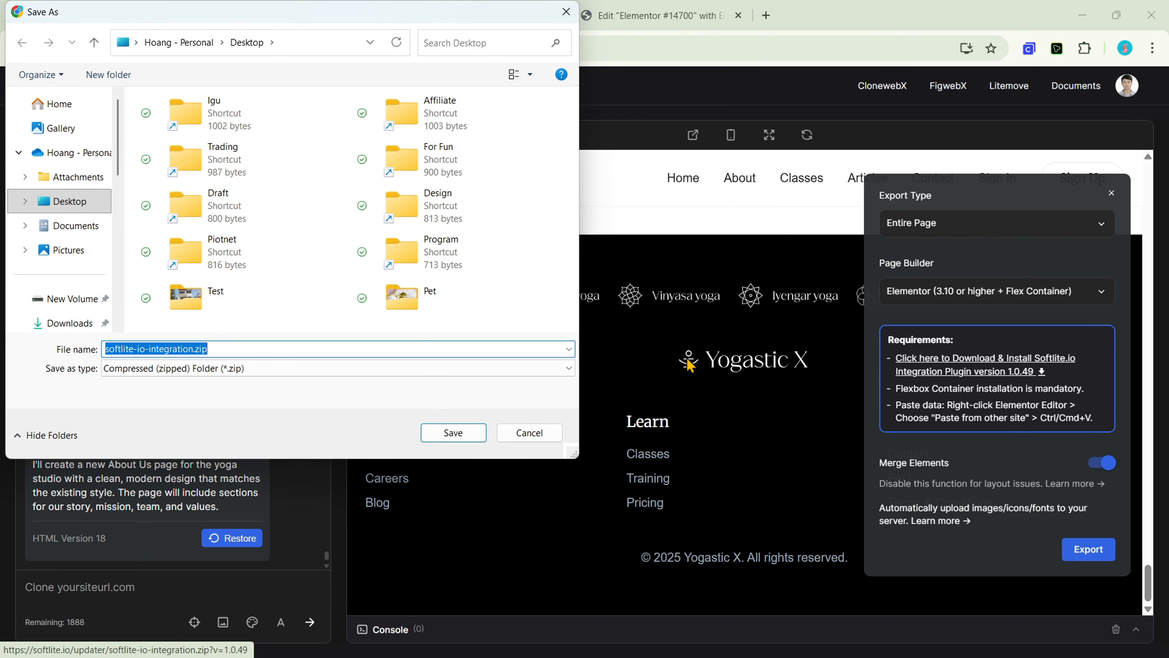
{"action": "left_click", "coordinate": [530, 434]}
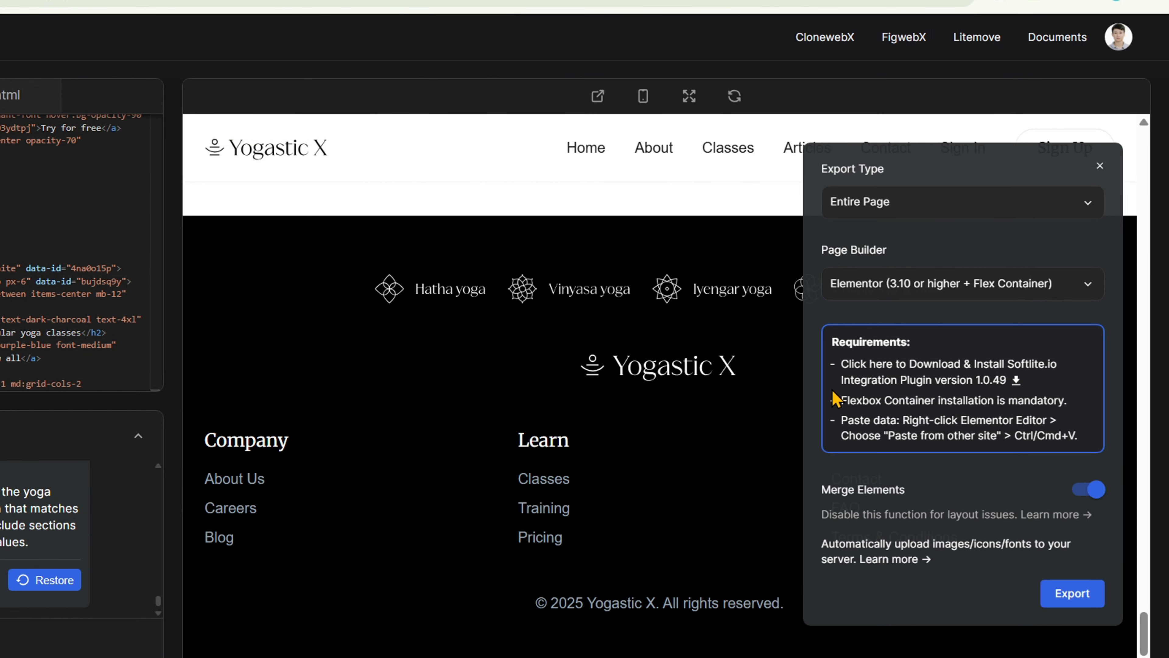
{"action": "left_click_drag", "start_coordinate": [861, 405], "coordinate": [1010, 416]}
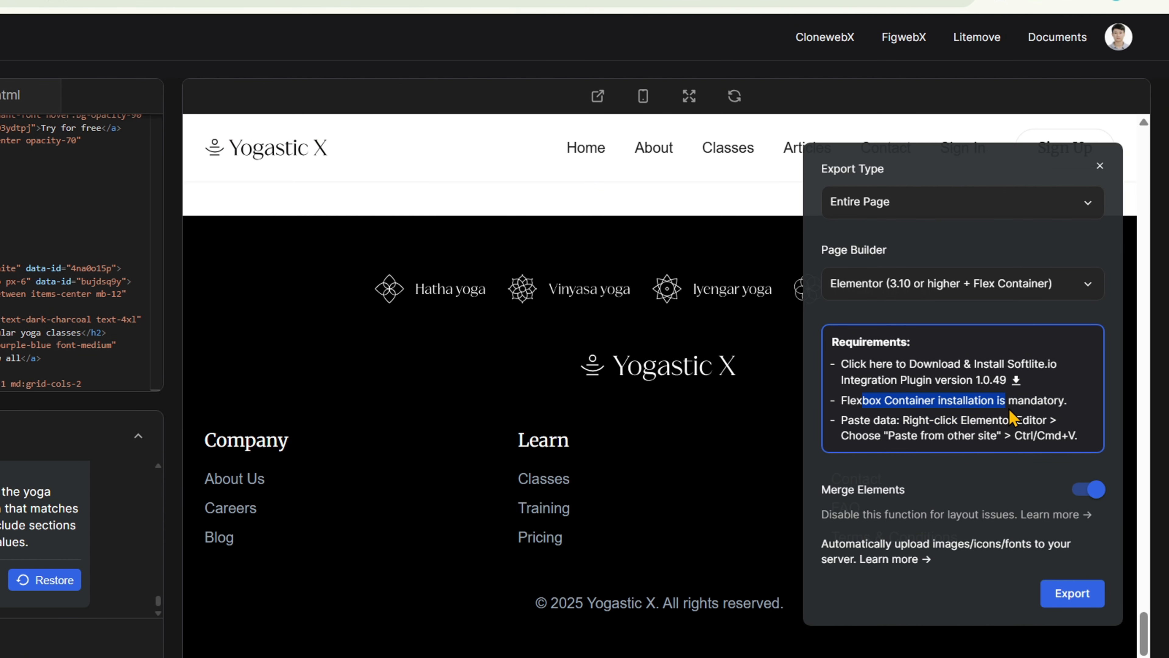
{"action": "left_click", "coordinate": [1028, 404]}
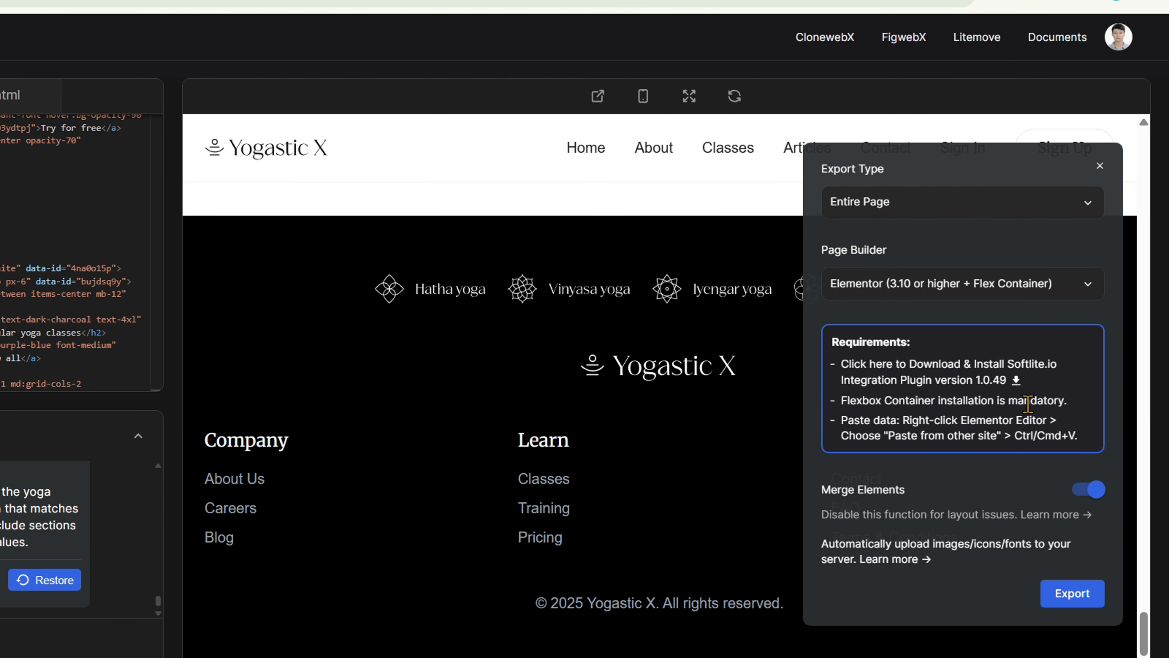
Review the Entire Page export type and switch the export type to Selector.
{"action": "left_click", "coordinate": [1022, 211]}
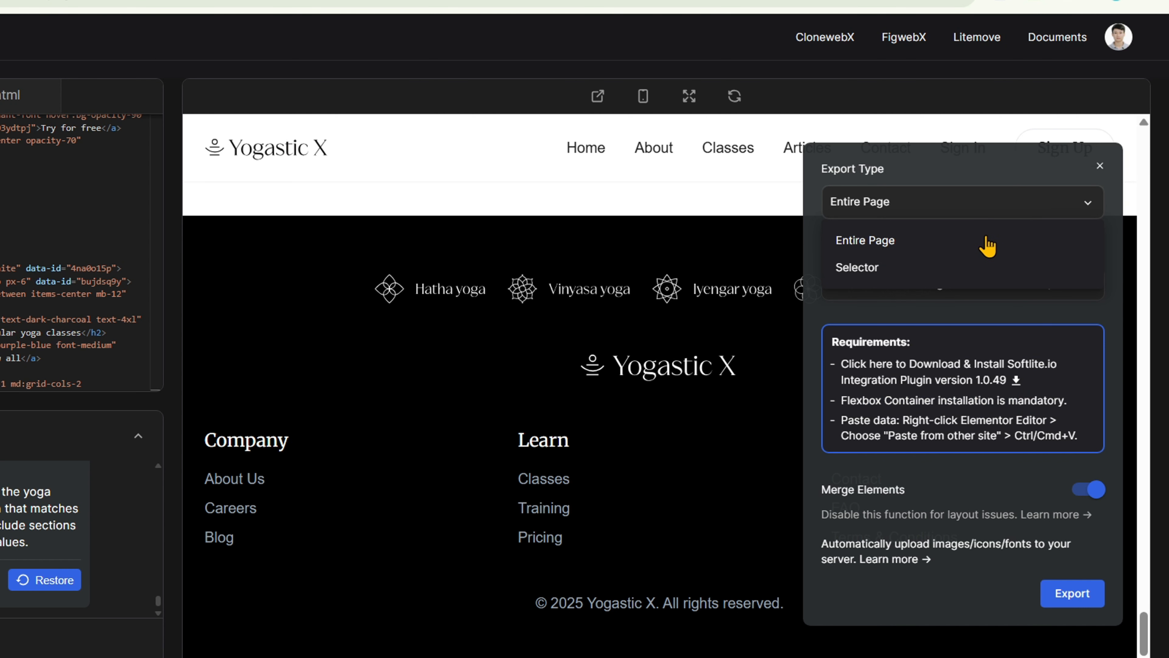
{"action": "left_click", "coordinate": [881, 248]}
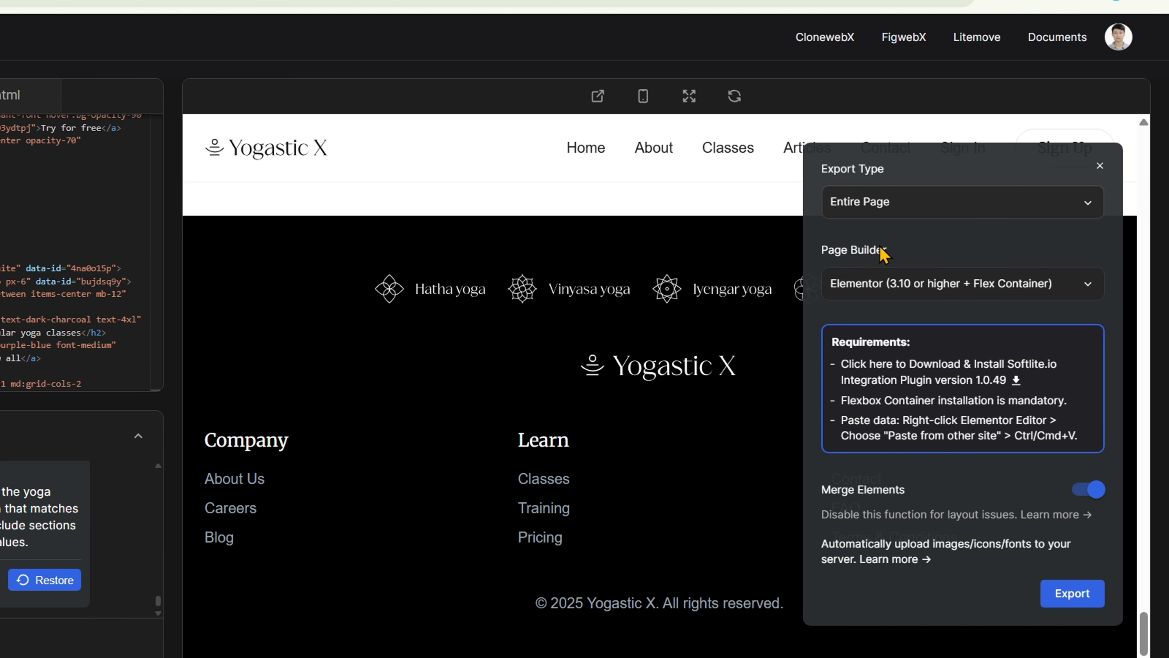
{"action": "scroll", "coordinate": [595, 269], "scroll_direction": "up", "scroll_amount": 5}
{"action": "left_click", "coordinate": [881, 210]}
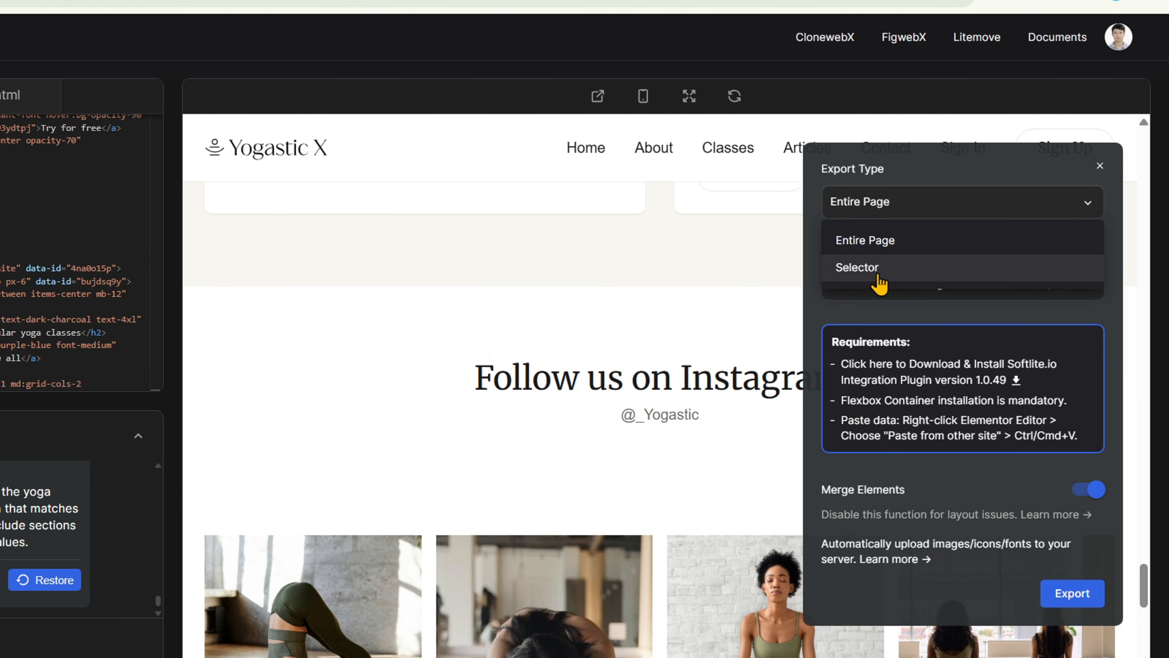
{"action": "left_click", "coordinate": [865, 268]}
Choose the "Follow us on Instagram" section as the CSS selector, toggling its visibility to check which element it covers.
{"action": "scroll", "coordinate": [276, 377], "scroll_direction": "down", "scroll_amount": 3}
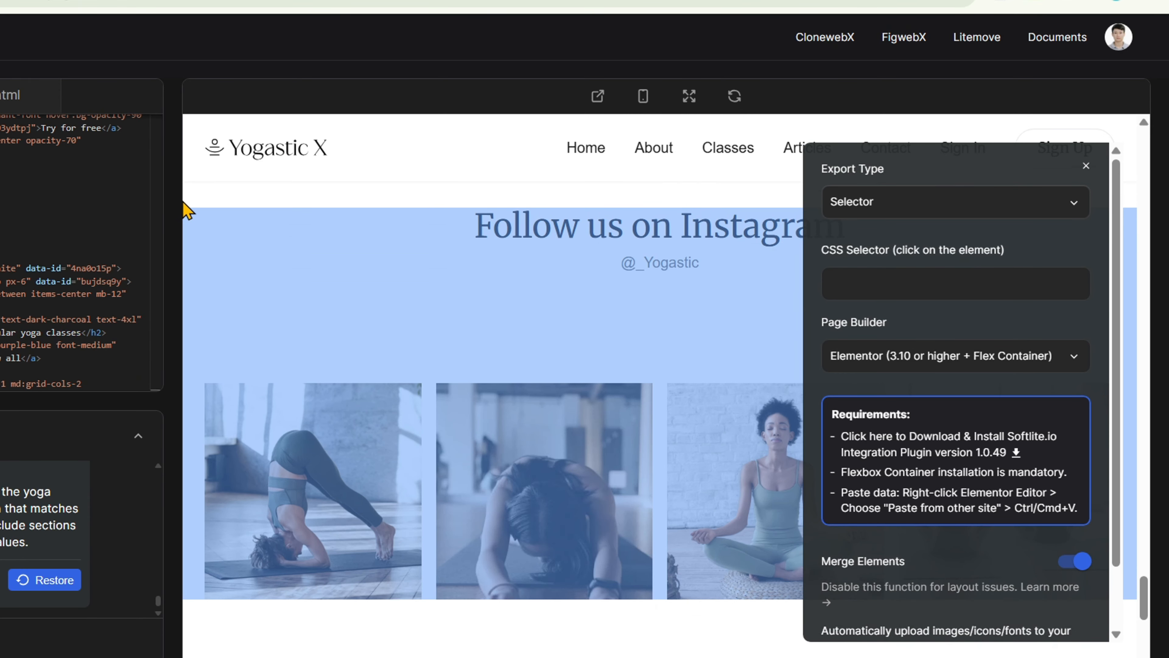
{"action": "scroll", "coordinate": [187, 212], "scroll_direction": "up", "scroll_amount": 3}
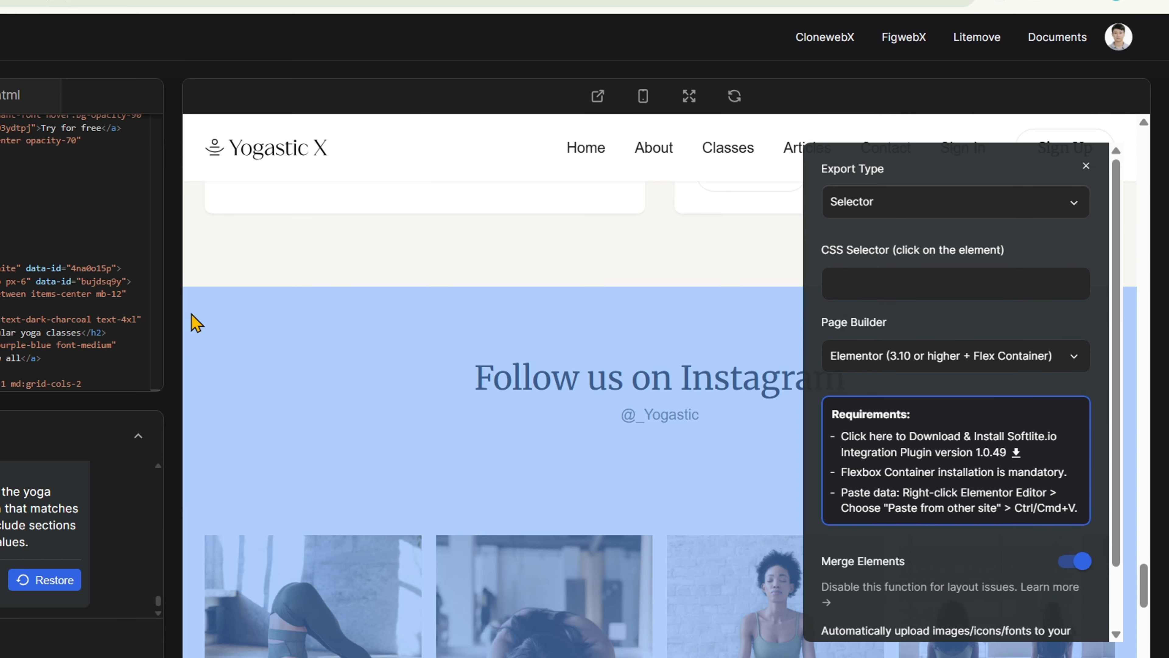
{"action": "left_click", "coordinate": [192, 318]}
{"action": "left_click", "coordinate": [224, 371]}
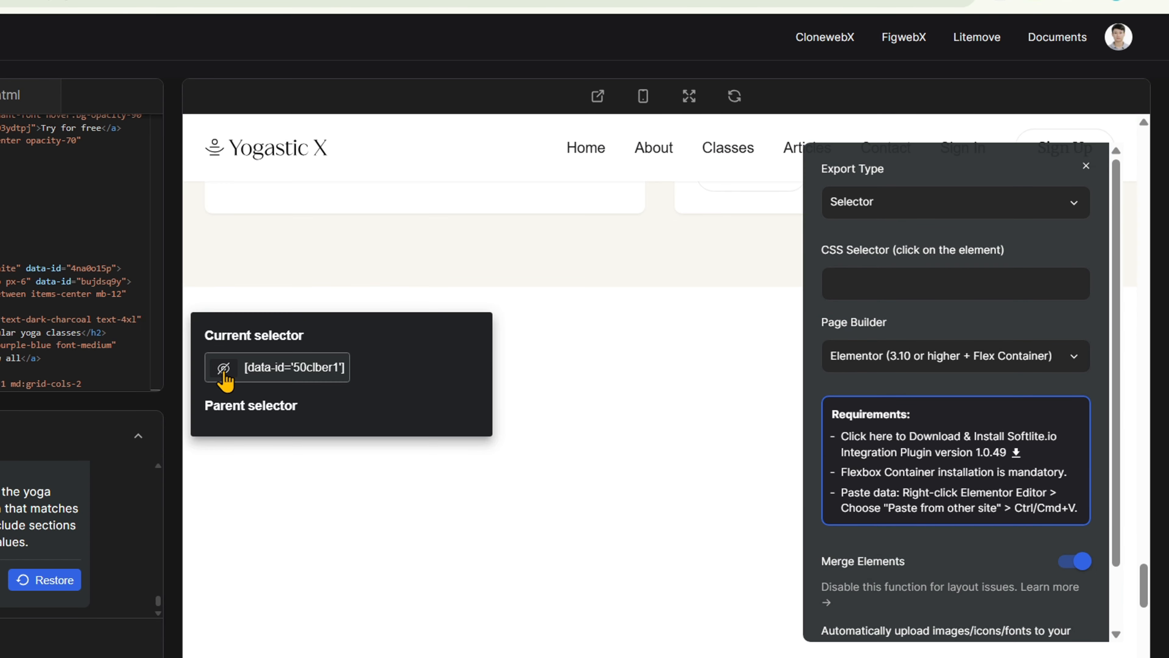
{"action": "left_click", "coordinate": [224, 372]}
{"action": "left_click", "coordinate": [223, 370]}
{"action": "left_click", "coordinate": [224, 371]}
{"action": "left_click", "coordinate": [302, 369]}
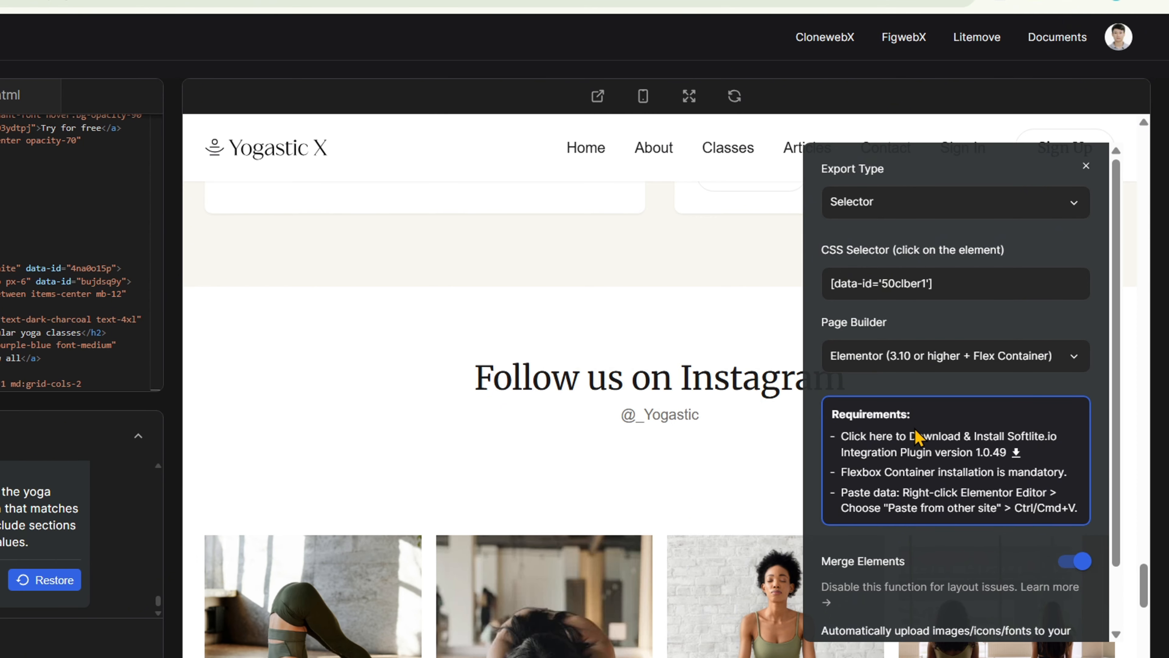
Set the export type to Entire Page and toggle Merge Elements off and on, leaving it enabled.
{"action": "left_click", "coordinate": [919, 207]}
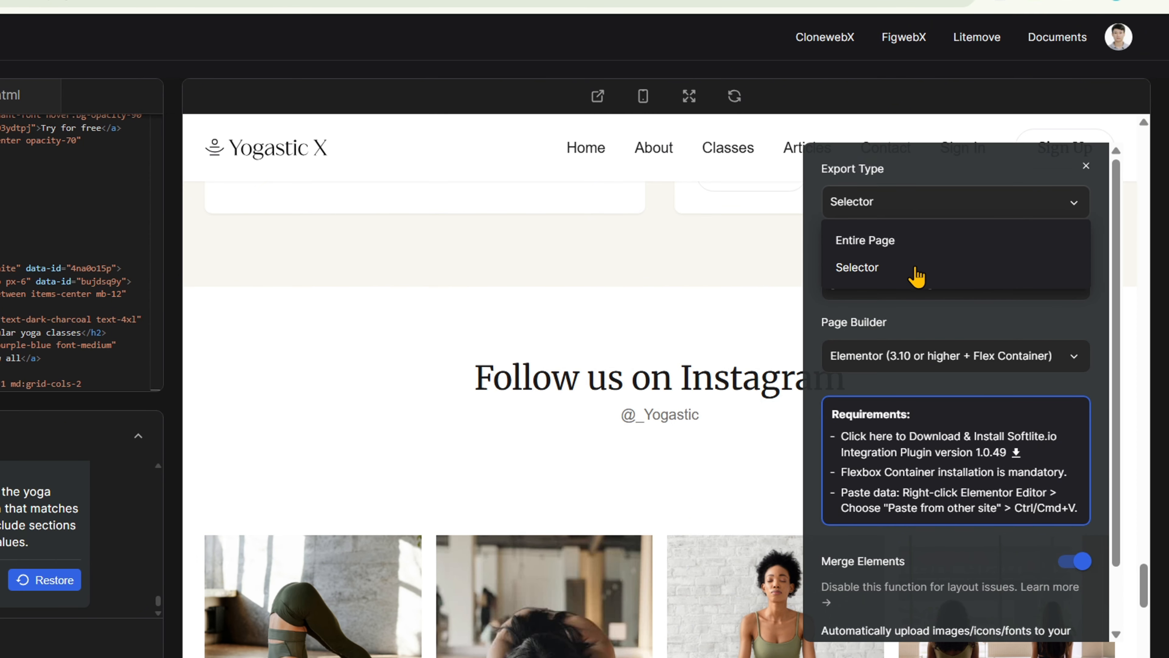
{"action": "left_click", "coordinate": [910, 242]}
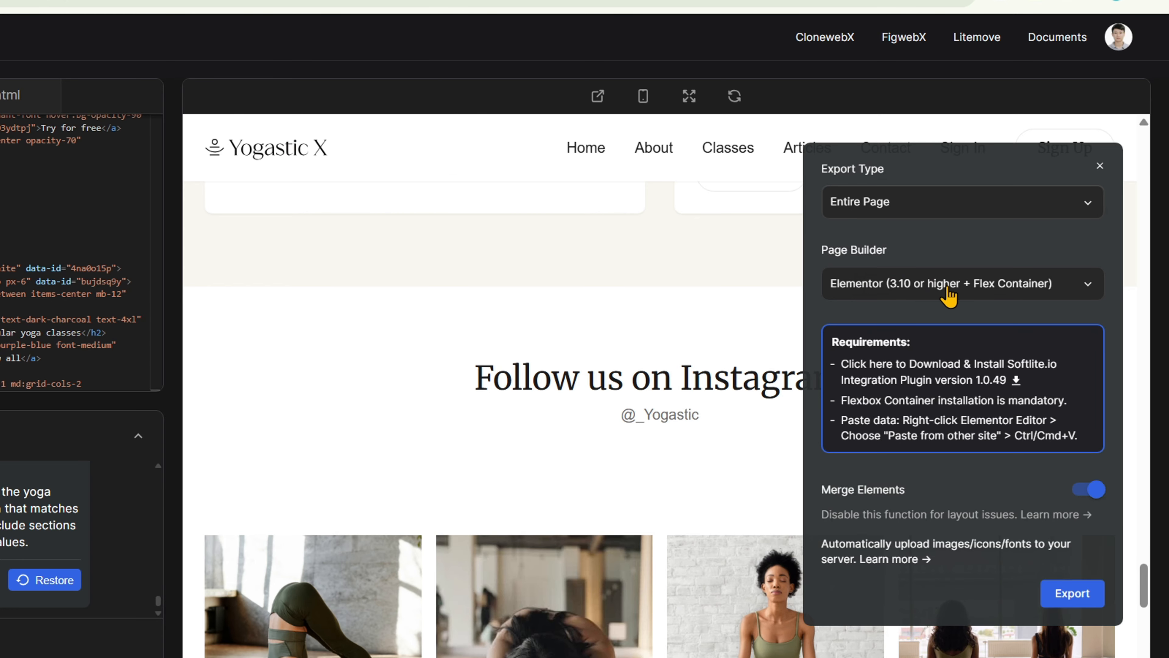
{"action": "left_click", "coordinate": [1078, 492]}
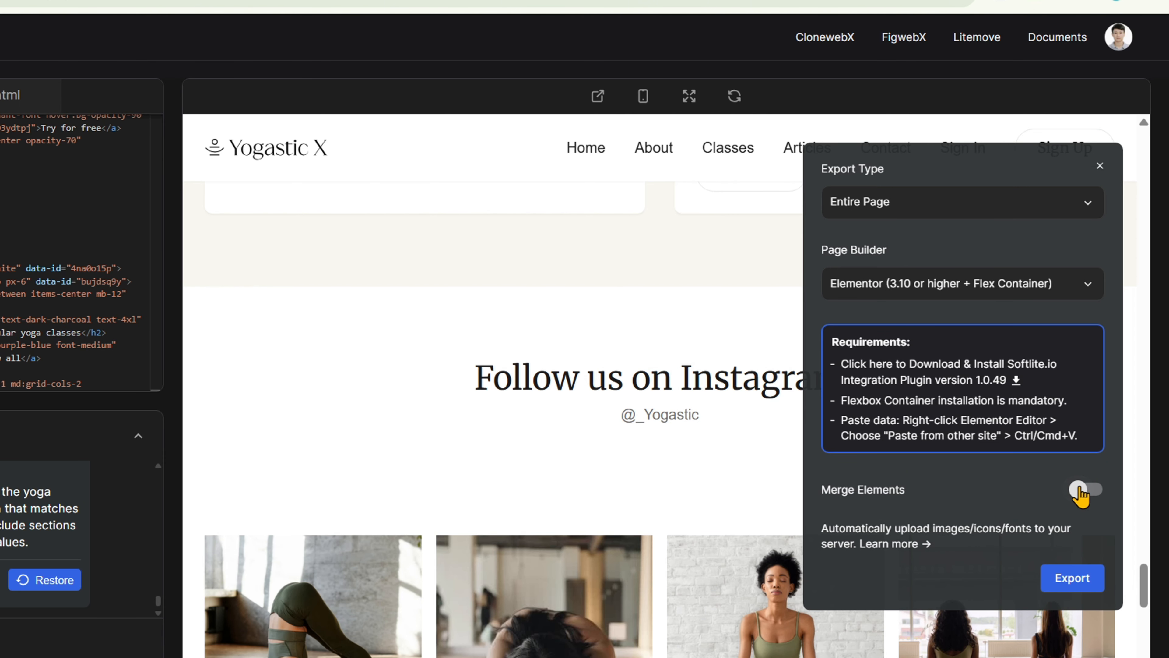
{"action": "left_click", "coordinate": [1081, 492]}
{"action": "left_click", "coordinate": [1081, 492]}
{"action": "left_click", "coordinate": [1080, 493]}
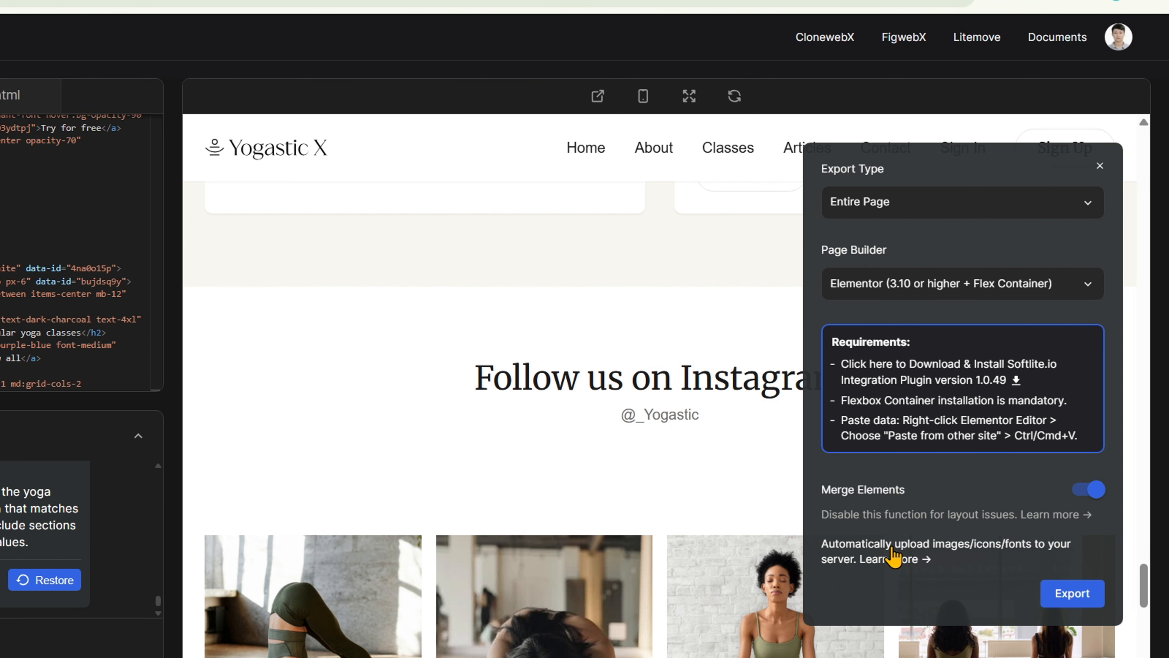
Export the entire home page for Elementor and copy the generated data to the clipboard.
{"action": "left_click", "coordinate": [1072, 594]}
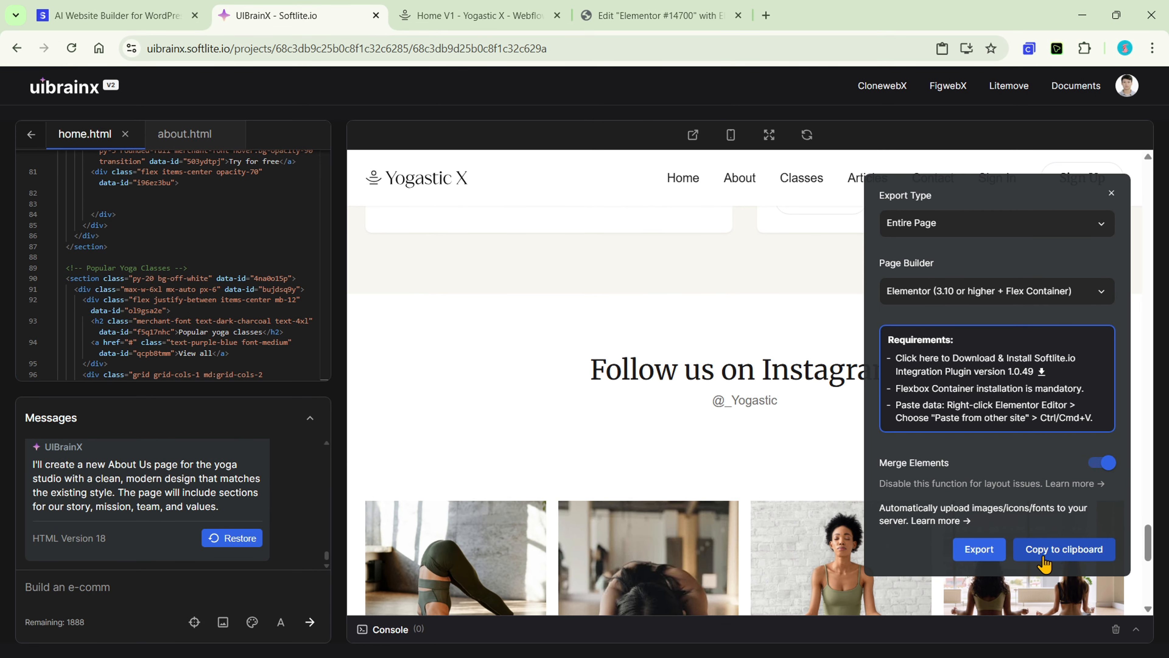
{"action": "left_click", "coordinate": [1045, 548]}
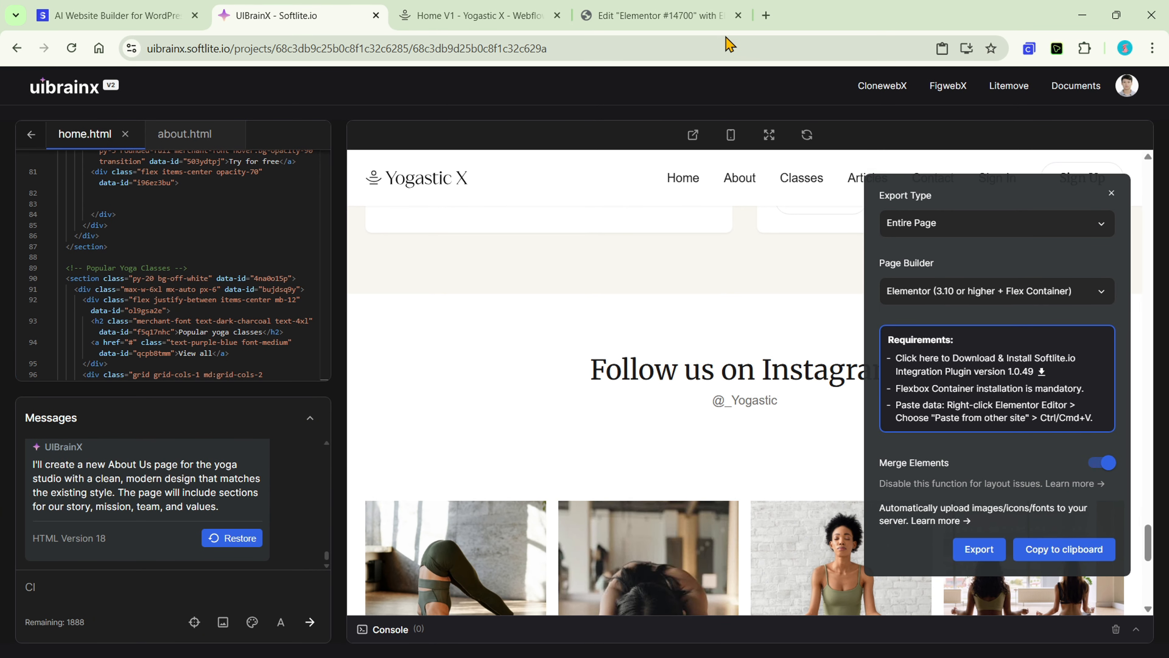
Switch to the Elementor editor and insert the copied page into the empty draft using Paste from other site.
{"action": "left_click", "coordinate": [711, 19]}
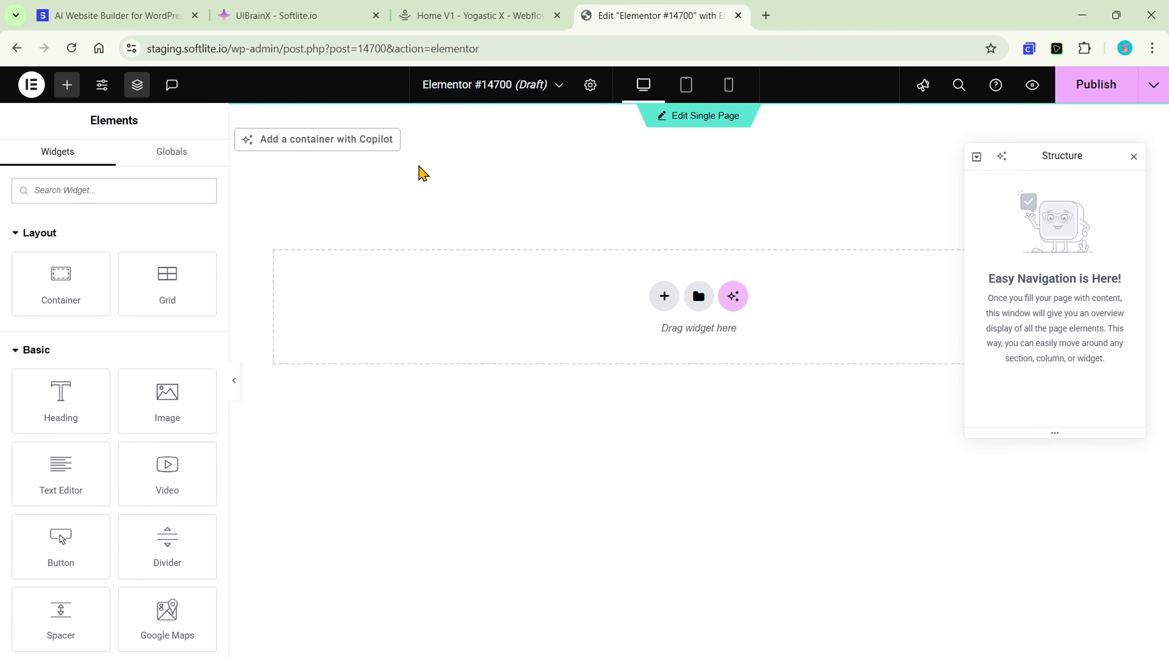
{"action": "right_click", "coordinate": [434, 295]}
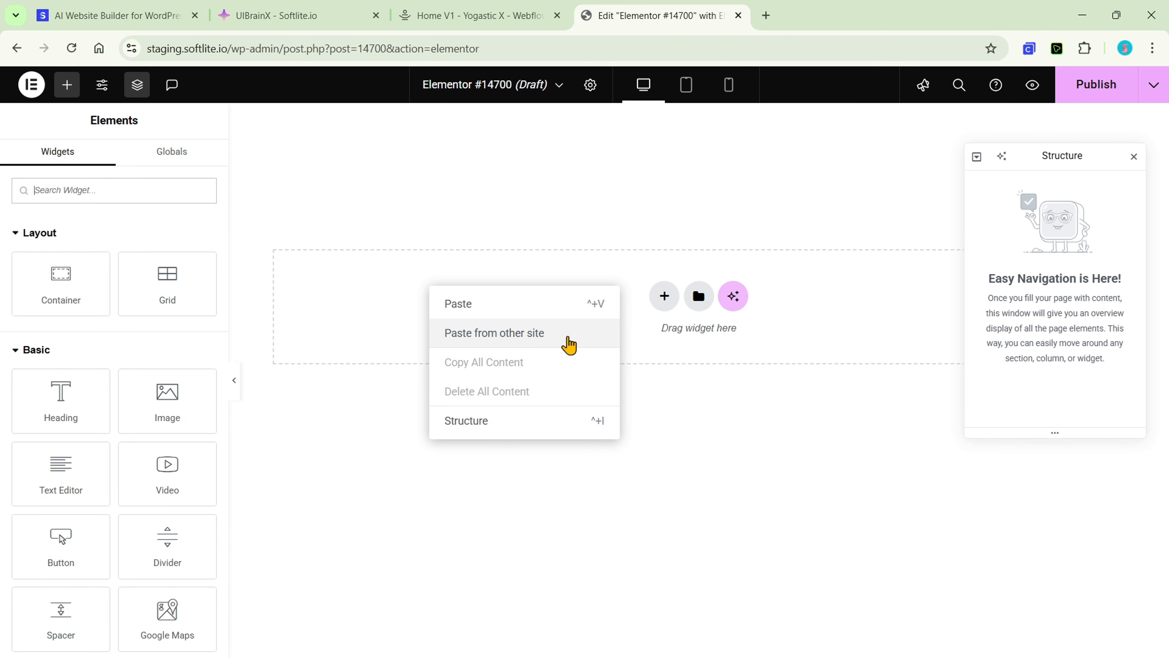
{"action": "left_click", "coordinate": [575, 342]}
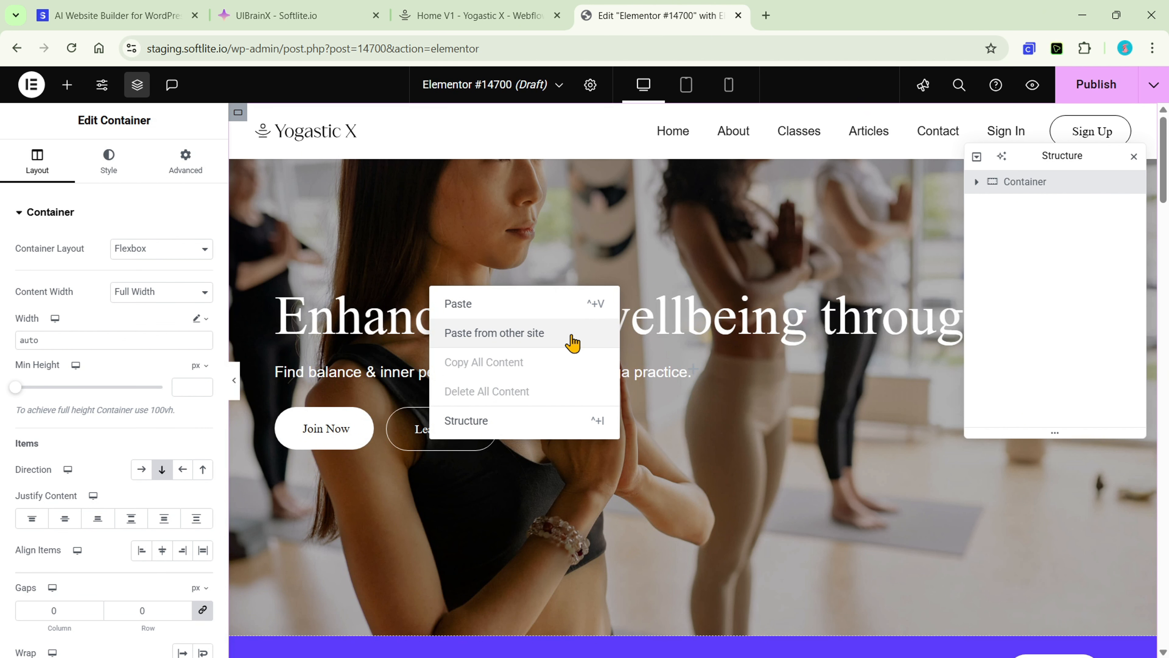
{"action": "left_click", "coordinate": [824, 221]}
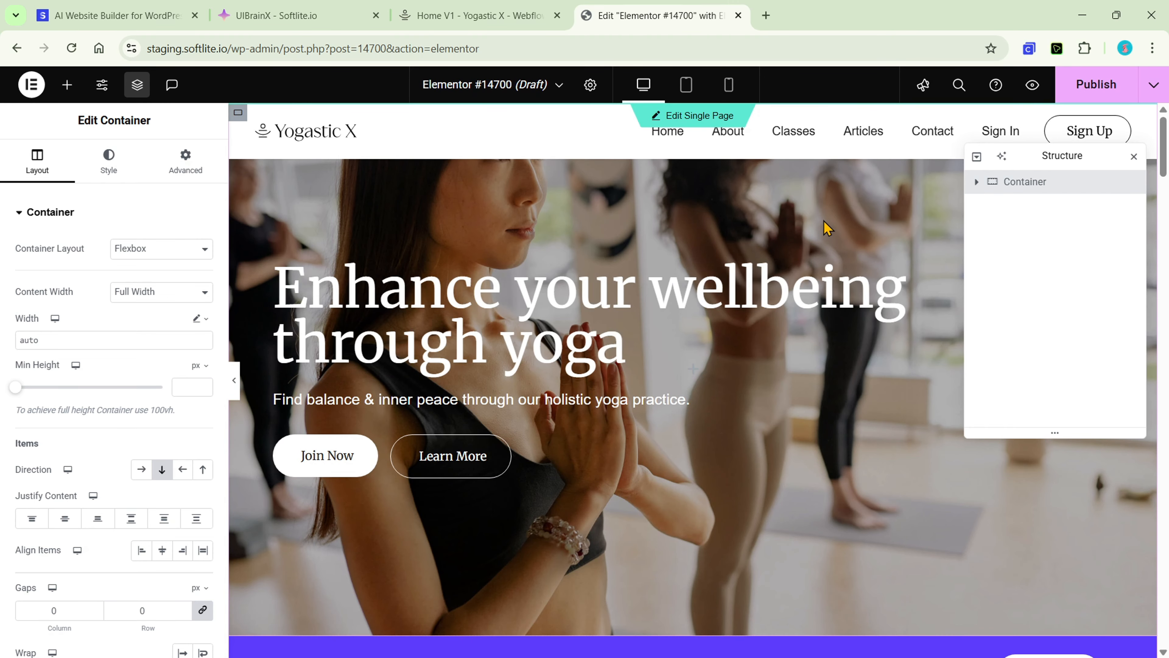
Review the top sections of the pasted page and inspect the Hatha yoga card, the About Yogastic image and its text card.
{"action": "scroll", "coordinate": [829, 214], "scroll_direction": "down", "scroll_amount": 6}
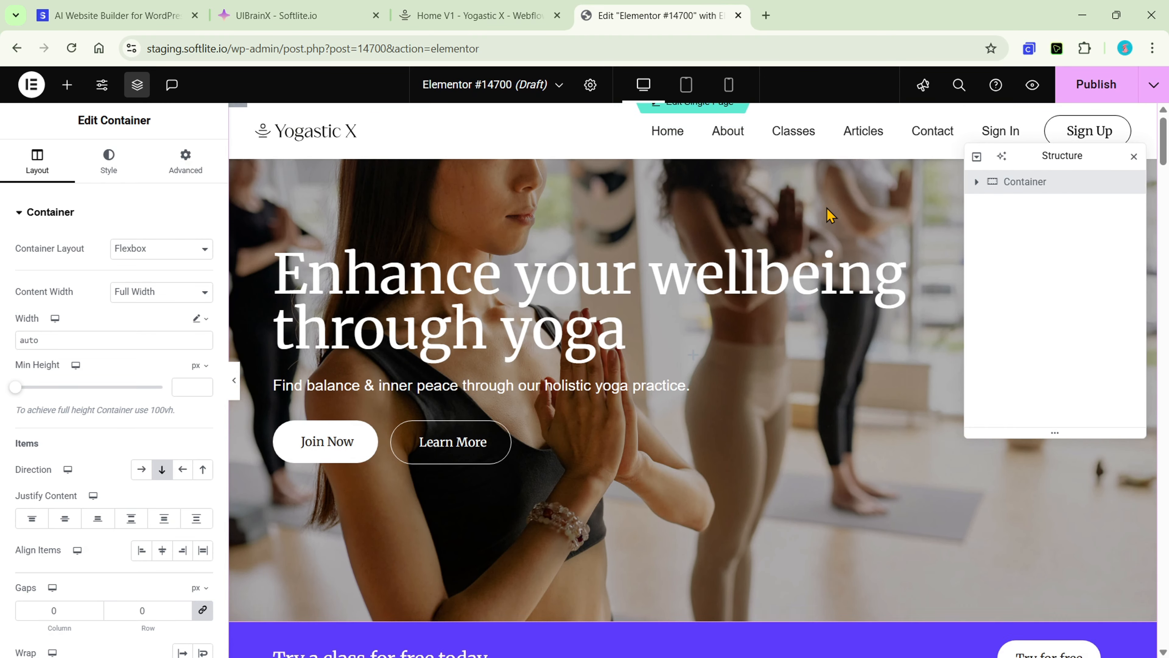
{"action": "scroll", "coordinate": [830, 214], "scroll_direction": "down", "scroll_amount": 3}
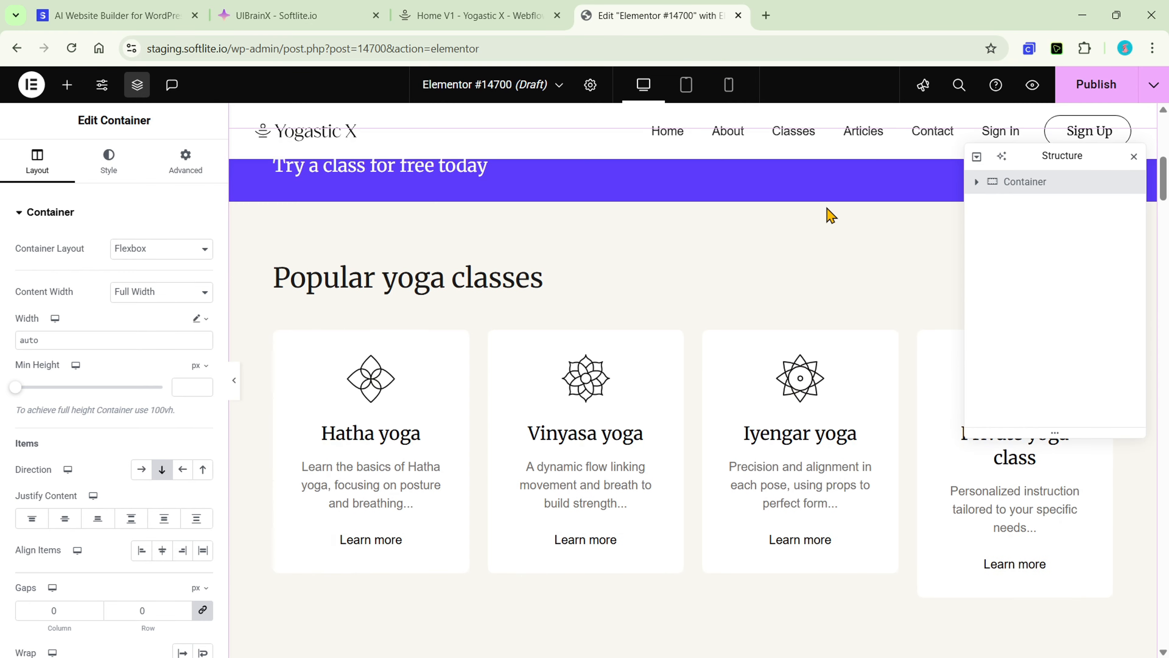
{"action": "scroll", "coordinate": [830, 214], "scroll_direction": "down", "scroll_amount": 5}
{"action": "scroll", "coordinate": [830, 214], "scroll_direction": "up", "scroll_amount": 3}
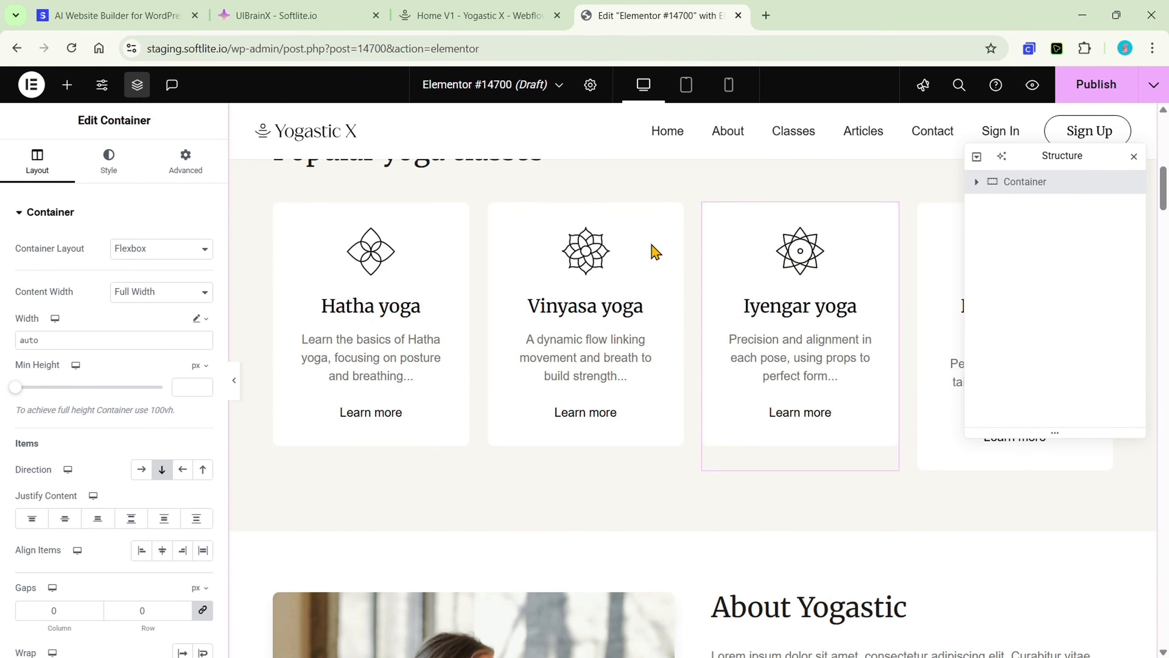
{"action": "left_click", "coordinate": [462, 234]}
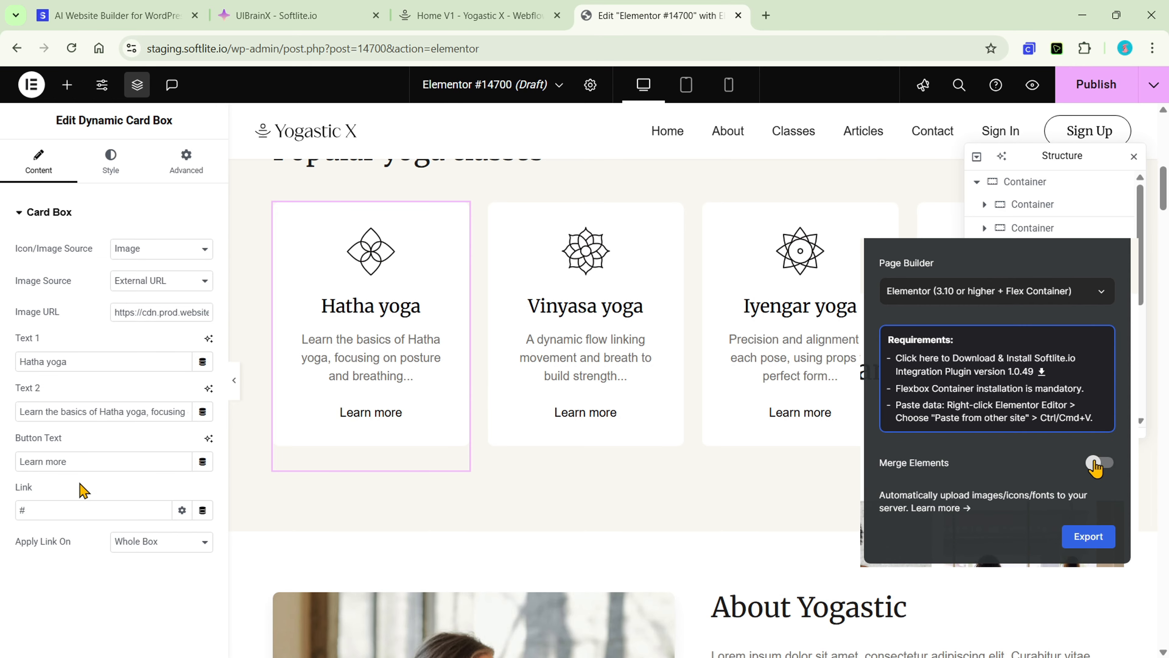
{"action": "scroll", "coordinate": [526, 262], "scroll_direction": "down", "scroll_amount": 5}
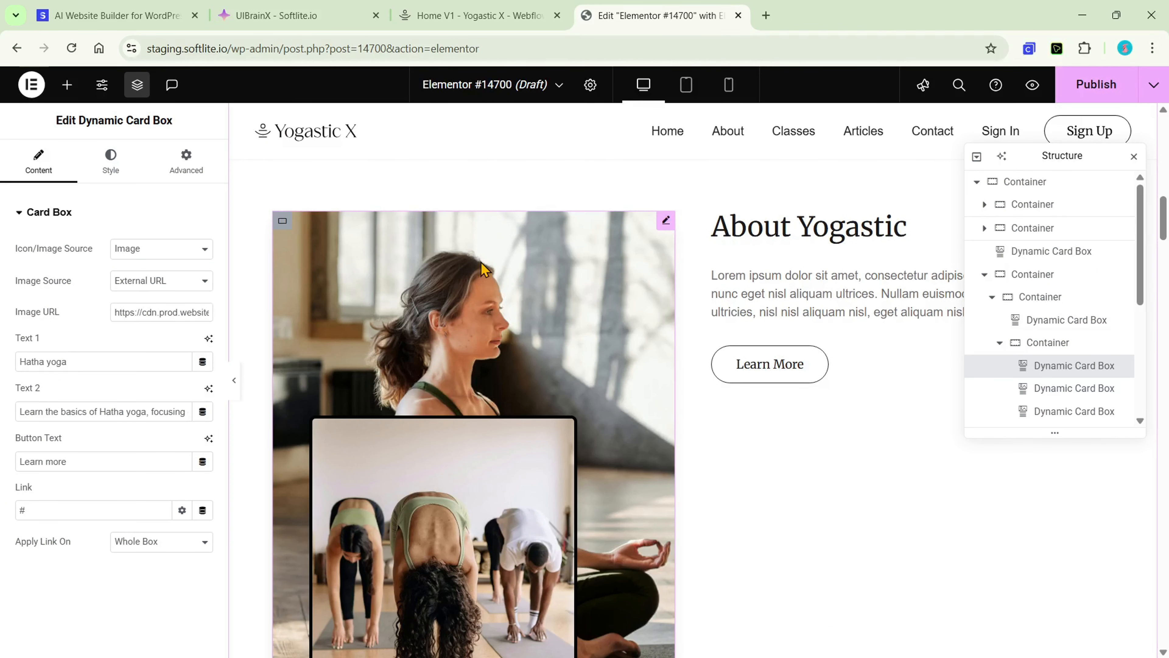
{"action": "left_click", "coordinate": [482, 268]}
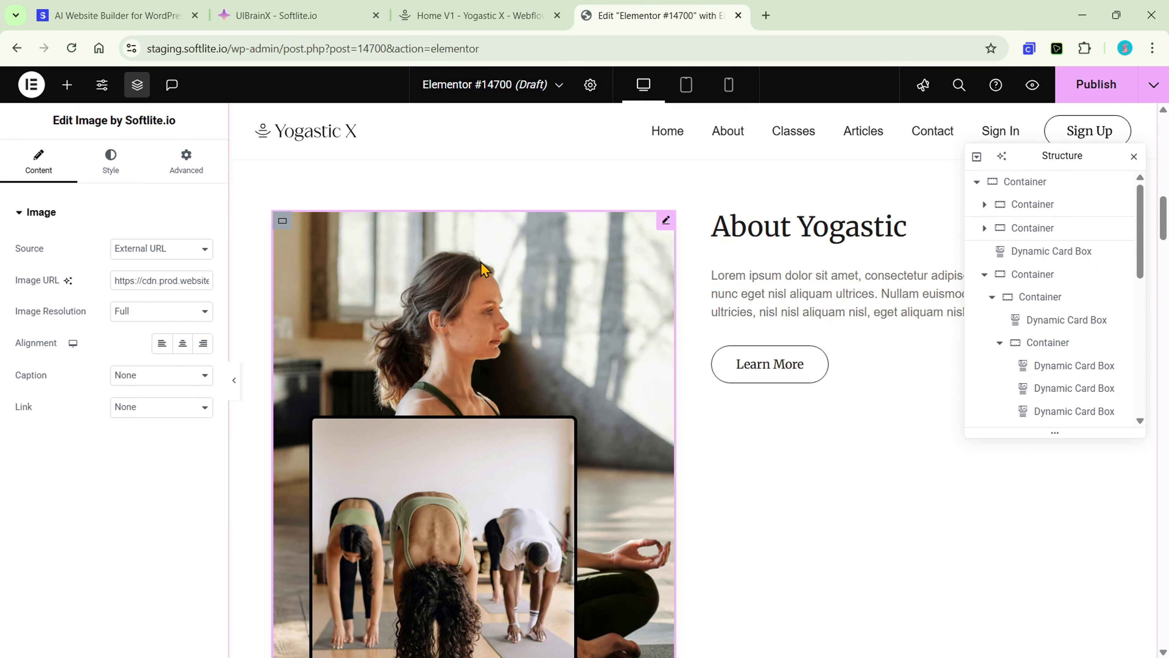
{"action": "left_click", "coordinate": [798, 237]}
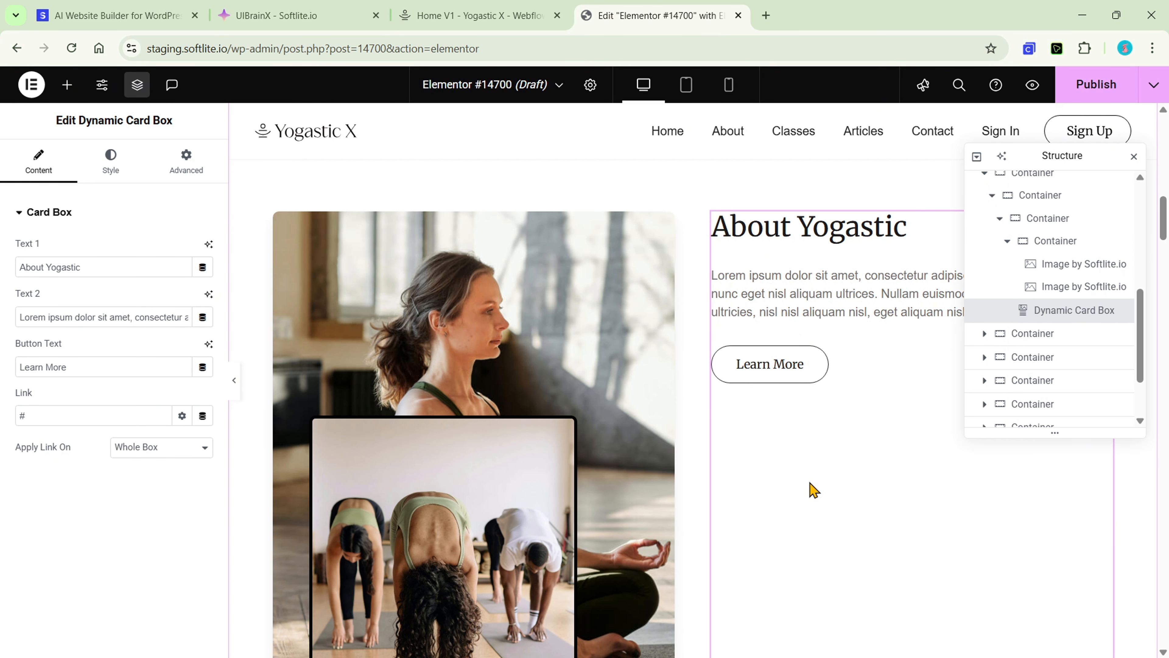
Review the yoga retreat and Book a class sections, and inspect the Yoga blocks pack card in the Yoga products carousel.
{"action": "scroll", "coordinate": [895, 391], "scroll_direction": "down", "scroll_amount": 10}
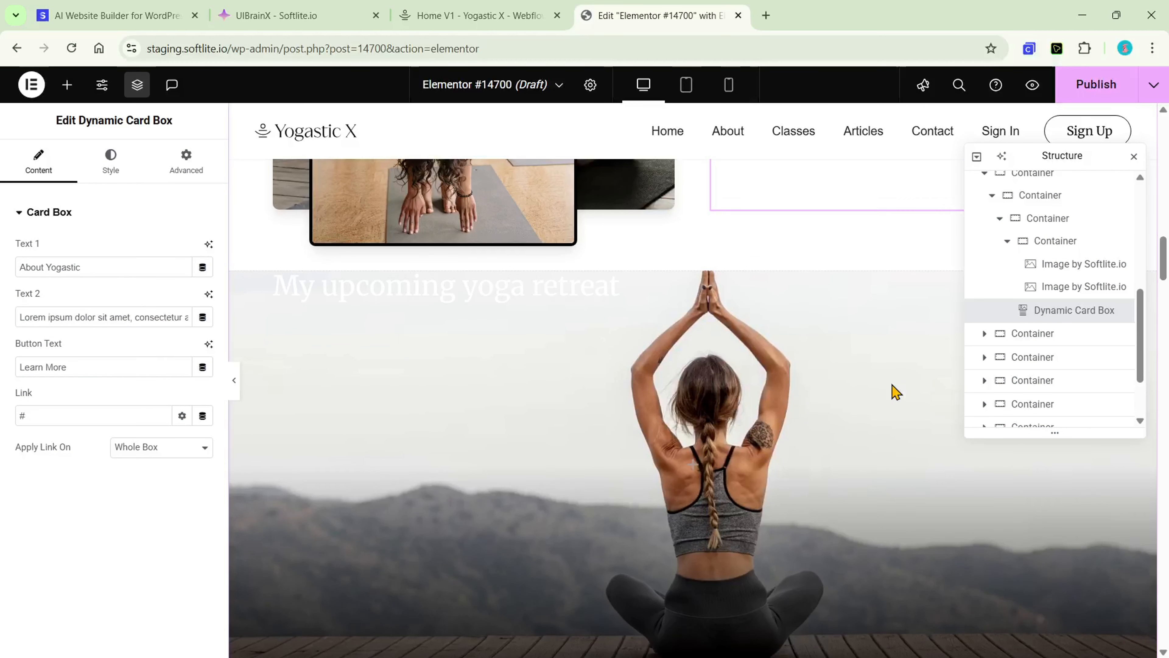
{"action": "scroll", "coordinate": [879, 401], "scroll_direction": "down", "scroll_amount": 6}
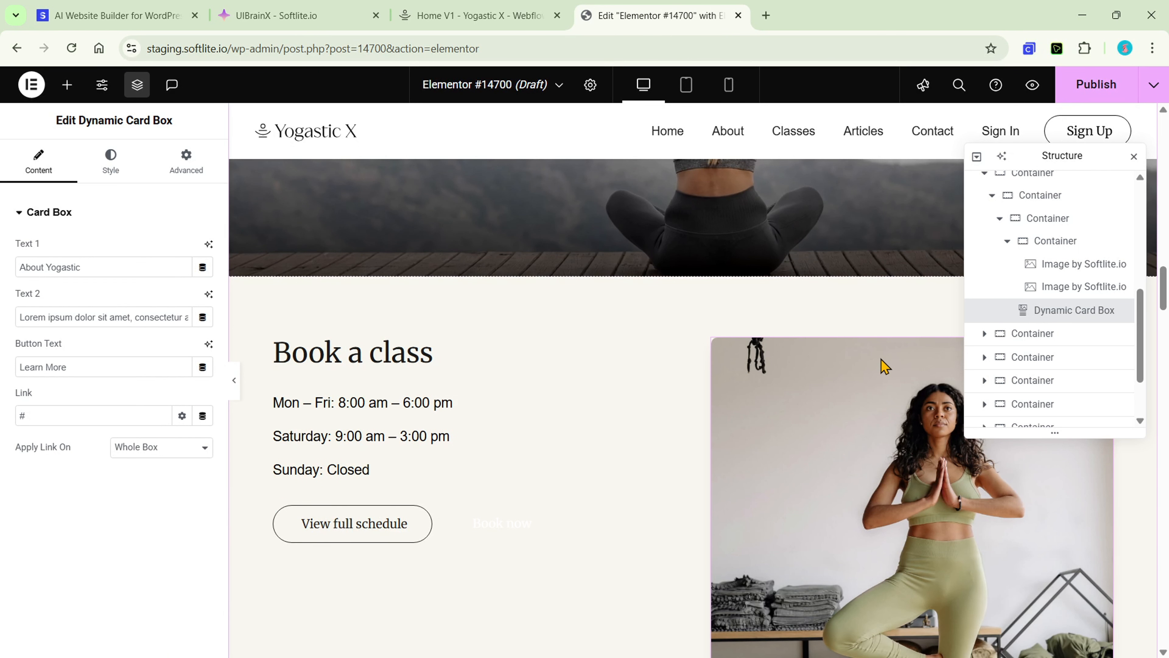
{"action": "scroll", "coordinate": [884, 366], "scroll_direction": "down", "scroll_amount": 8}
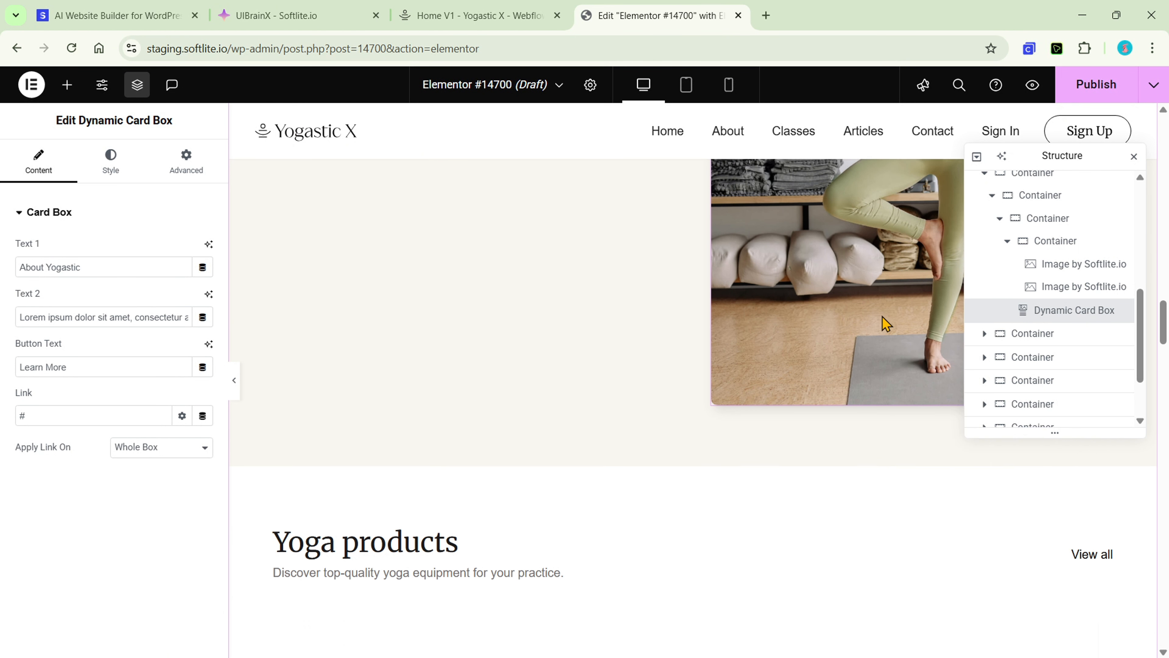
{"action": "scroll", "coordinate": [791, 364], "scroll_direction": "down", "scroll_amount": 10}
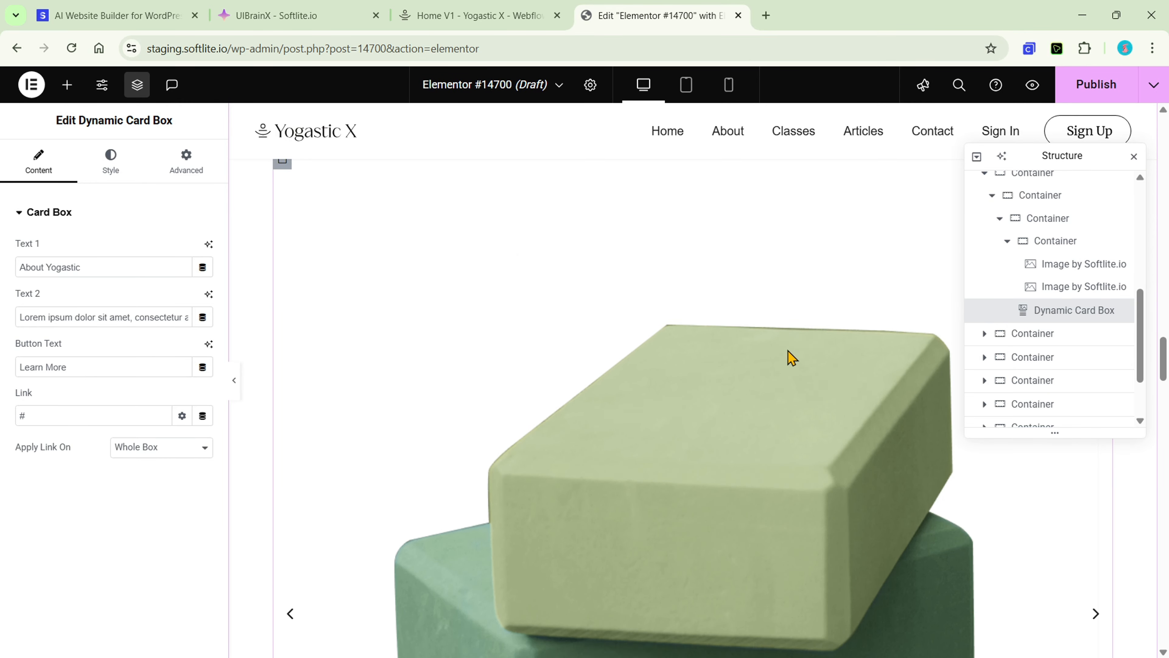
{"action": "scroll", "coordinate": [787, 352], "scroll_direction": "down", "scroll_amount": 5}
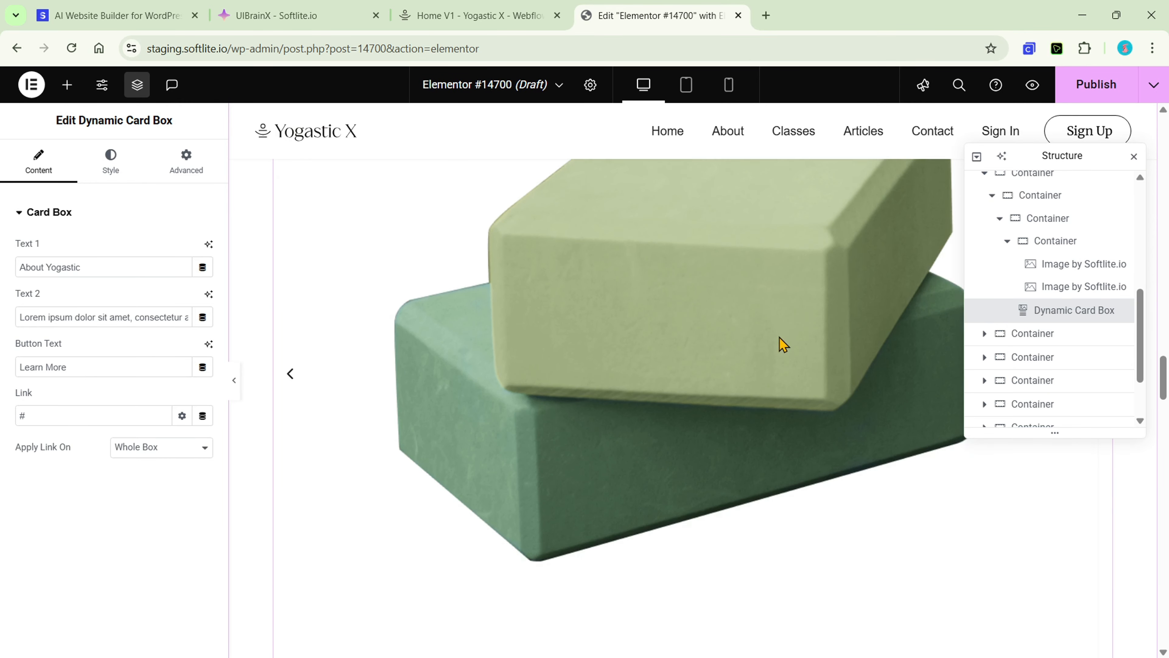
{"action": "left_click", "coordinate": [378, 371]}
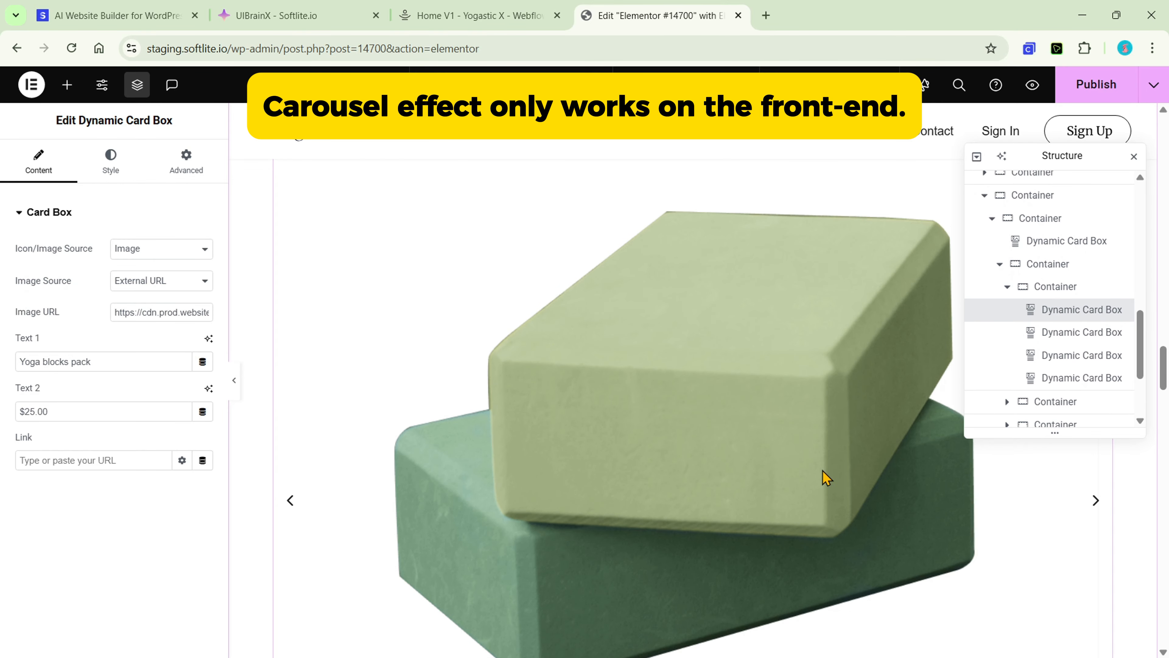
{"action": "scroll", "coordinate": [826, 479], "scroll_direction": "down", "scroll_amount": 3}
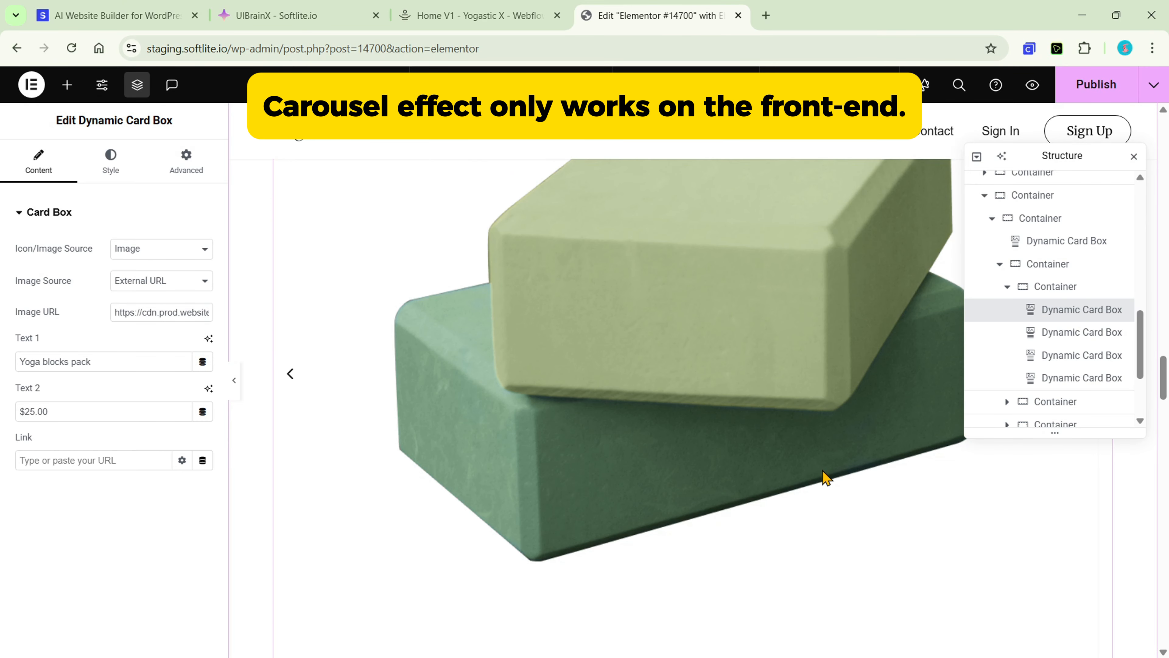
{"action": "scroll", "coordinate": [826, 478], "scroll_direction": "down", "scroll_amount": 3}
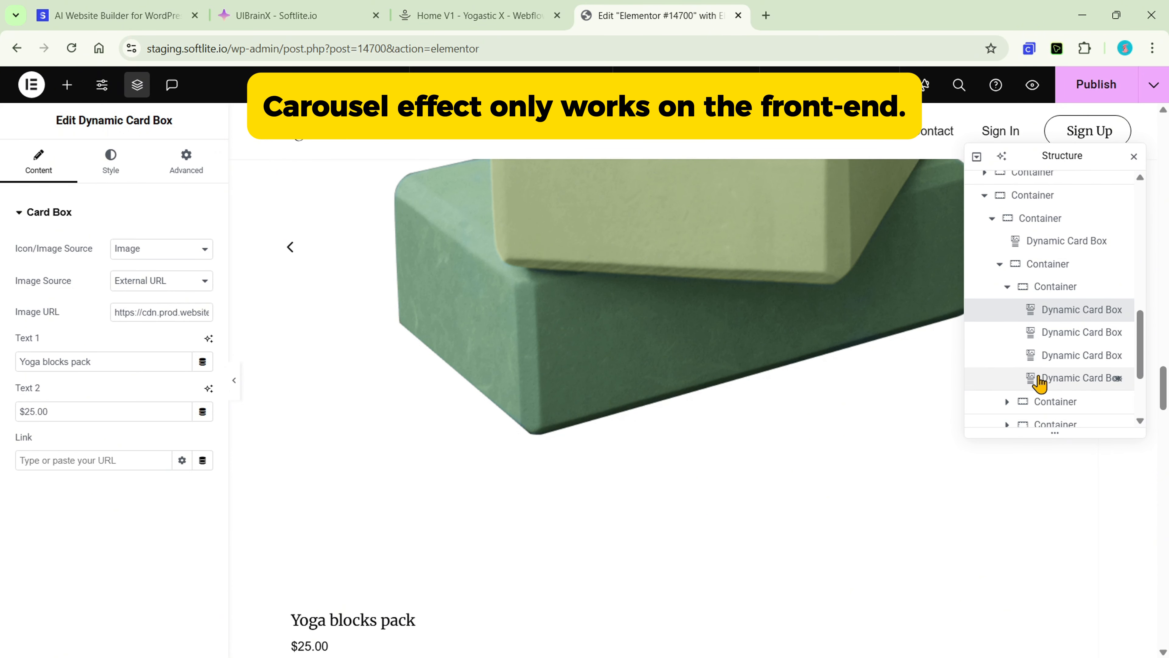
Inspect the content settings of the remaining product cards in the Yoga products carousel.
{"action": "left_click", "coordinate": [1041, 335]}
{"action": "left_click", "coordinate": [1047, 359]}
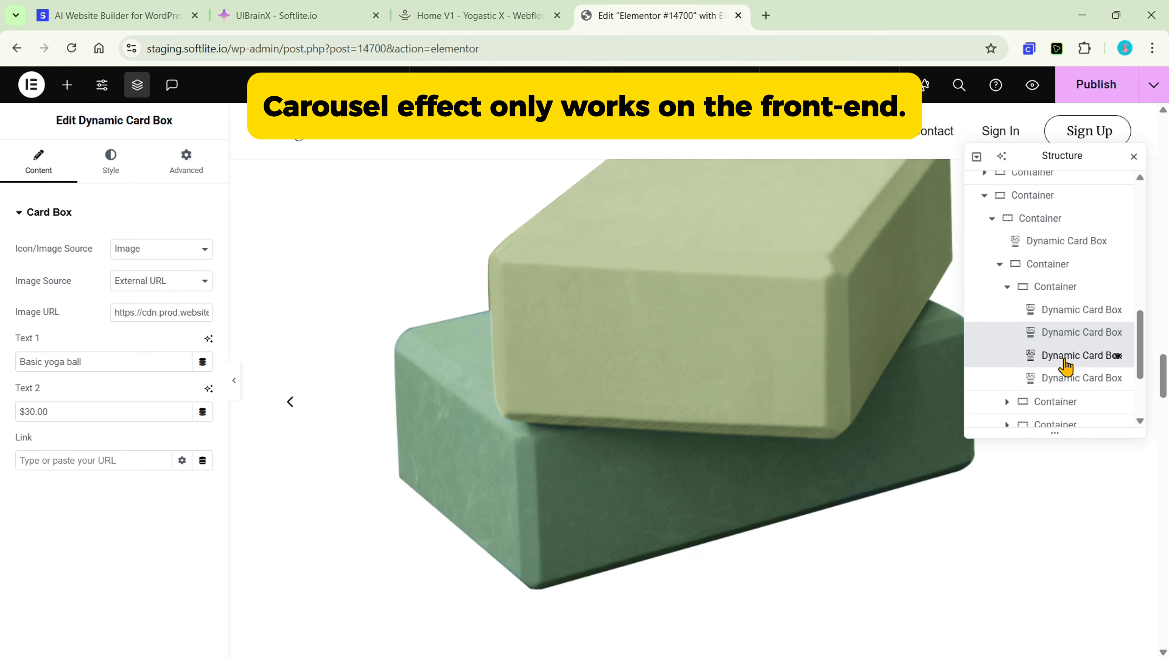
{"action": "left_click", "coordinate": [1061, 379]}
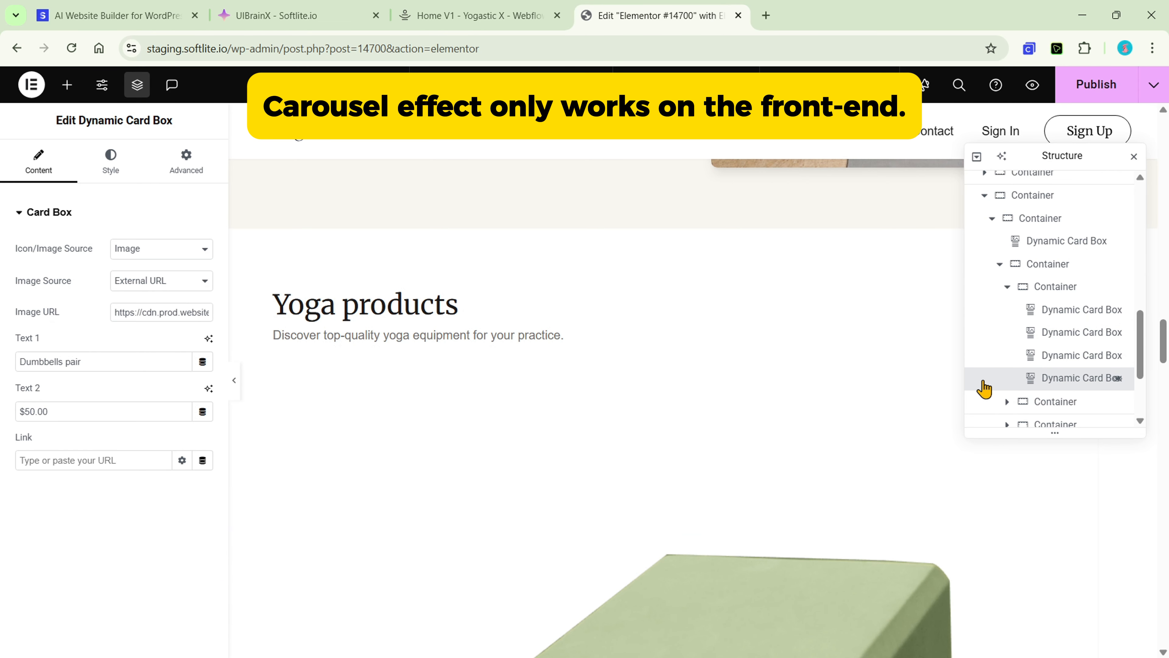
{"action": "scroll", "coordinate": [980, 387], "scroll_direction": "down", "scroll_amount": 3}
{"action": "scroll", "coordinate": [929, 379], "scroll_direction": "down", "scroll_amount": 5}
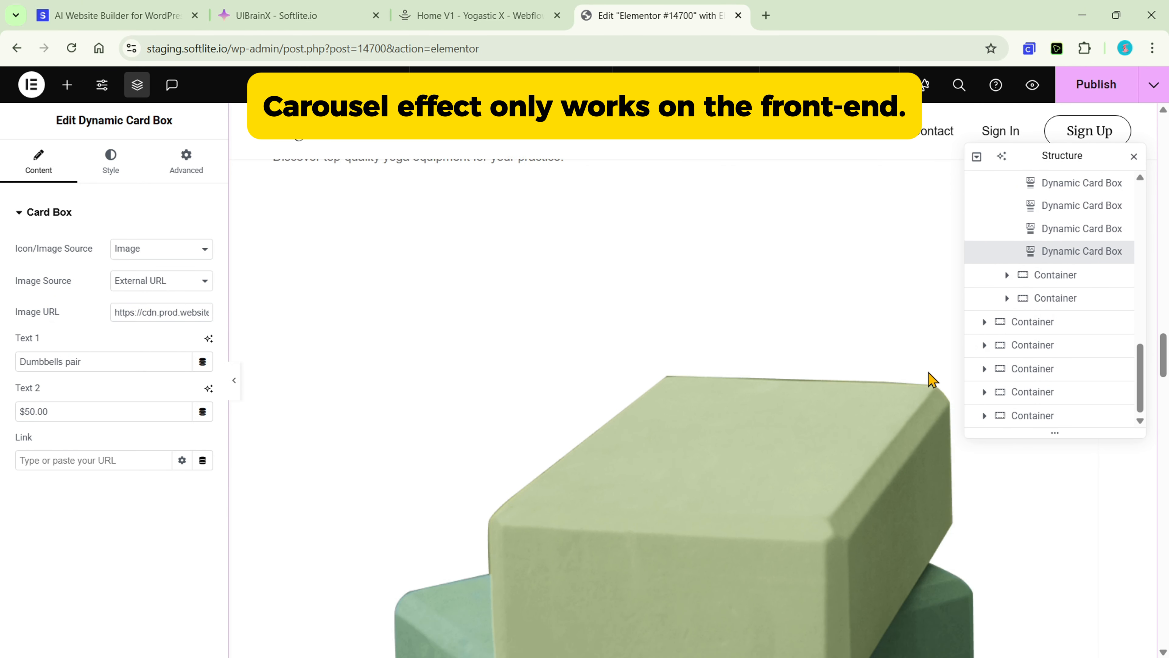
Inspect the content settings of the first testimonial card in the What Our Students Say section.
{"action": "scroll", "coordinate": [726, 423], "scroll_direction": "down", "scroll_amount": 4}
{"action": "scroll", "coordinate": [618, 384], "scroll_direction": "down", "scroll_amount": 5}
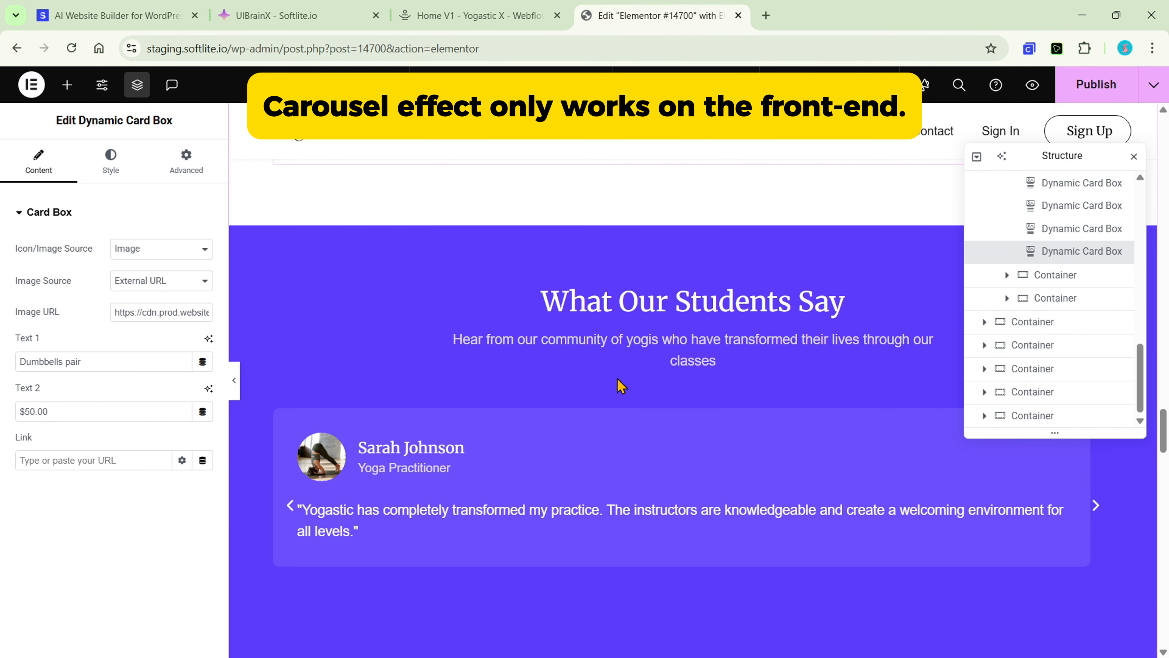
{"action": "left_click", "coordinate": [444, 348]}
{"action": "left_click", "coordinate": [486, 439]}
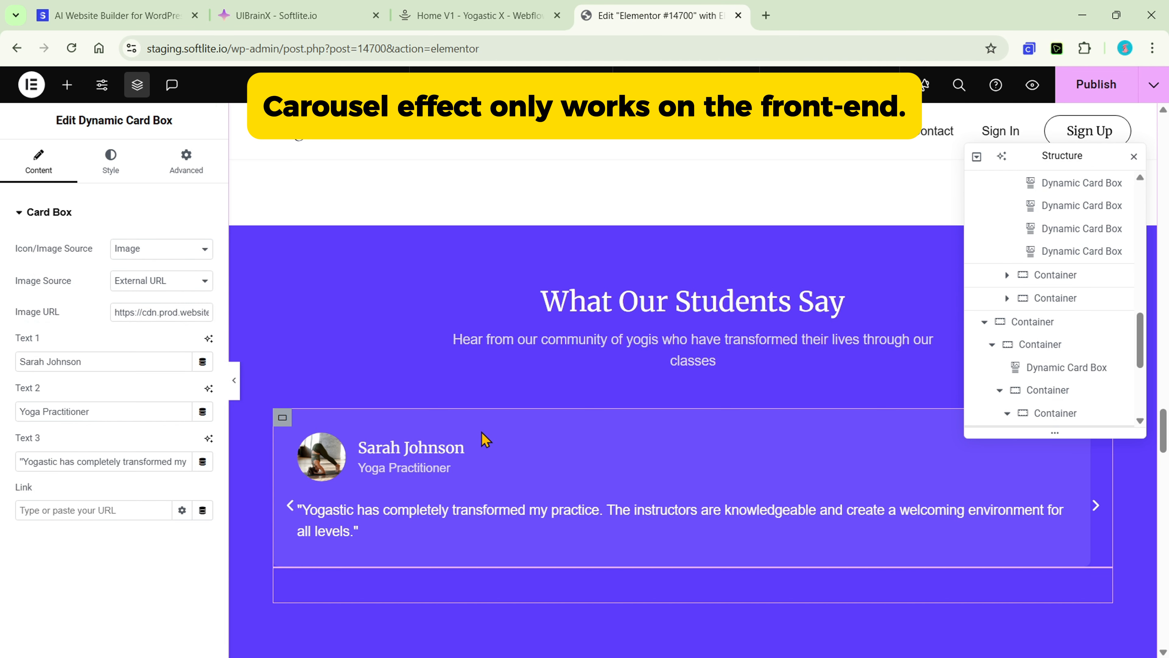
{"action": "scroll", "coordinate": [1083, 350], "scroll_direction": "down", "scroll_amount": 3}
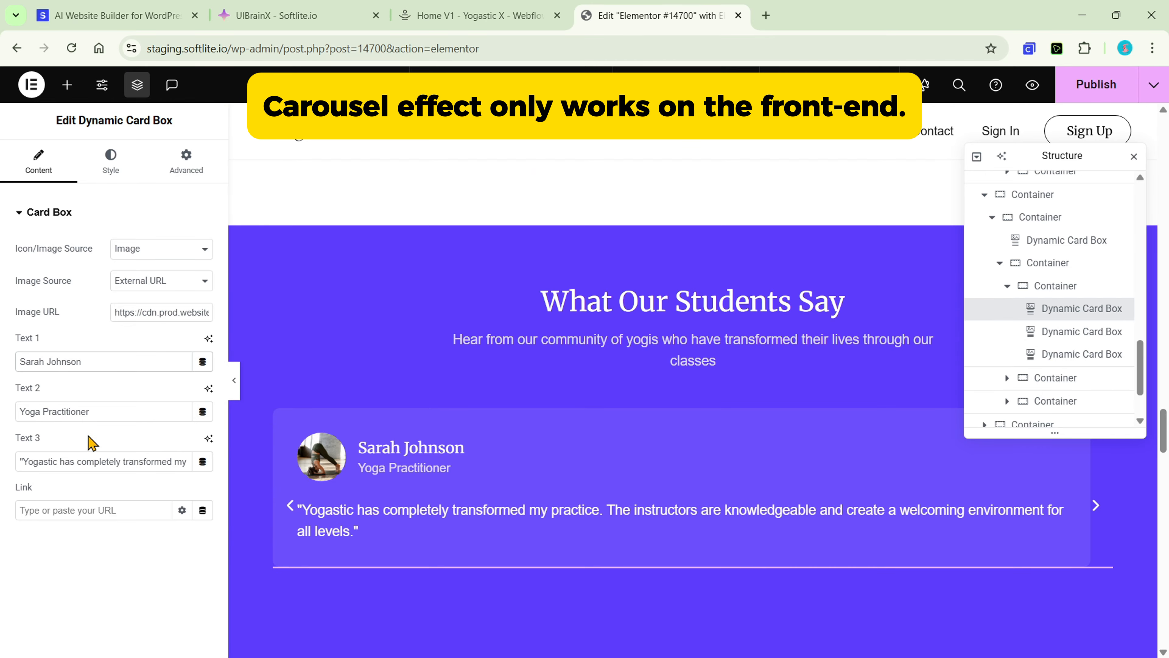
{"action": "left_click", "coordinate": [107, 460]}
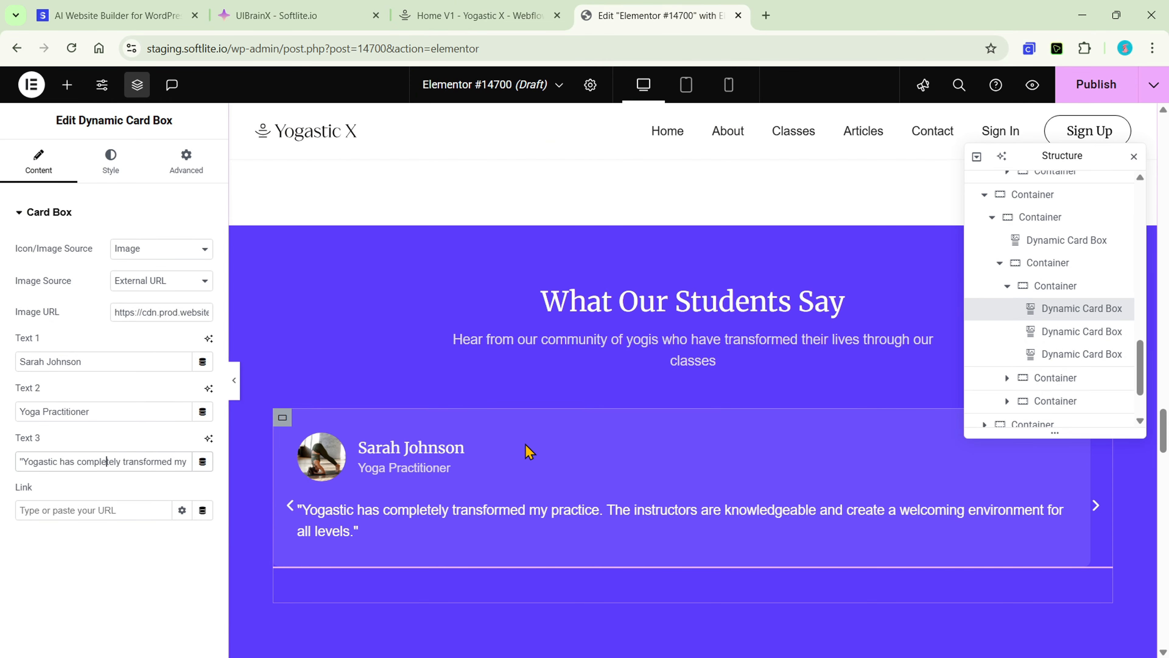
Duplicate the first image item of the Dynamic List in the Follow us on Instagram section four times.
{"action": "scroll", "coordinate": [529, 451], "scroll_direction": "down", "scroll_amount": 10}
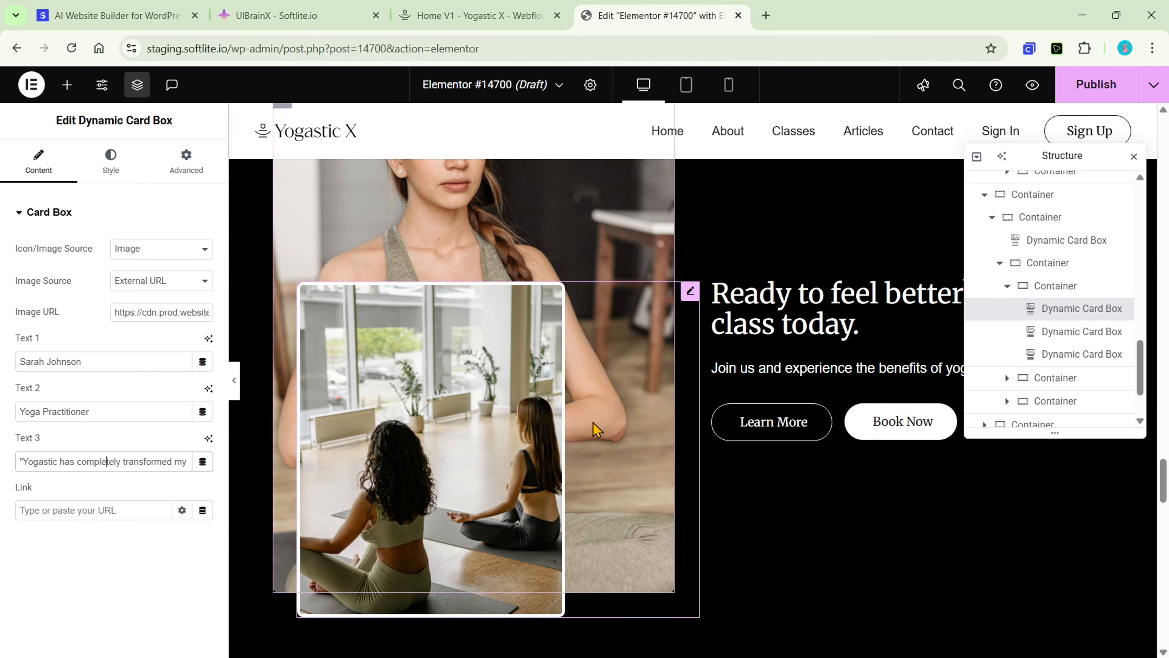
{"action": "scroll", "coordinate": [599, 428], "scroll_direction": "down", "scroll_amount": 10}
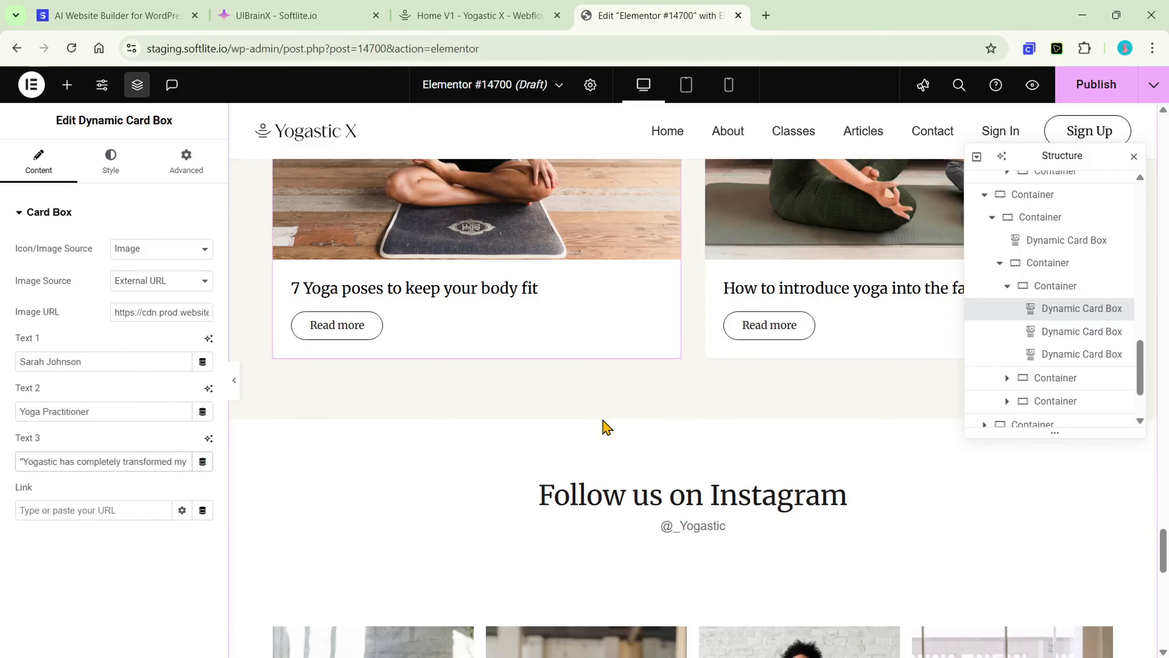
{"action": "scroll", "coordinate": [603, 428], "scroll_direction": "down", "scroll_amount": 8}
{"action": "left_click", "coordinate": [396, 375]}
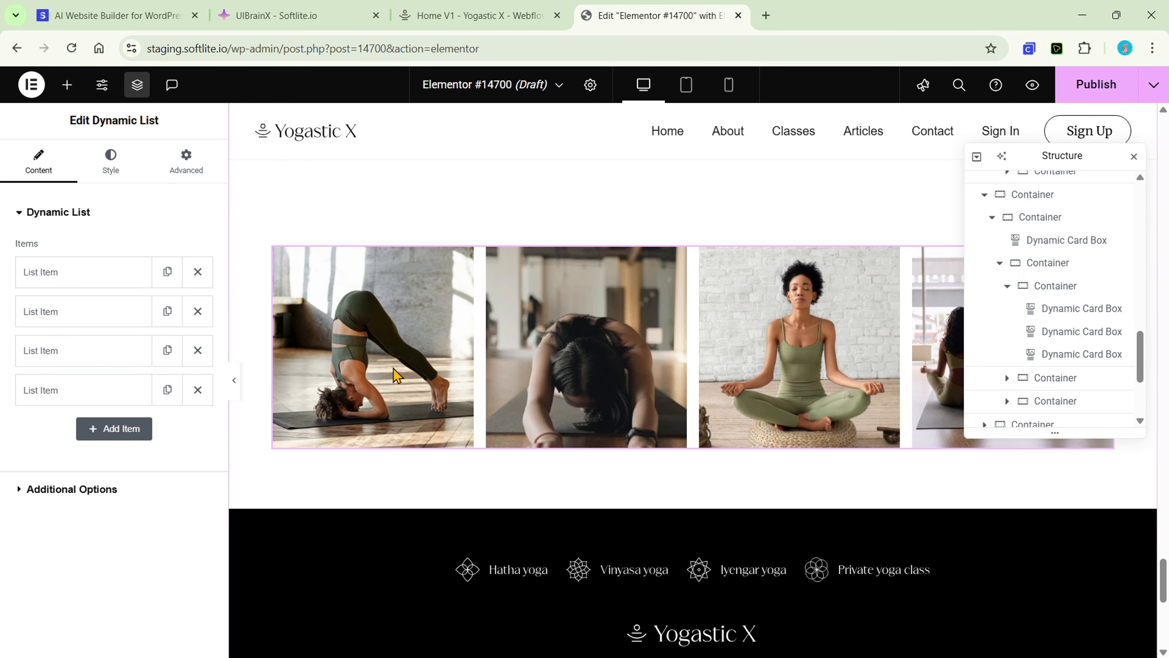
{"action": "left_click", "coordinate": [75, 276]}
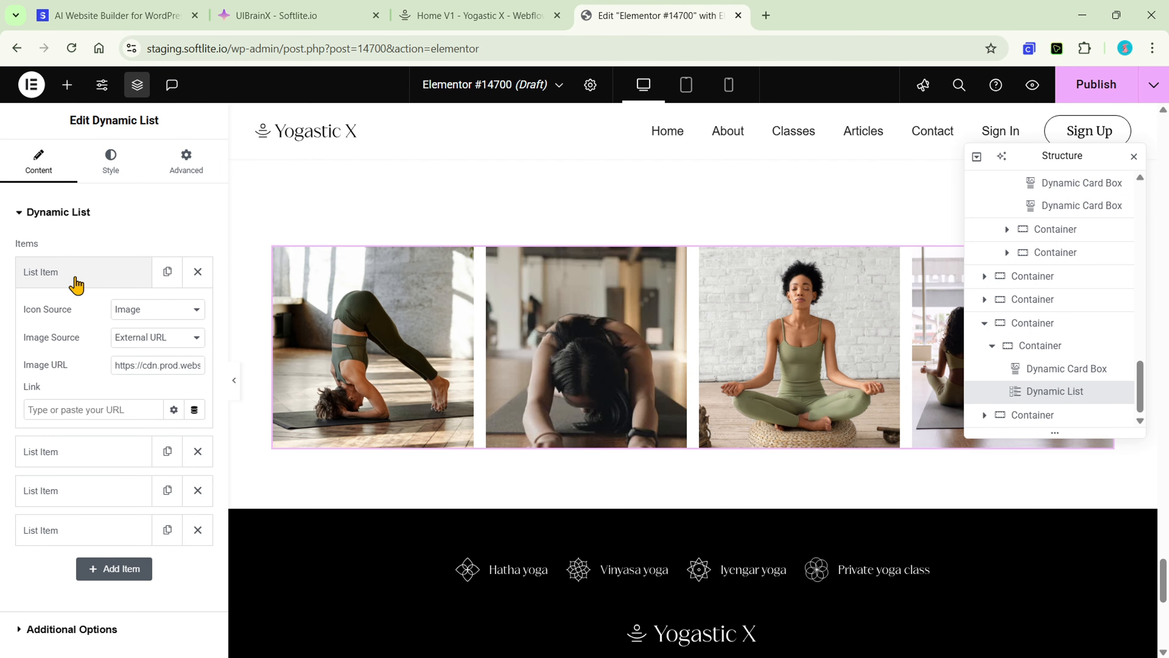
{"action": "left_click", "coordinate": [167, 272]}
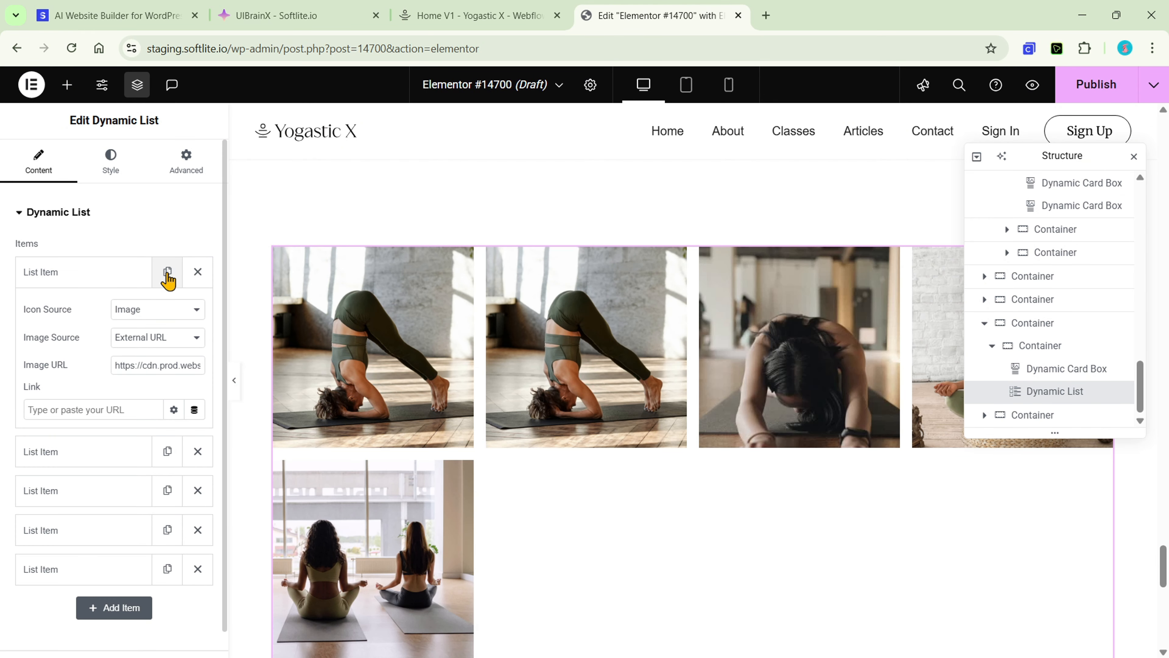
{"action": "left_click", "coordinate": [167, 273]}
{"action": "left_click", "coordinate": [167, 273]}
{"action": "left_click", "coordinate": [167, 272]}
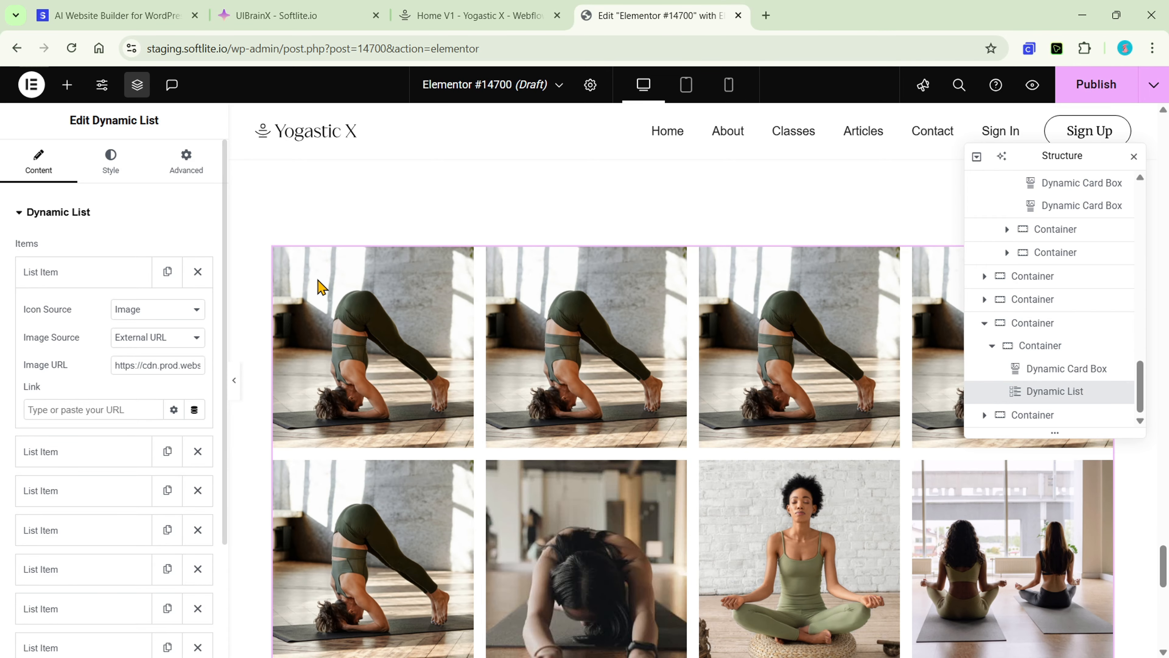
Review the black footer and inspect the list items of its Company links.
{"action": "scroll", "coordinate": [484, 328], "scroll_direction": "down", "scroll_amount": 10}
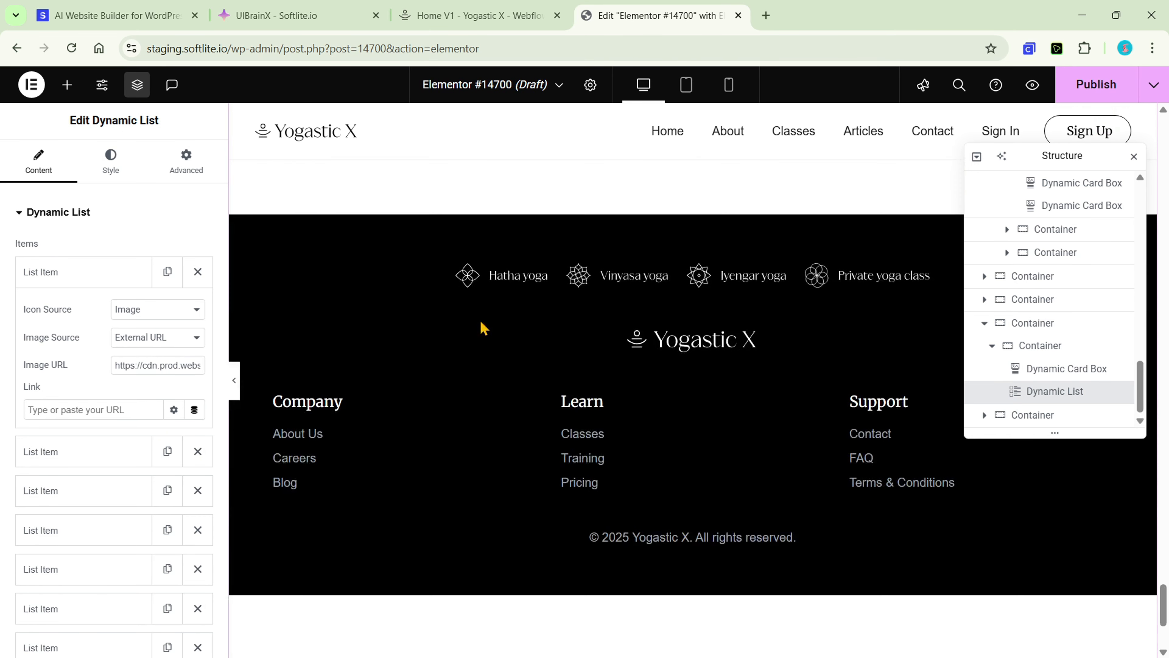
{"action": "scroll", "coordinate": [481, 327], "scroll_direction": "down", "scroll_amount": 5}
{"action": "scroll", "coordinate": [481, 326], "scroll_direction": "up", "scroll_amount": 5}
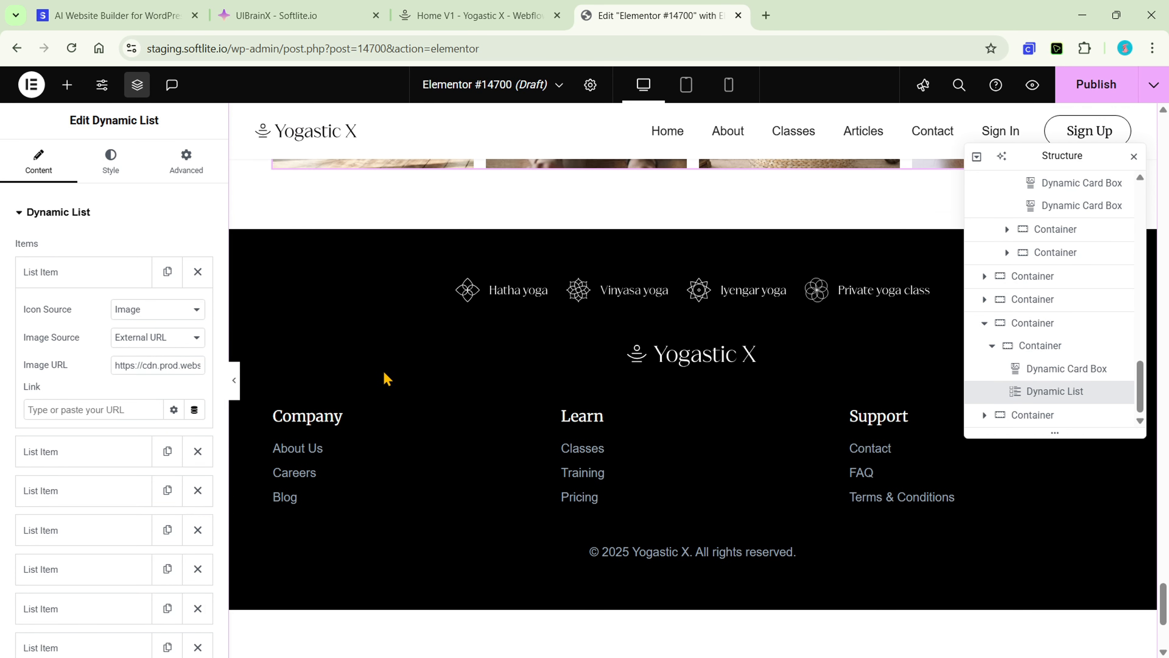
{"action": "left_click", "coordinate": [315, 470]}
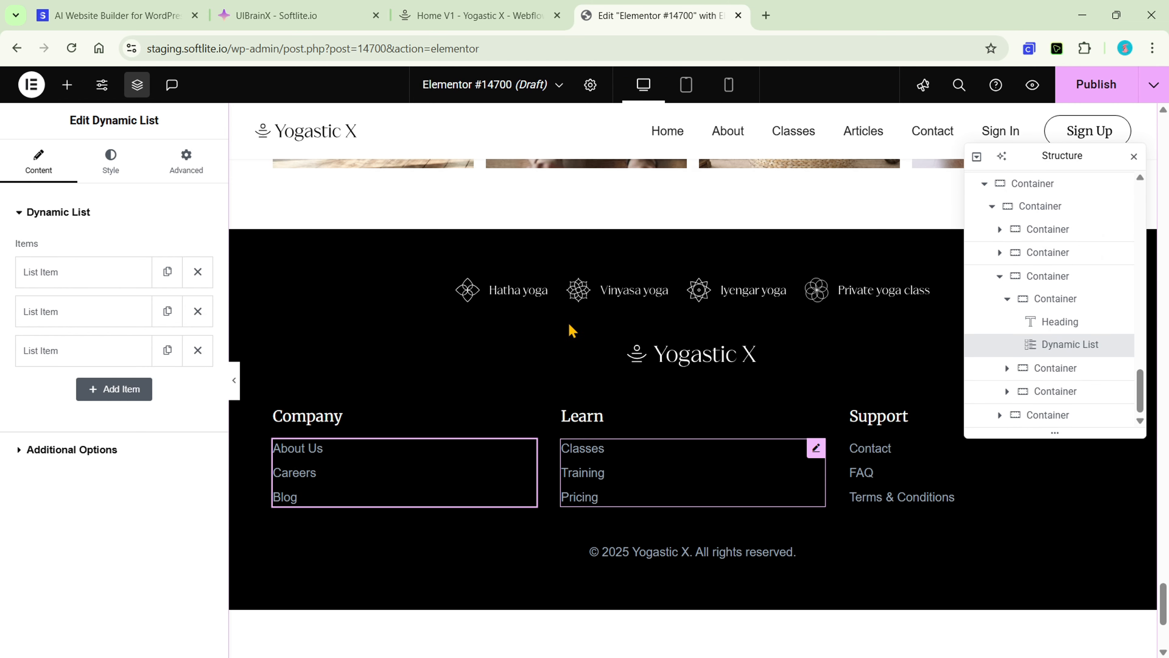
Preview the page at Tablet Portrait size and review its layout from the footer up to the hero section.
{"action": "scroll", "coordinate": [530, 272], "scroll_direction": "up", "scroll_amount": 10}
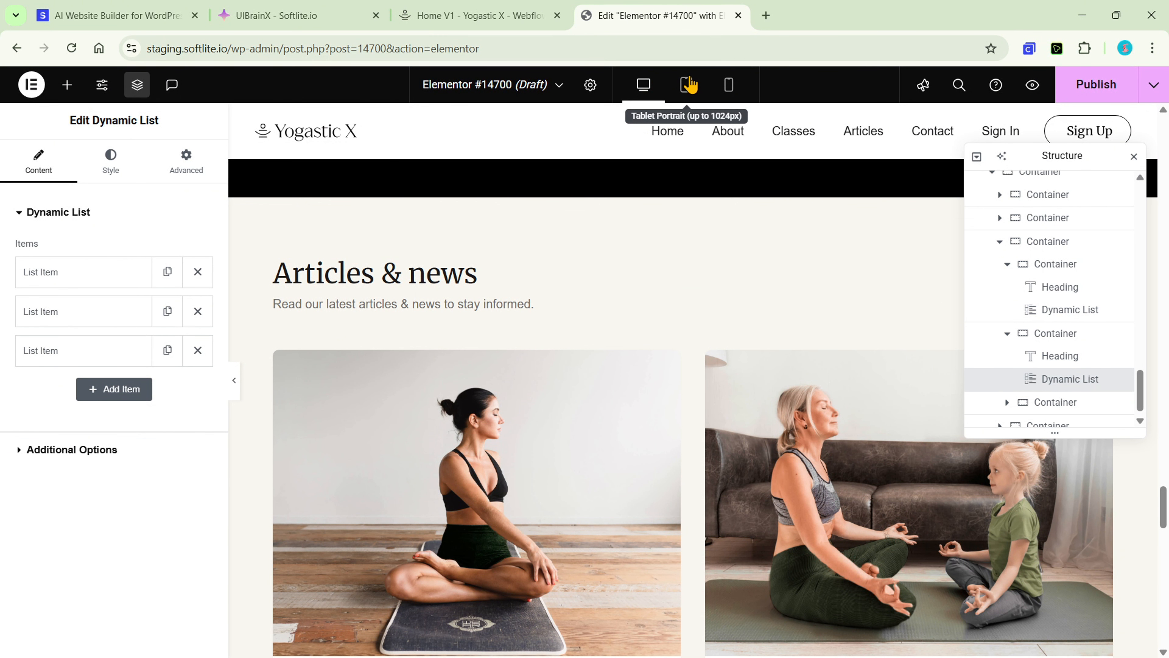
{"action": "left_click", "coordinate": [687, 87]}
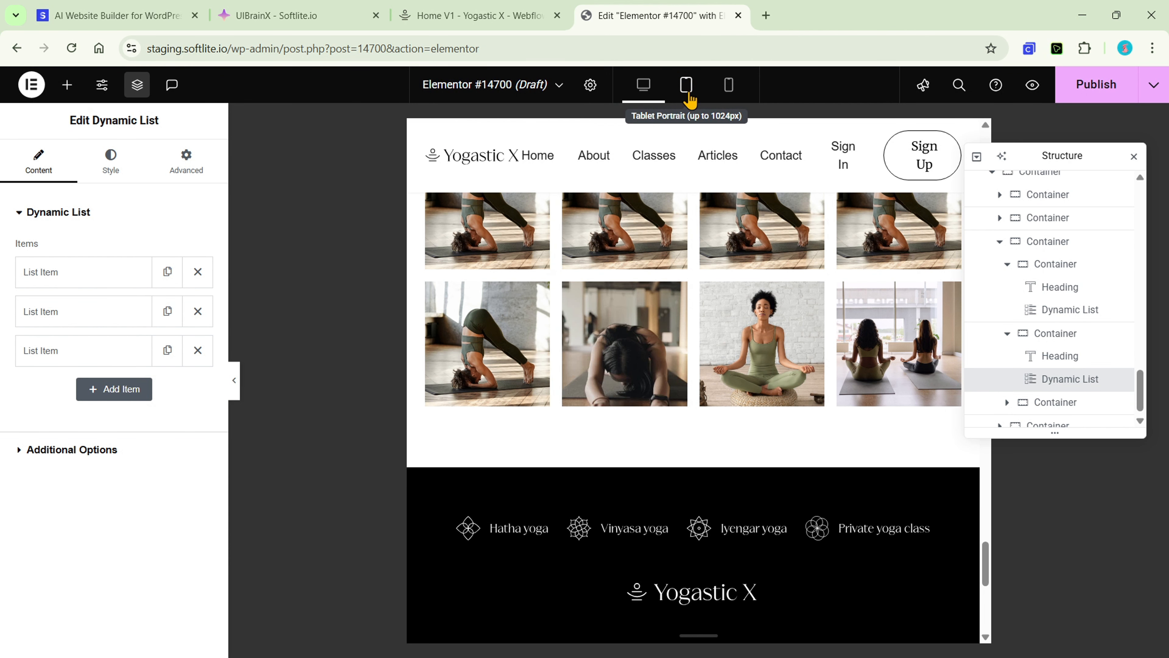
{"action": "scroll", "coordinate": [822, 285], "scroll_direction": "down", "scroll_amount": 6}
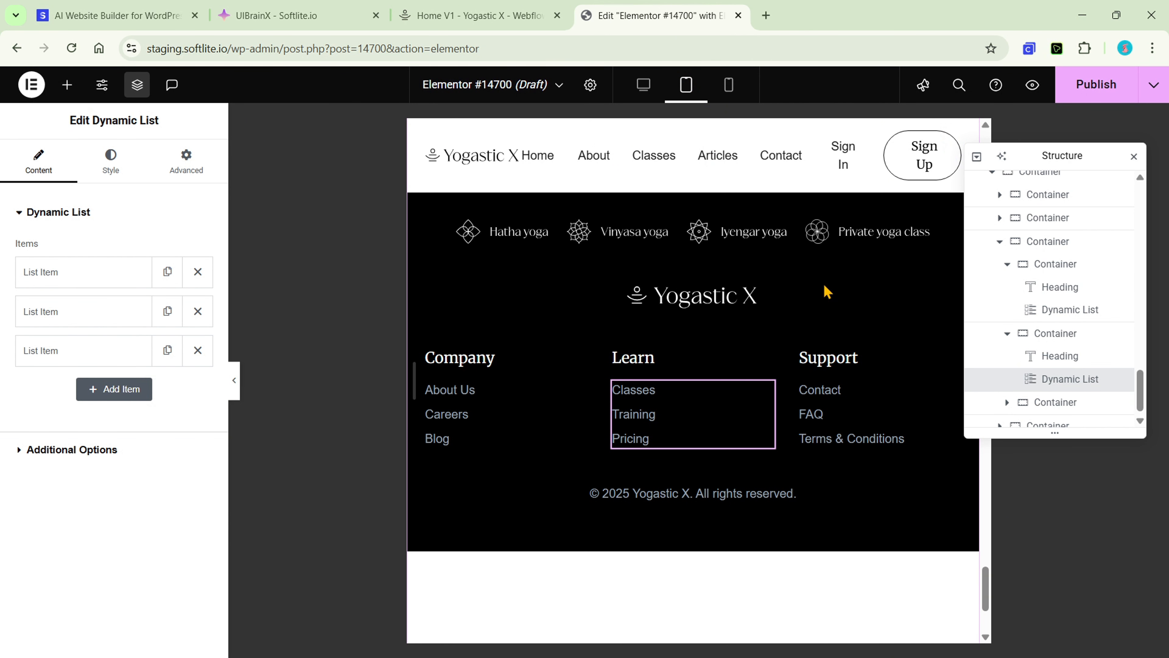
{"action": "scroll", "coordinate": [827, 291], "scroll_direction": "up", "scroll_amount": 8}
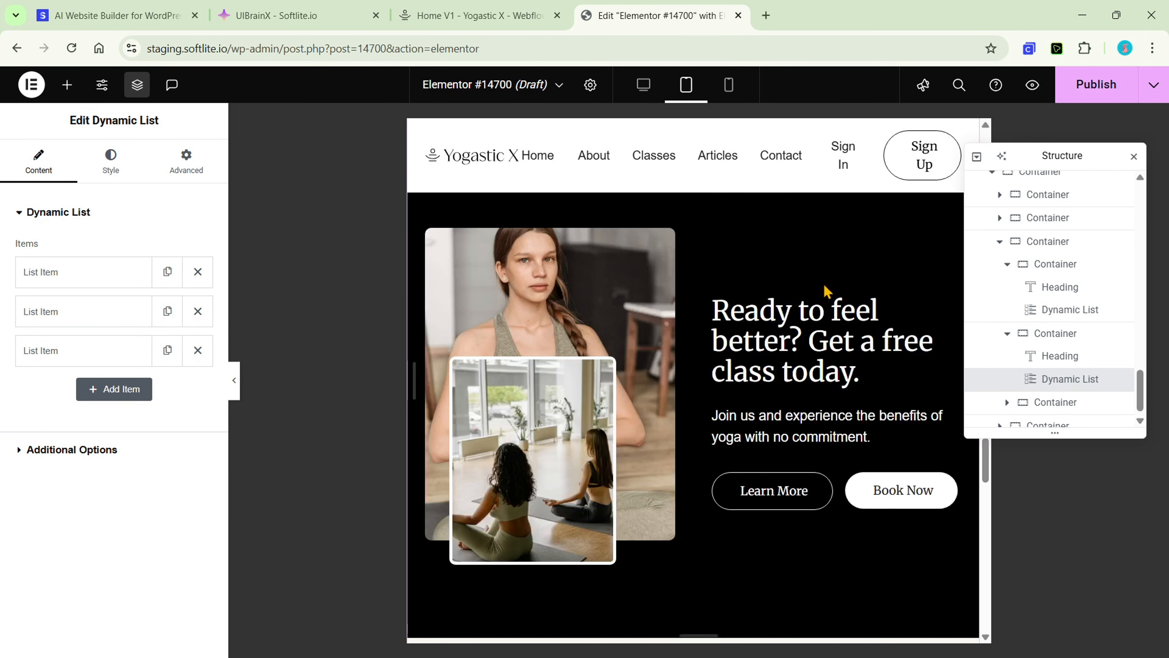
{"action": "scroll", "coordinate": [827, 291], "scroll_direction": "up", "scroll_amount": 8}
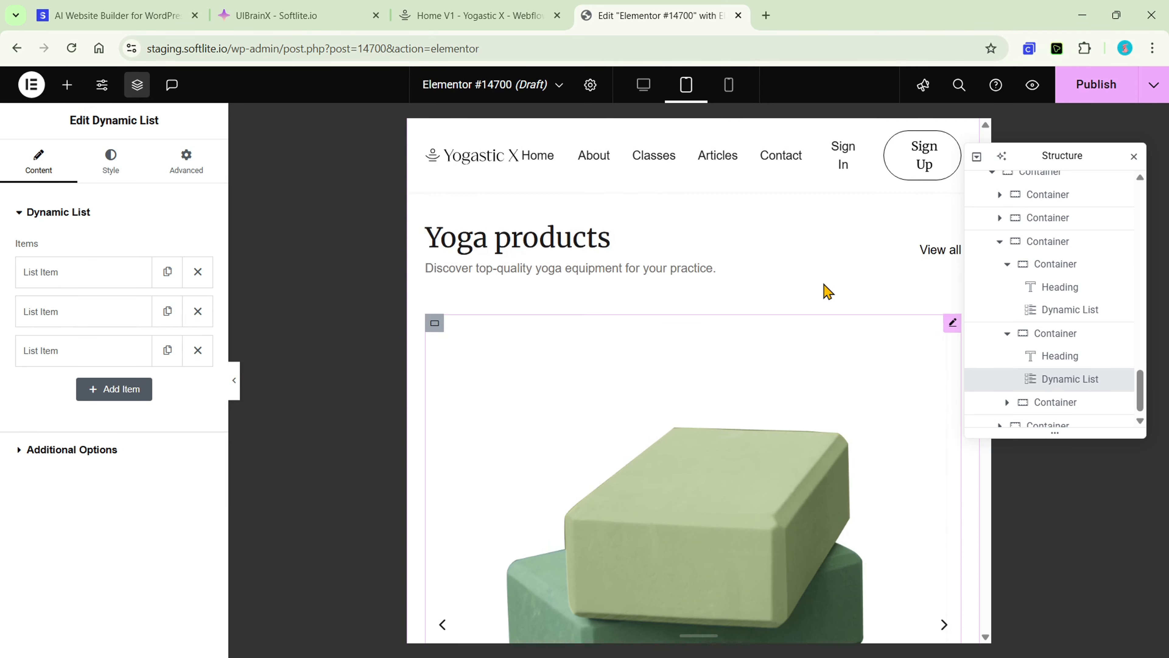
{"action": "scroll", "coordinate": [827, 291], "scroll_direction": "up", "scroll_amount": 10}
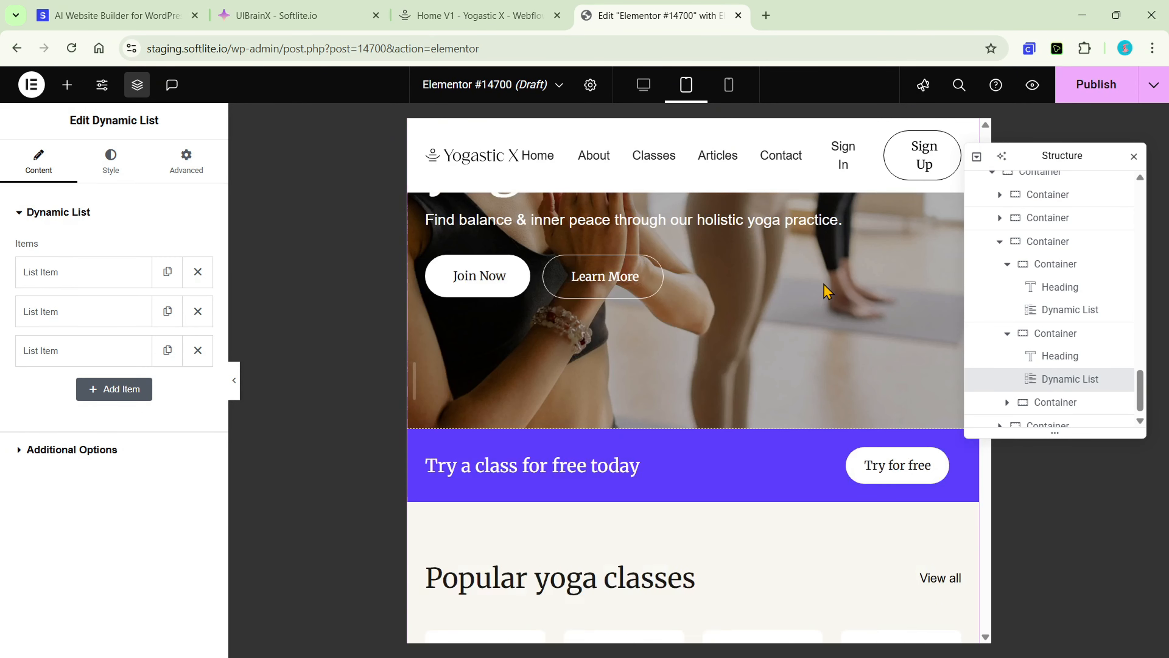
{"action": "scroll", "coordinate": [827, 291], "scroll_direction": "up", "scroll_amount": 5}
Preview the page at Mobile Portrait size and review its layout from the footer up to the hero section.
{"action": "left_click", "coordinate": [728, 85]}
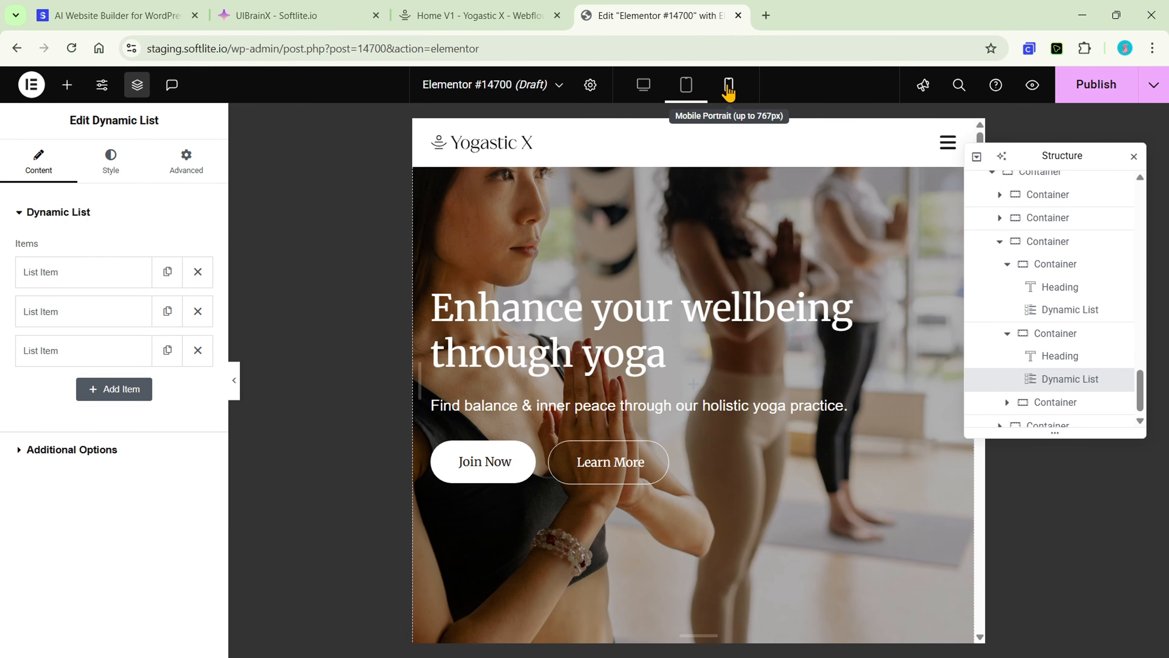
{"action": "left_click", "coordinate": [728, 86]}
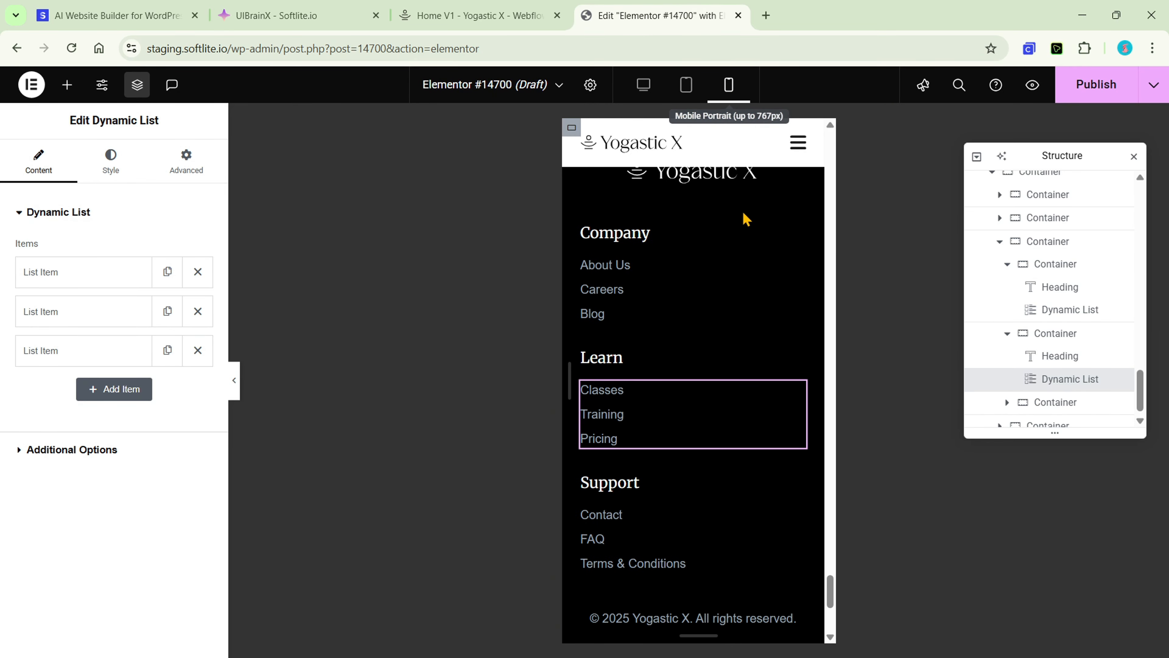
{"action": "scroll", "coordinate": [790, 302], "scroll_direction": "up", "scroll_amount": 10}
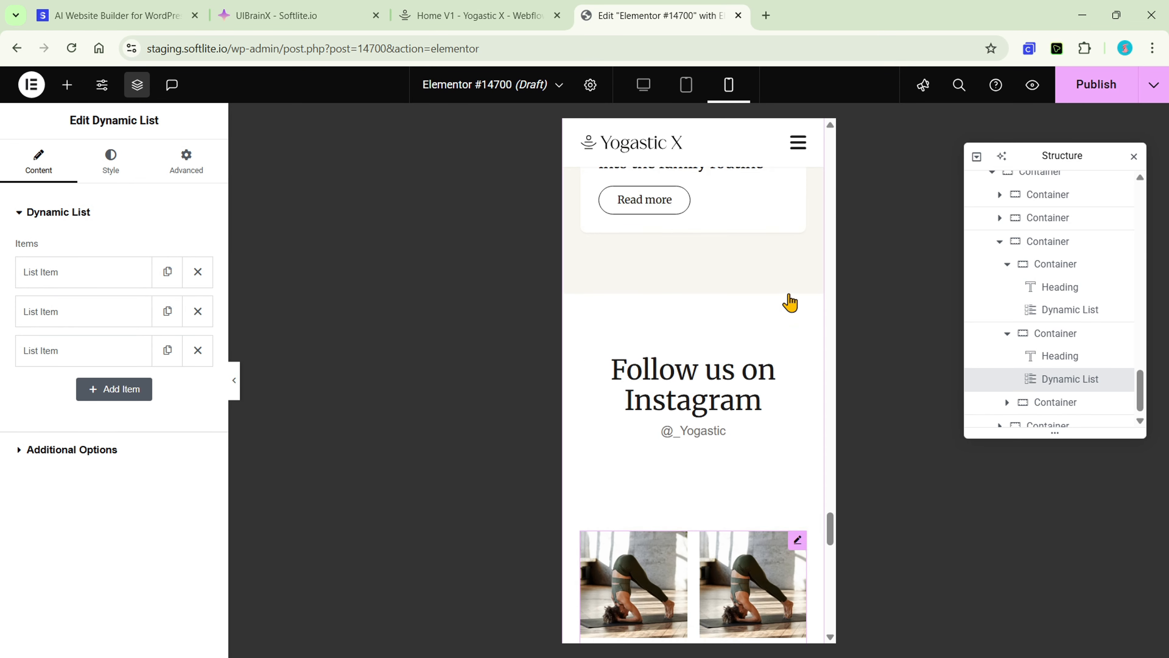
{"action": "scroll", "coordinate": [789, 302], "scroll_direction": "up", "scroll_amount": 15}
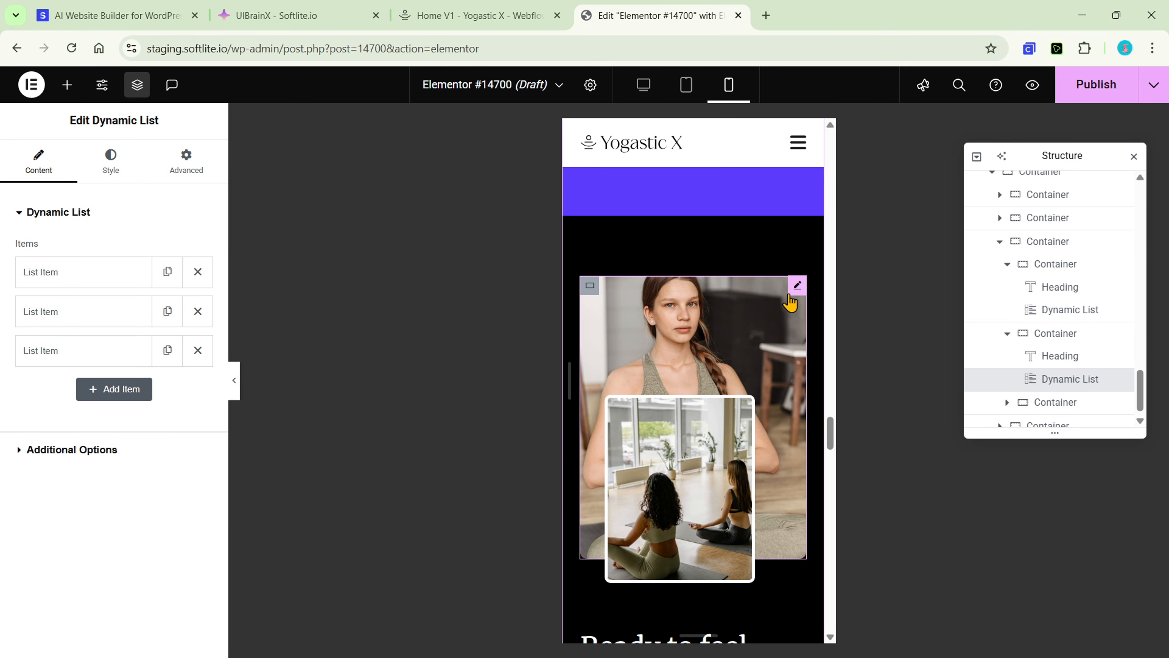
{"action": "scroll", "coordinate": [789, 302], "scroll_direction": "up", "scroll_amount": 15}
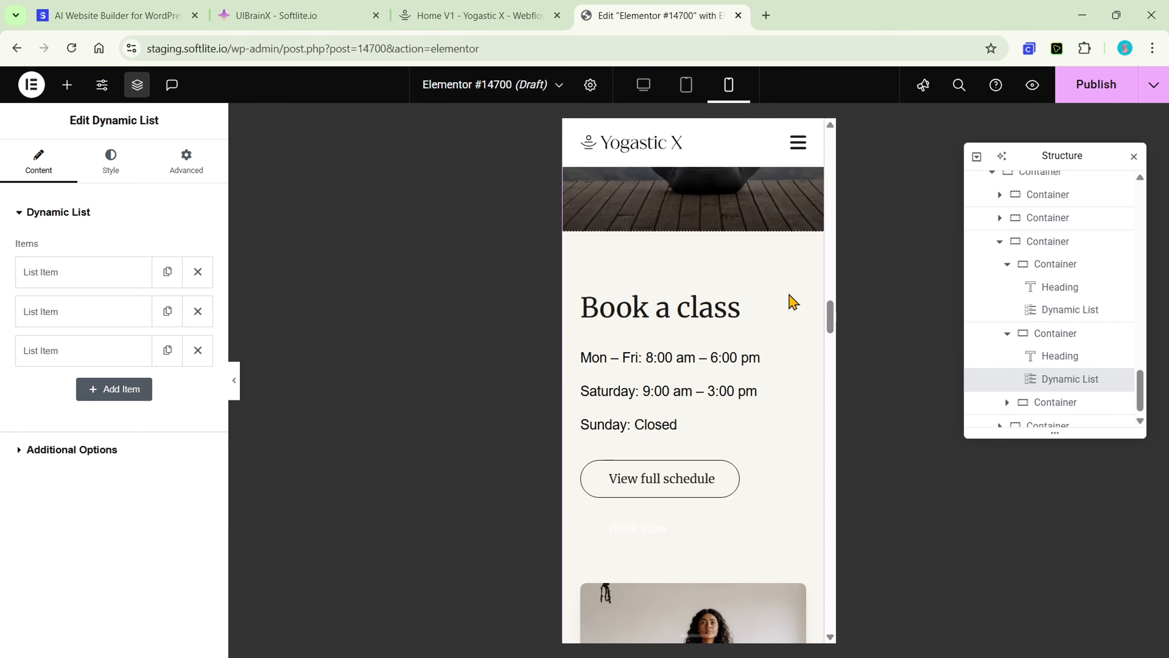
{"action": "scroll", "coordinate": [790, 302], "scroll_direction": "up", "scroll_amount": 15}
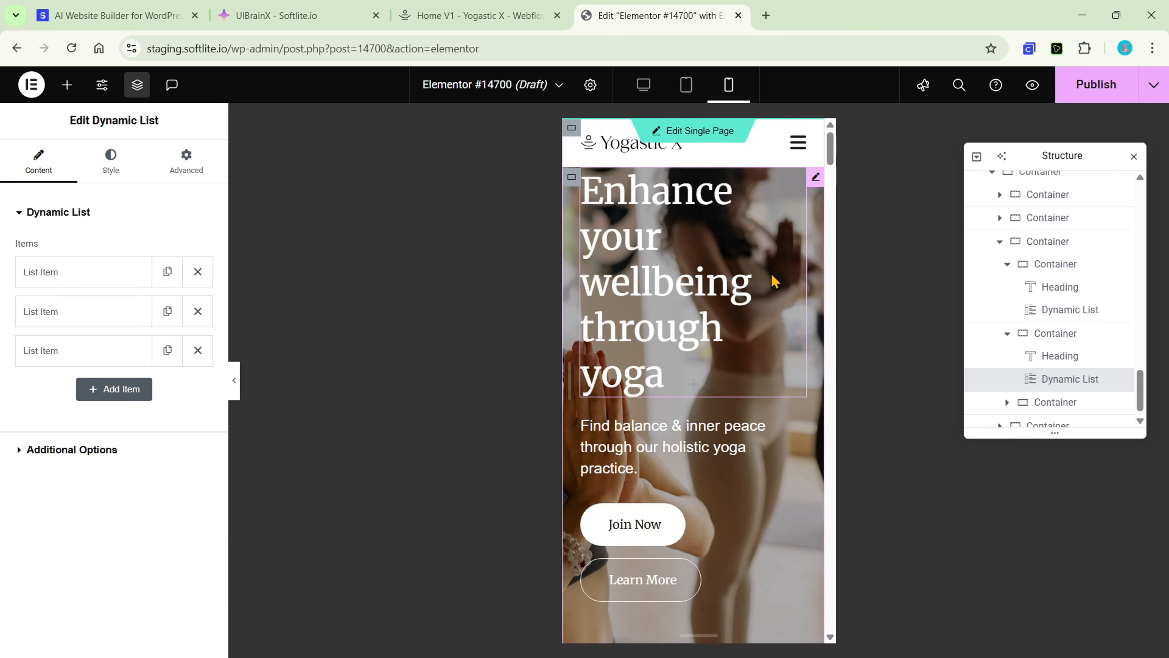
Return to the desktop preview and publish the page.
{"action": "left_click", "coordinate": [644, 85]}
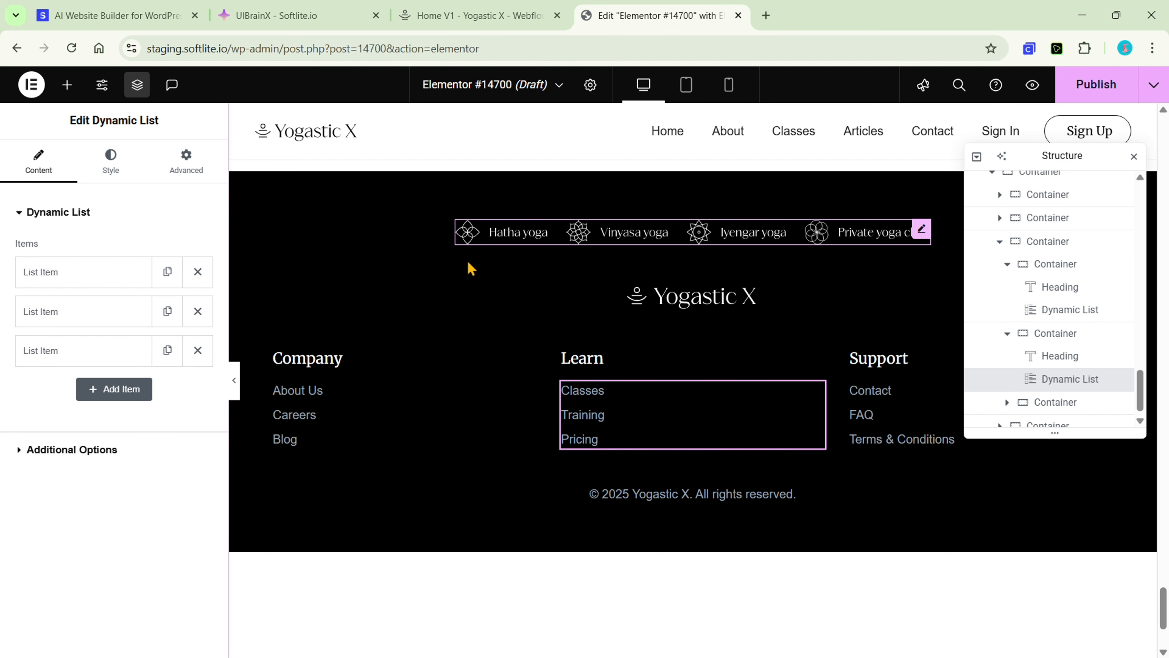
{"action": "scroll", "coordinate": [469, 274], "scroll_direction": "up", "scroll_amount": 15}
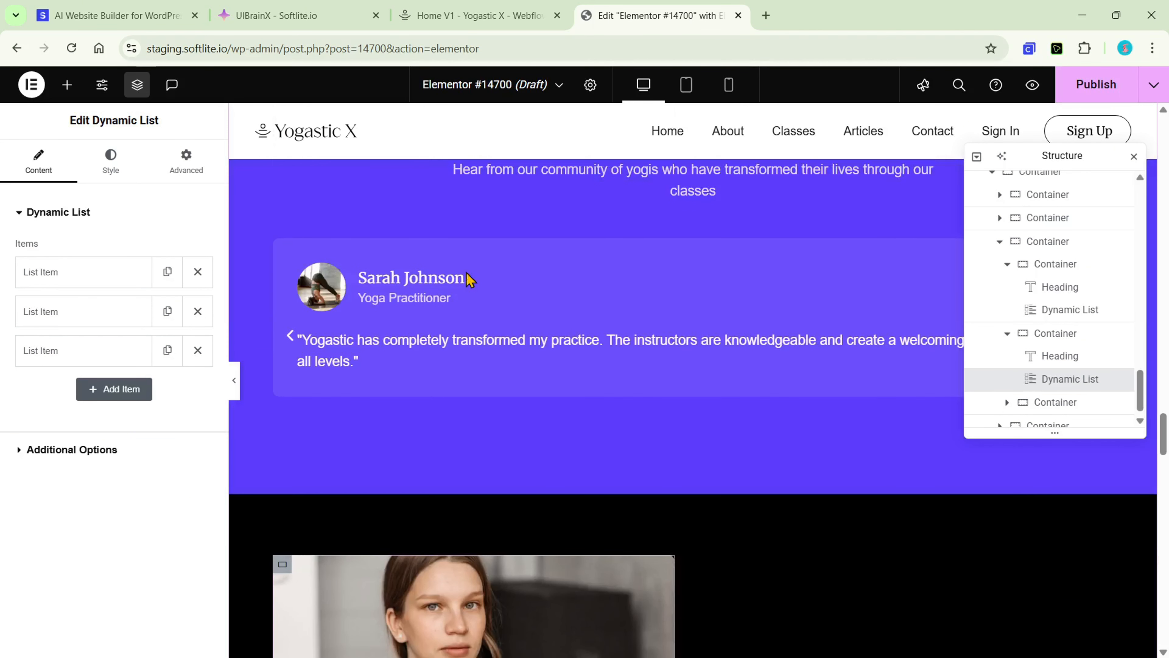
{"action": "scroll", "coordinate": [469, 276], "scroll_direction": "up", "scroll_amount": 15}
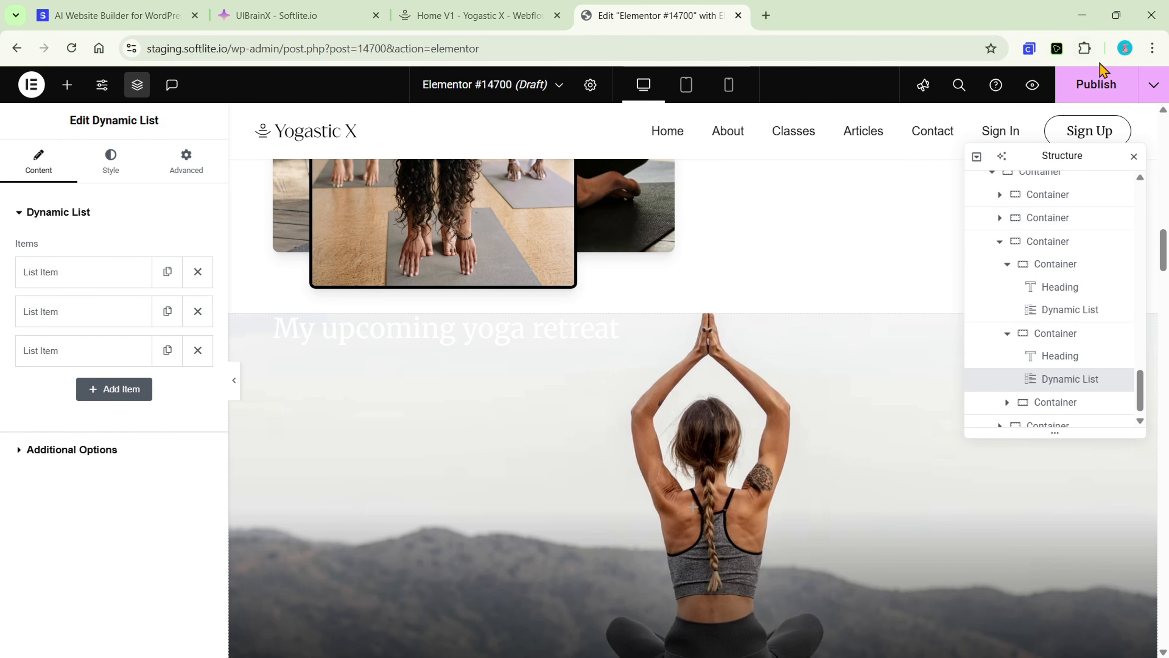
{"action": "left_click", "coordinate": [1103, 92]}
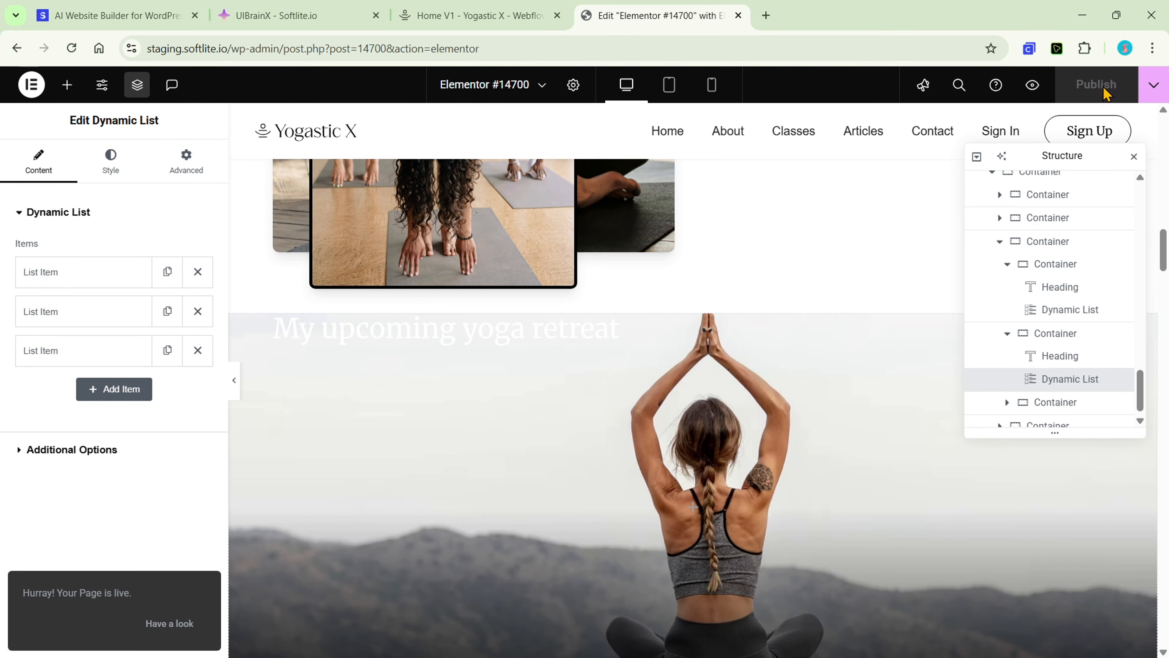
Open the published page on the front end and review its sections from the hero down to Book a class.
{"action": "left_click", "coordinate": [1151, 92]}
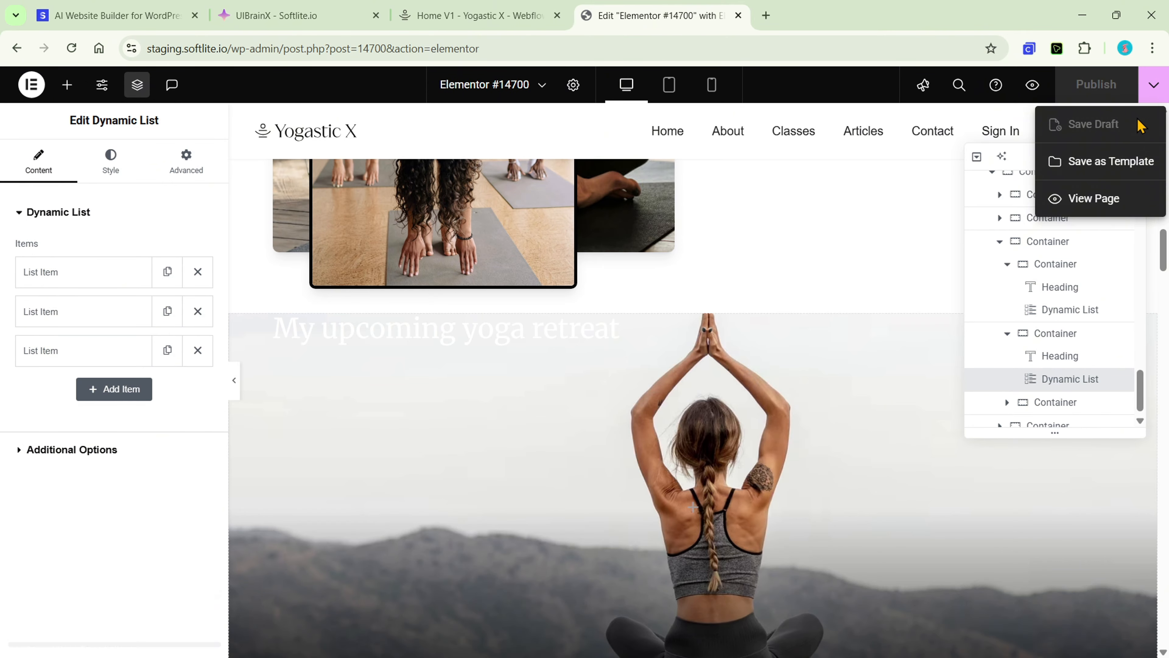
{"action": "left_click", "coordinate": [1113, 215]}
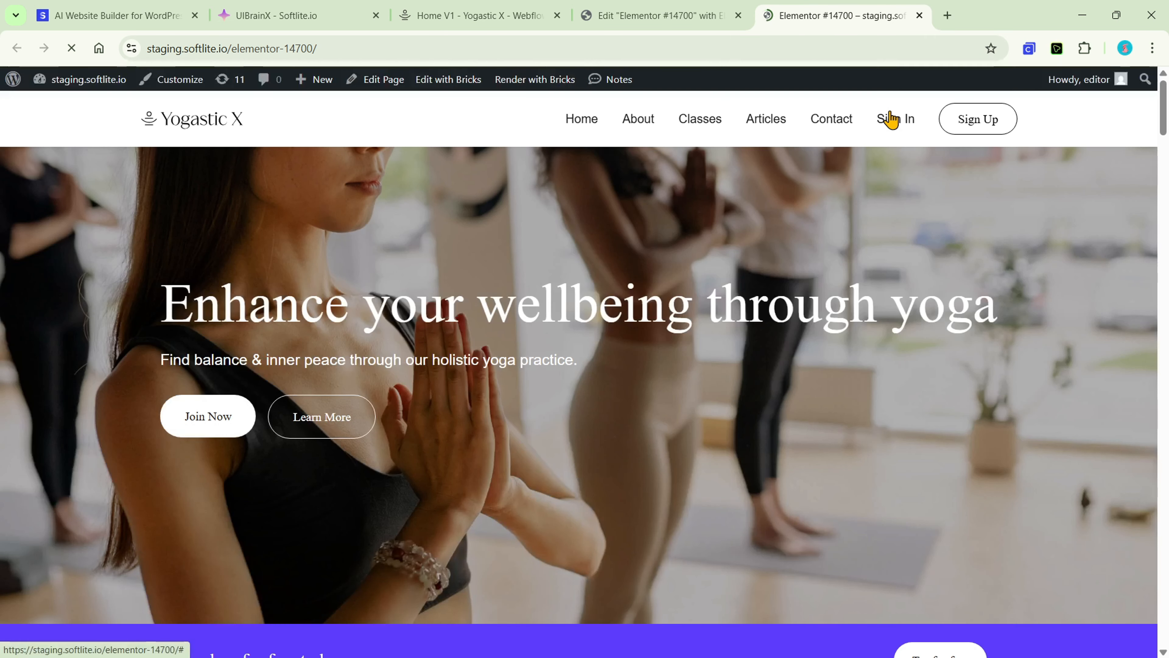
{"action": "scroll", "coordinate": [837, 210], "scroll_direction": "down", "scroll_amount": 5}
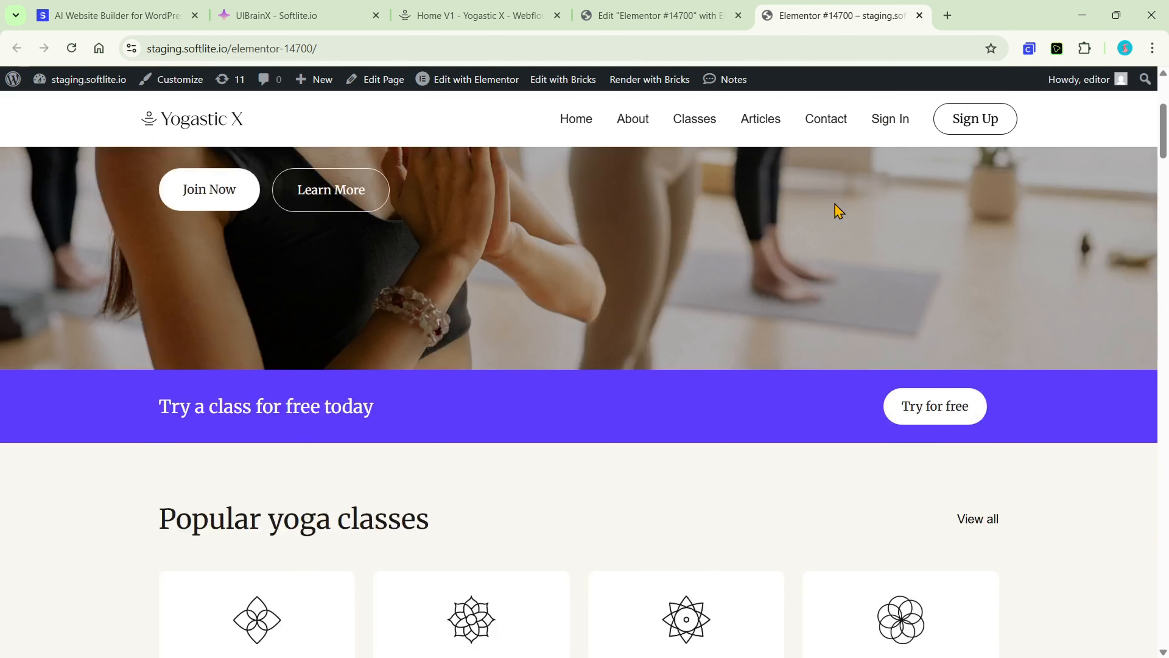
{"action": "scroll", "coordinate": [736, 156], "scroll_direction": "down", "scroll_amount": 4}
{"action": "scroll", "coordinate": [710, 203], "scroll_direction": "down", "scroll_amount": 10}
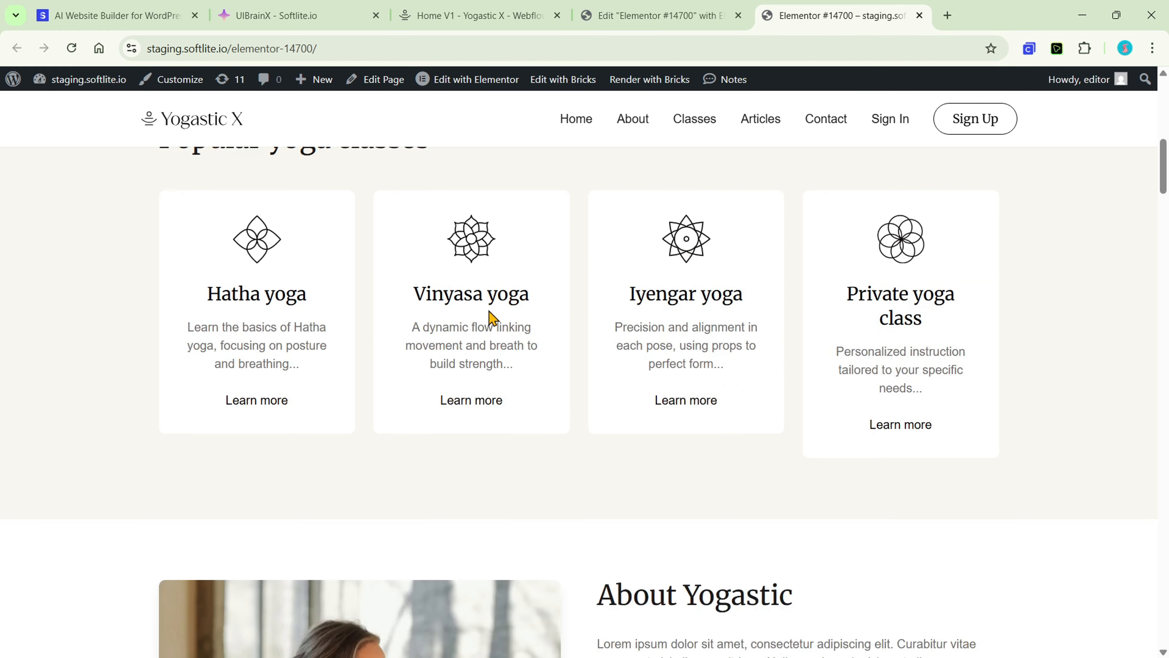
{"action": "scroll", "coordinate": [762, 339], "scroll_direction": "down", "scroll_amount": 10}
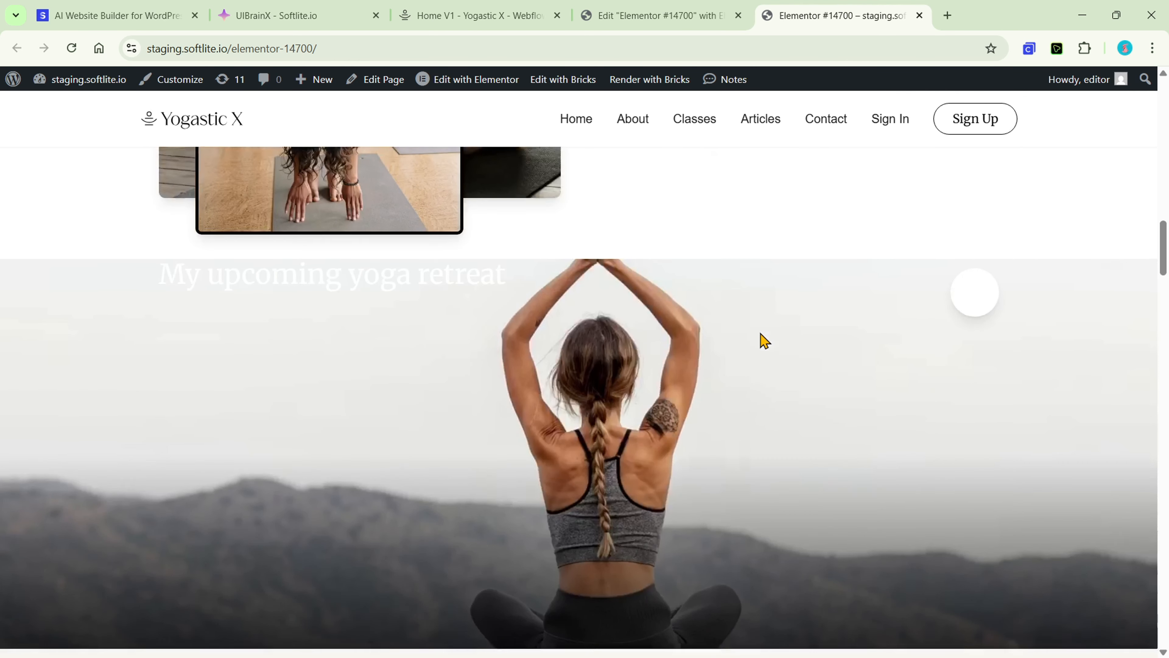
{"action": "scroll", "coordinate": [764, 341], "scroll_direction": "down", "scroll_amount": 4}
{"action": "scroll", "coordinate": [764, 341], "scroll_direction": "down", "scroll_amount": 12}
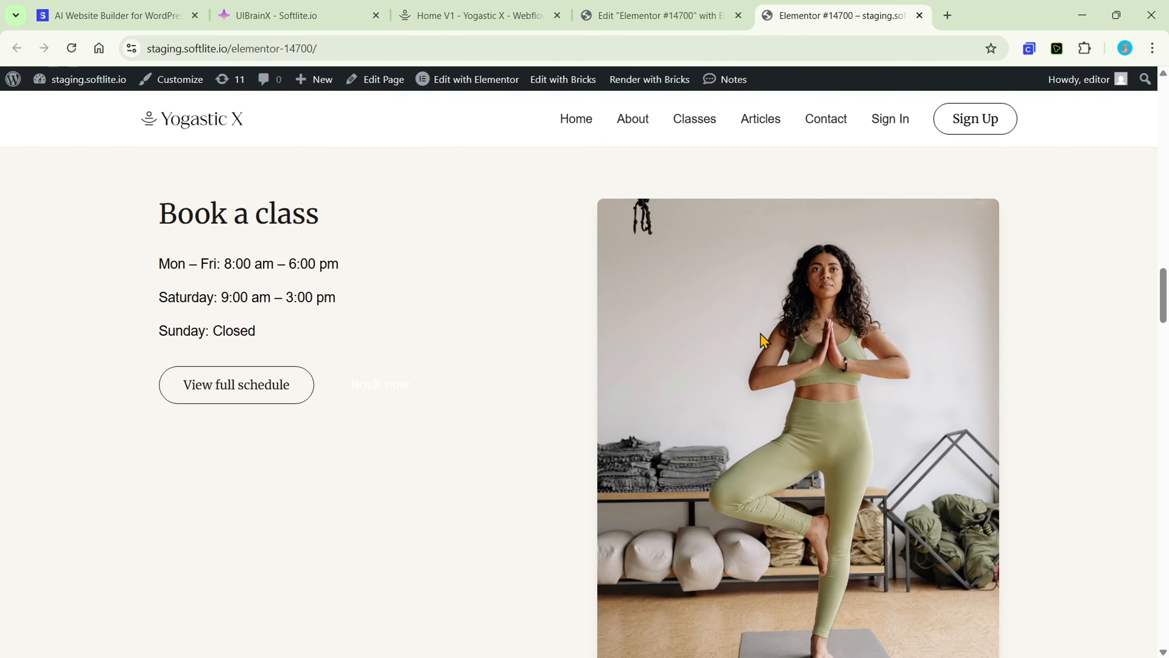
Test the Yoga products carousel on the published page by cycling through the products forward and back.
{"action": "scroll", "coordinate": [765, 340], "scroll_direction": "down", "scroll_amount": 2}
{"action": "scroll", "coordinate": [764, 336], "scroll_direction": "up", "scroll_amount": 2}
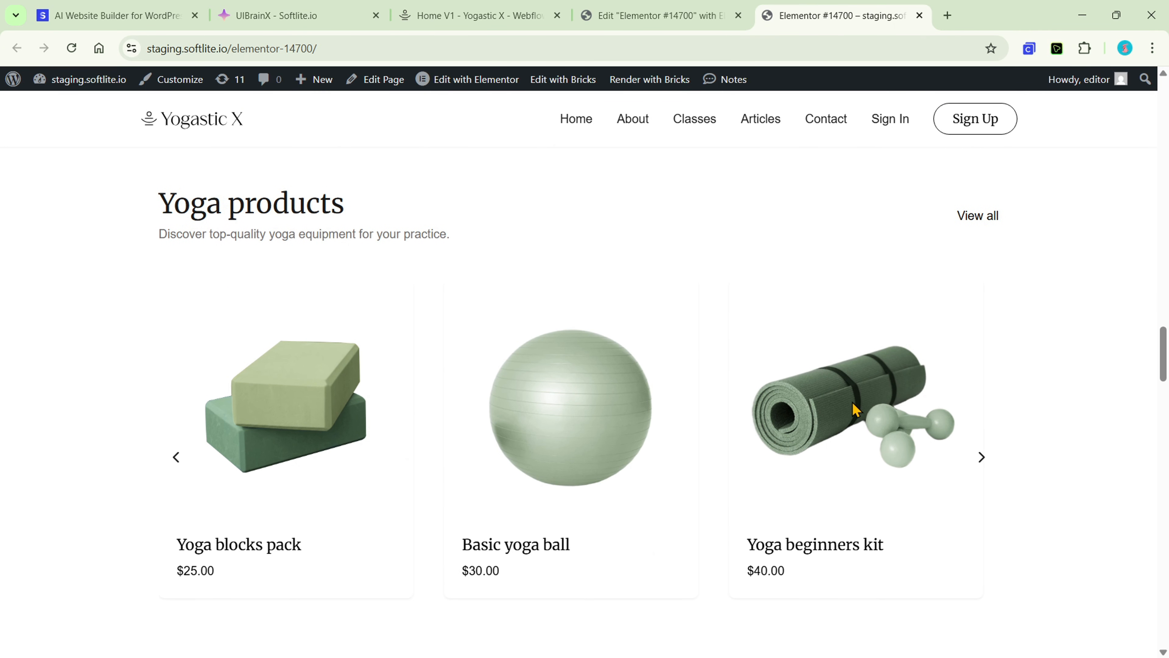
{"action": "left_click", "coordinate": [981, 467]}
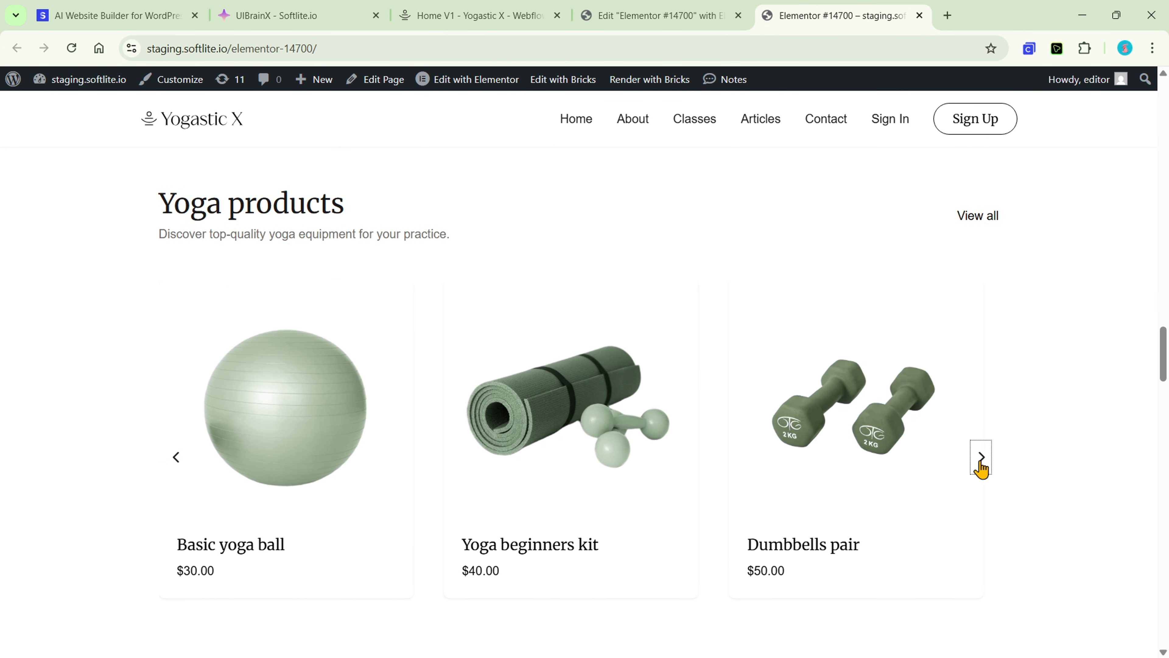
{"action": "left_click", "coordinate": [980, 463]}
{"action": "left_click", "coordinate": [979, 463]}
{"action": "left_click", "coordinate": [979, 463]}
{"action": "left_click", "coordinate": [176, 462]}
{"action": "left_click", "coordinate": [175, 462]}
{"action": "left_click", "coordinate": [176, 462]}
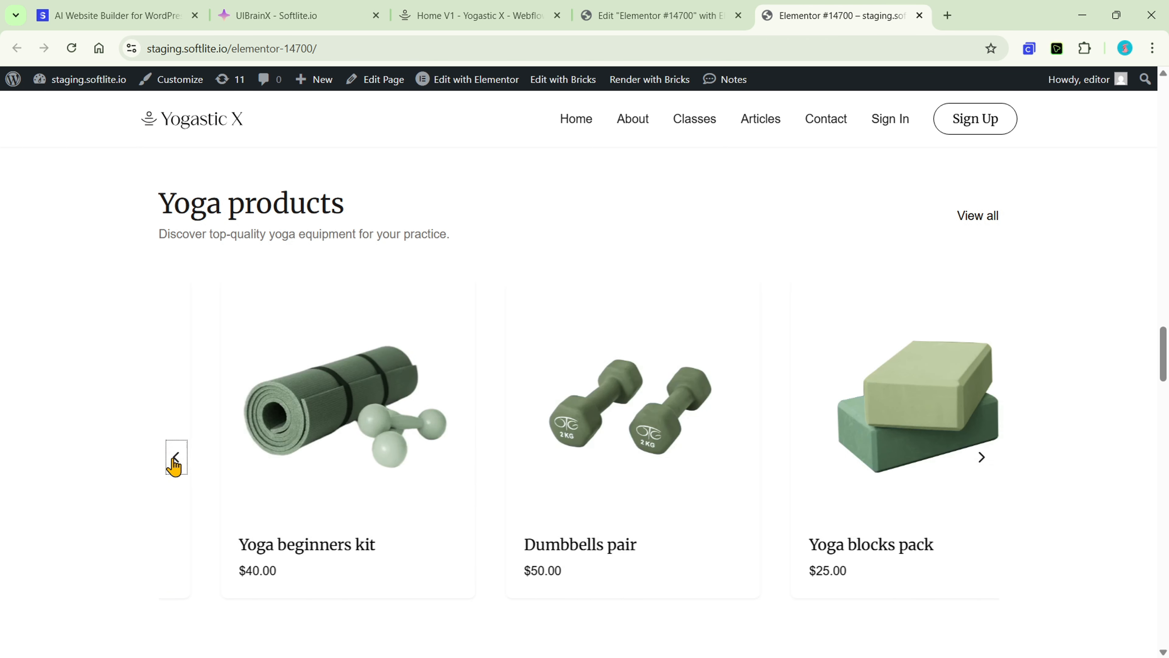
{"action": "left_click", "coordinate": [175, 462]}
Test the testimonials carousel backward and review the remaining sections down to Follow us on Instagram.
{"action": "scroll", "coordinate": [276, 454], "scroll_direction": "down", "scroll_amount": 6}
{"action": "scroll", "coordinate": [276, 453], "scroll_direction": "down", "scroll_amount": 5}
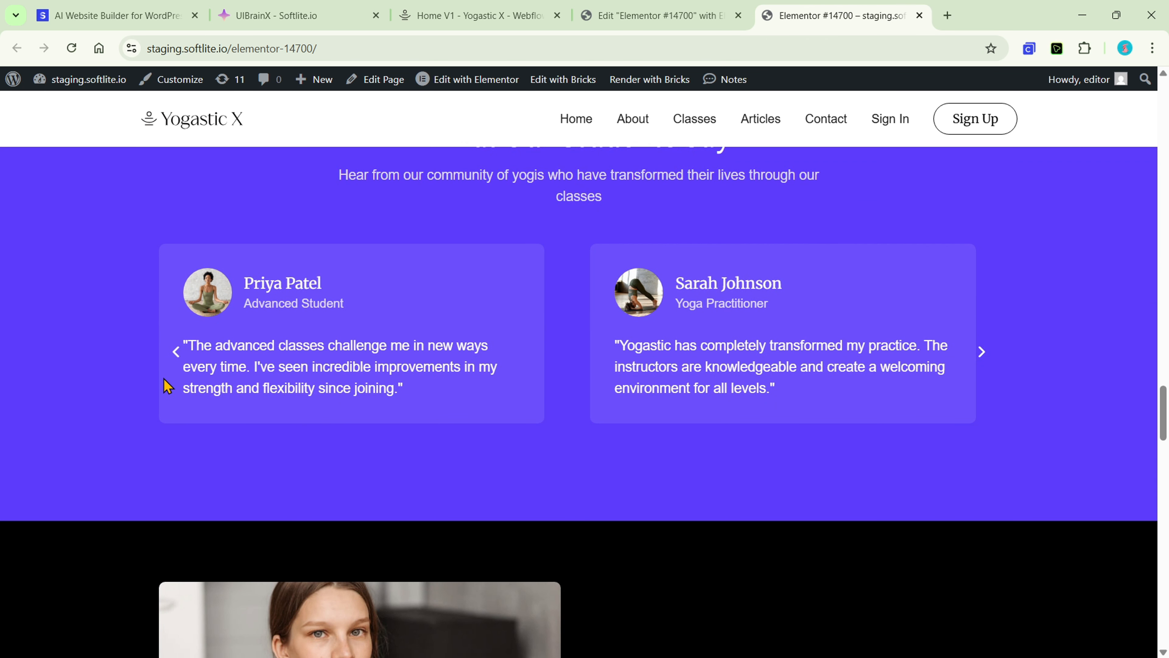
{"action": "left_click", "coordinate": [180, 352]}
{"action": "left_click", "coordinate": [180, 353]}
{"action": "left_click", "coordinate": [180, 353]}
{"action": "scroll", "coordinate": [198, 350], "scroll_direction": "down", "scroll_amount": 5}
{"action": "scroll", "coordinate": [495, 400], "scroll_direction": "down", "scroll_amount": 20}
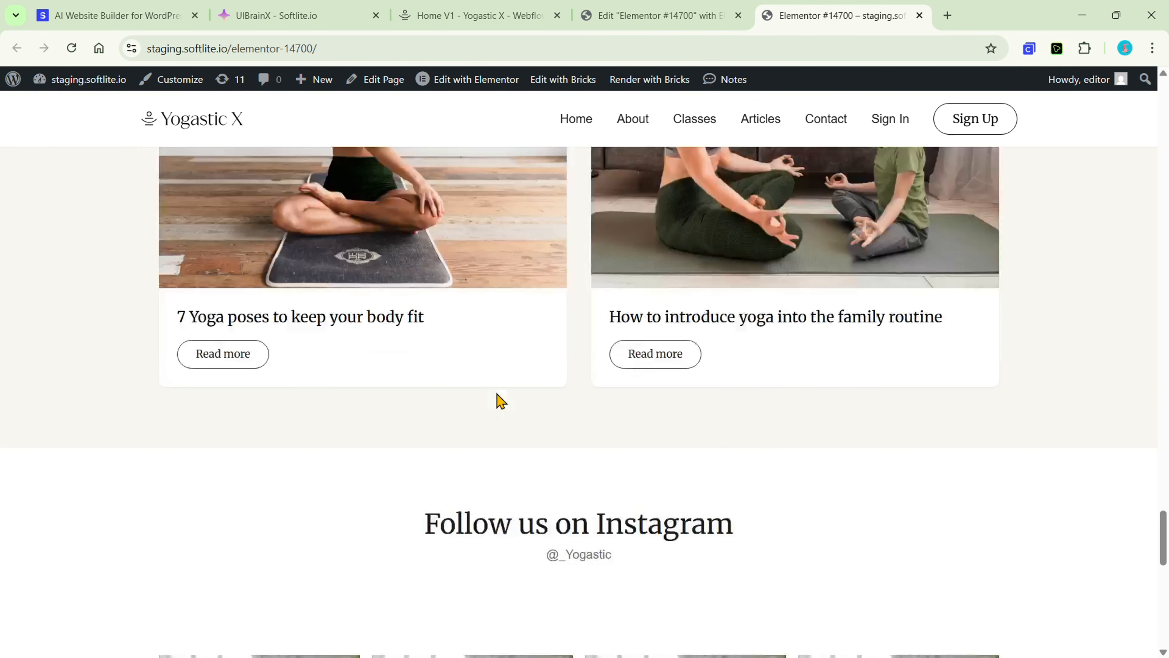
{"action": "scroll", "coordinate": [499, 400], "scroll_direction": "down", "scroll_amount": 6}
Review the original Webflow Home V1 page up to its hero, and bring the published page back to its hero section.
{"action": "left_click", "coordinate": [480, 17]}
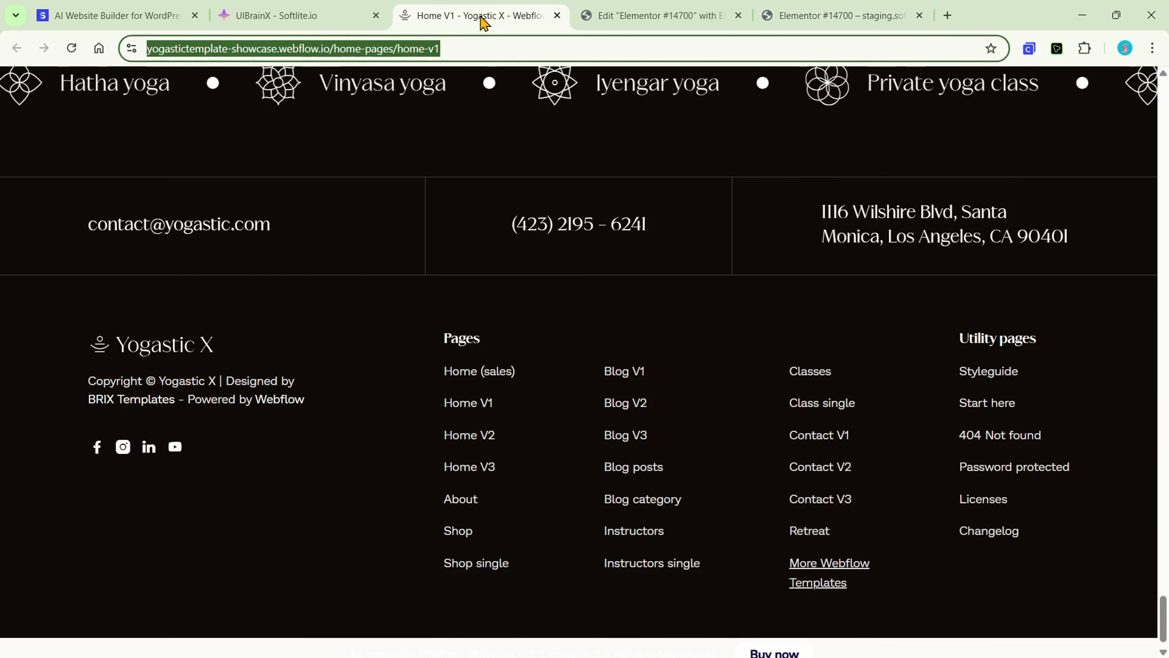
{"action": "scroll", "coordinate": [1041, 436], "scroll_direction": "up", "scroll_amount": 20}
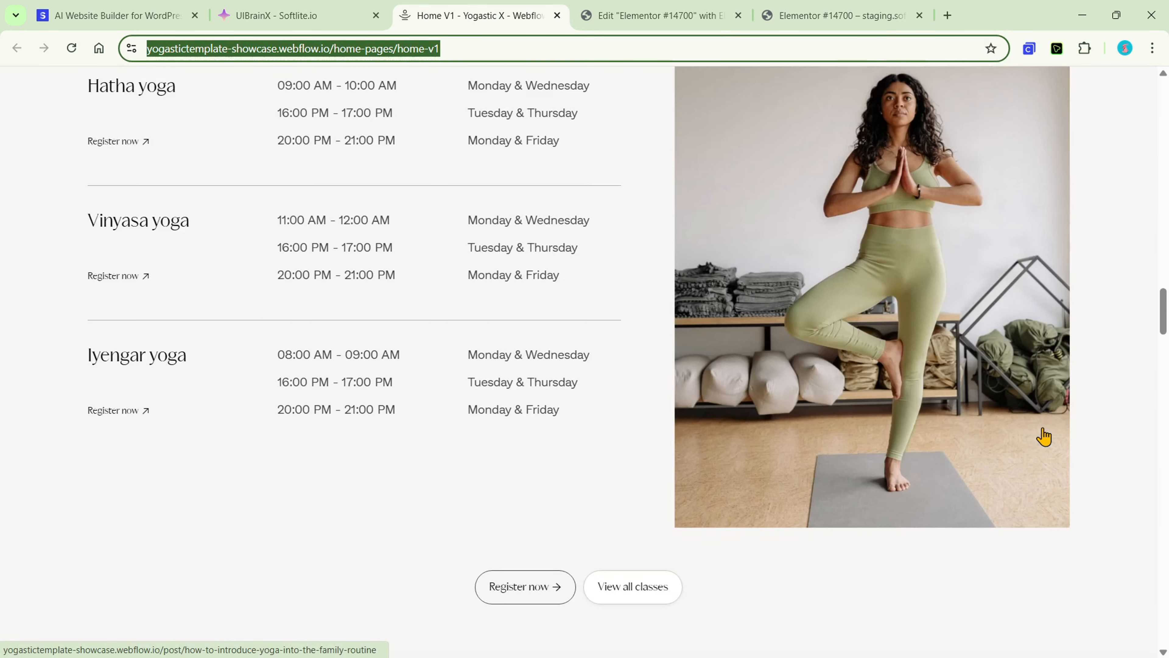
{"action": "scroll", "coordinate": [1043, 436], "scroll_direction": "up", "scroll_amount": 10}
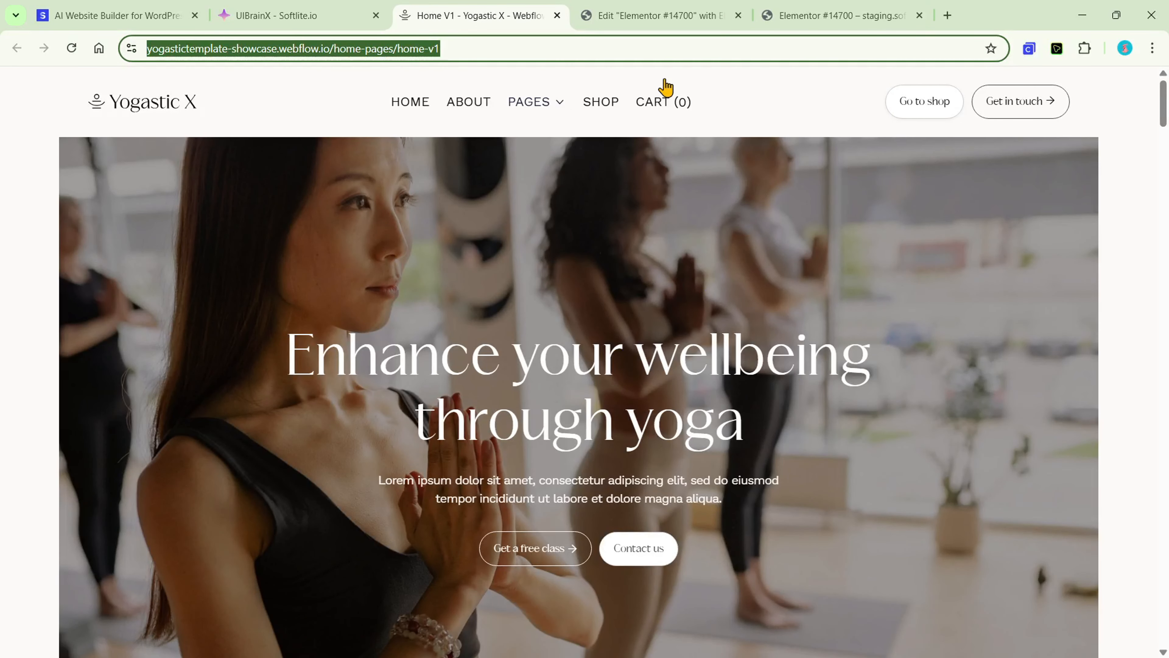
{"action": "left_click", "coordinate": [822, 8]}
{"action": "scroll", "coordinate": [1148, 417], "scroll_direction": "up", "scroll_amount": 5}
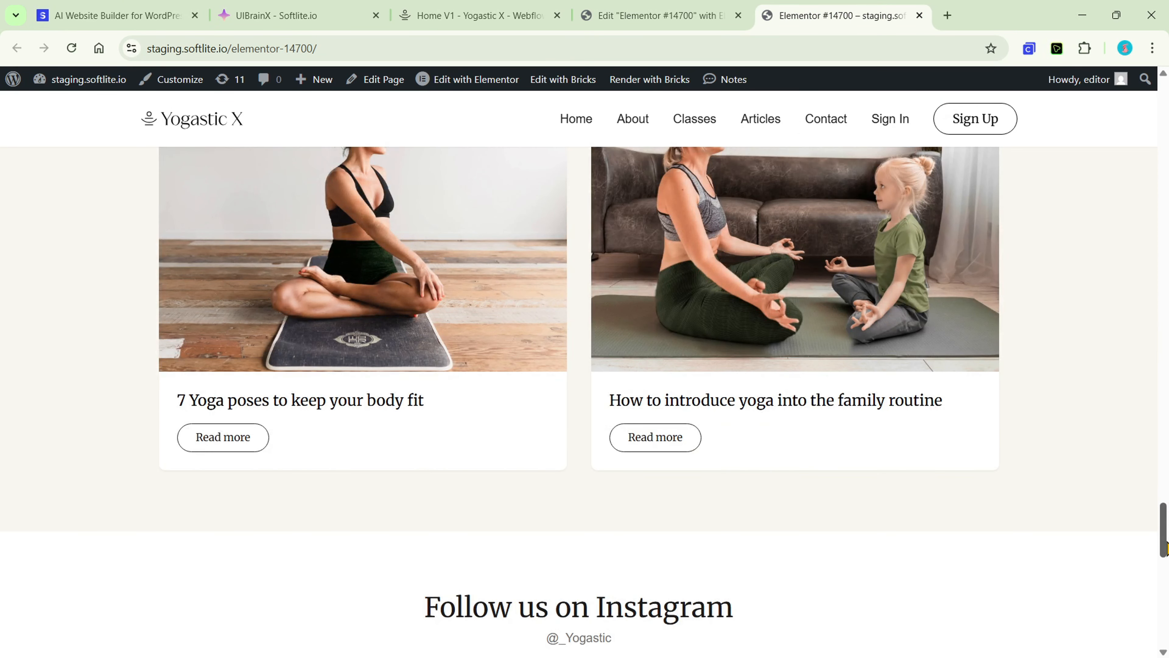
{"action": "left_click_drag", "start_coordinate": [1164, 530], "coordinate": [1167, 109]}
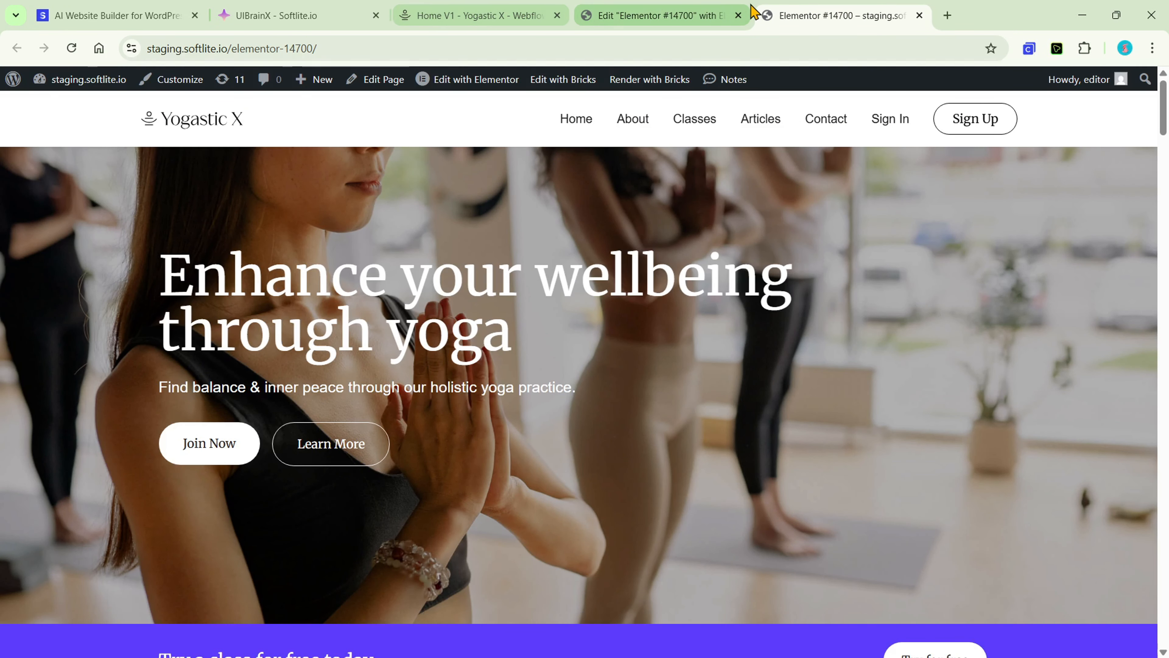
Place the published page's browser tab beside the original's and compare the Popular yoga classes sections of both.
{"action": "left_click_drag", "start_coordinate": [802, 7], "coordinate": [579, 8]}
{"action": "left_click", "coordinate": [544, 8]}
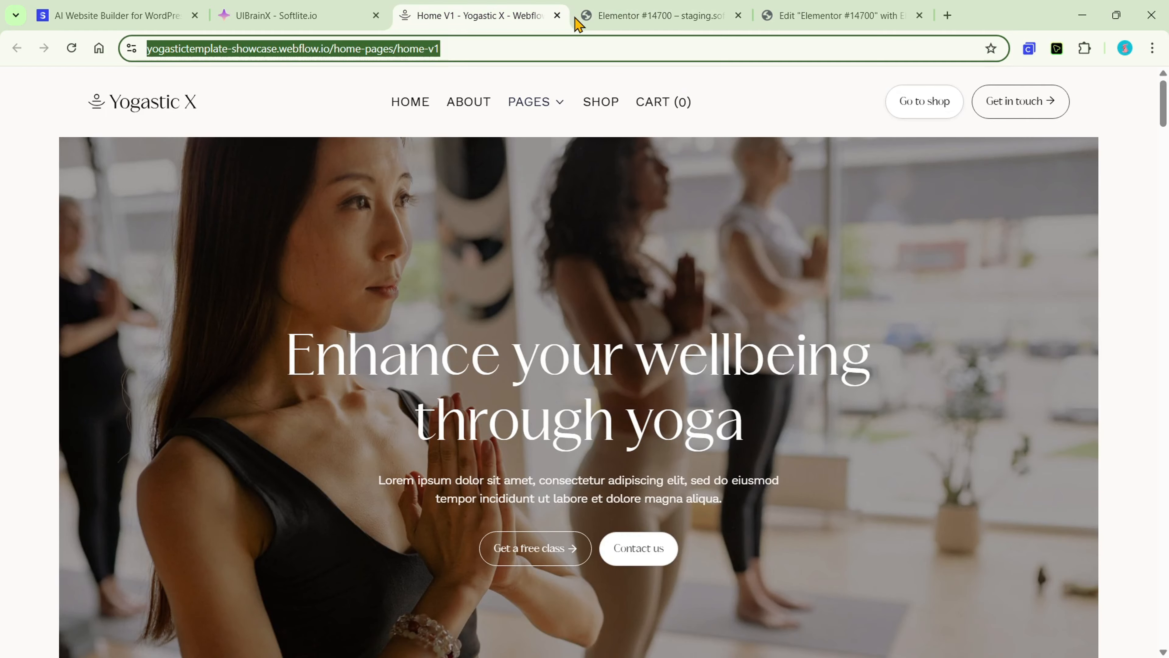
{"action": "scroll", "coordinate": [735, 264], "scroll_direction": "down", "scroll_amount": 15}
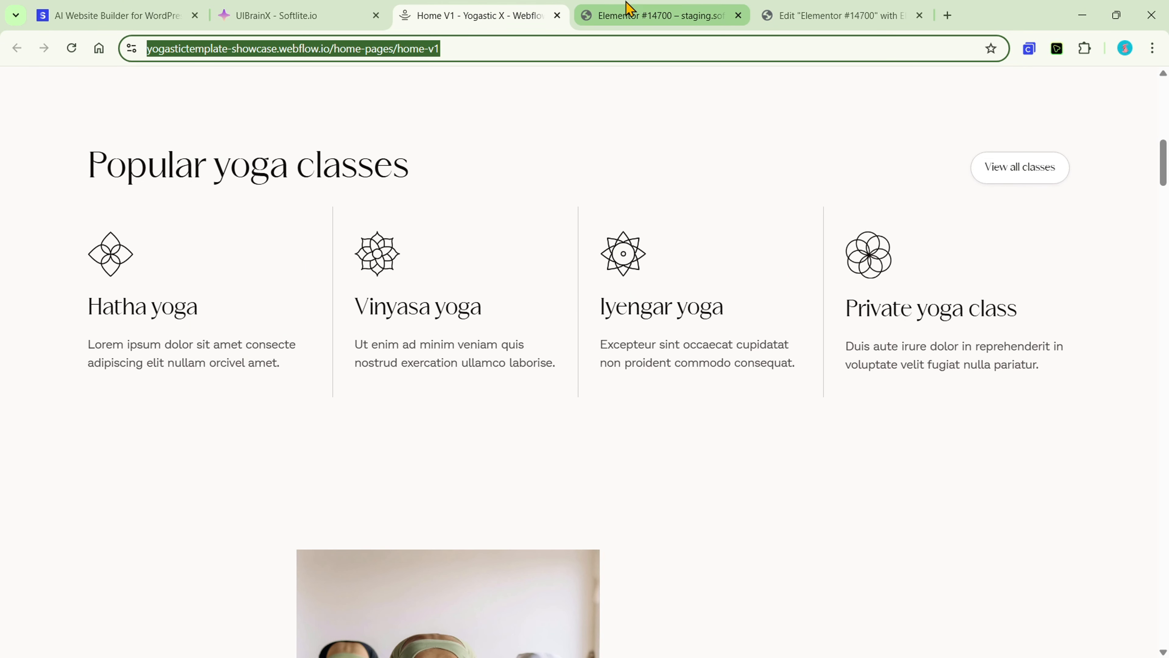
{"action": "left_click", "coordinate": [624, 12]}
{"action": "scroll", "coordinate": [660, 251], "scroll_direction": "down", "scroll_amount": 10}
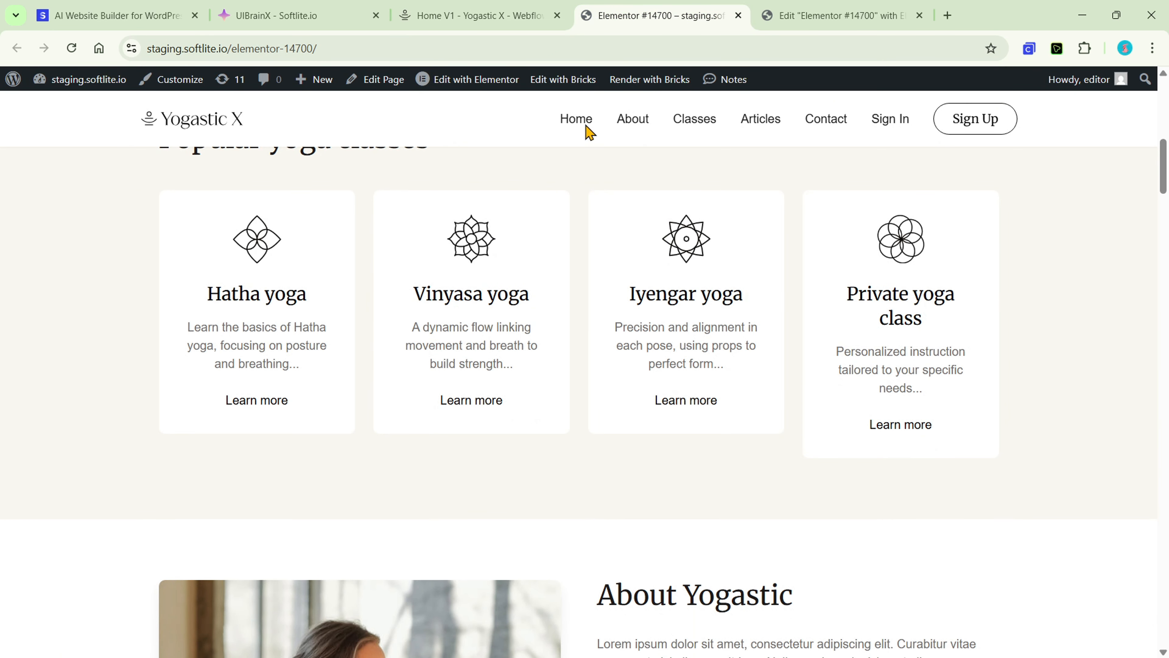
{"action": "left_click", "coordinate": [489, 20]}
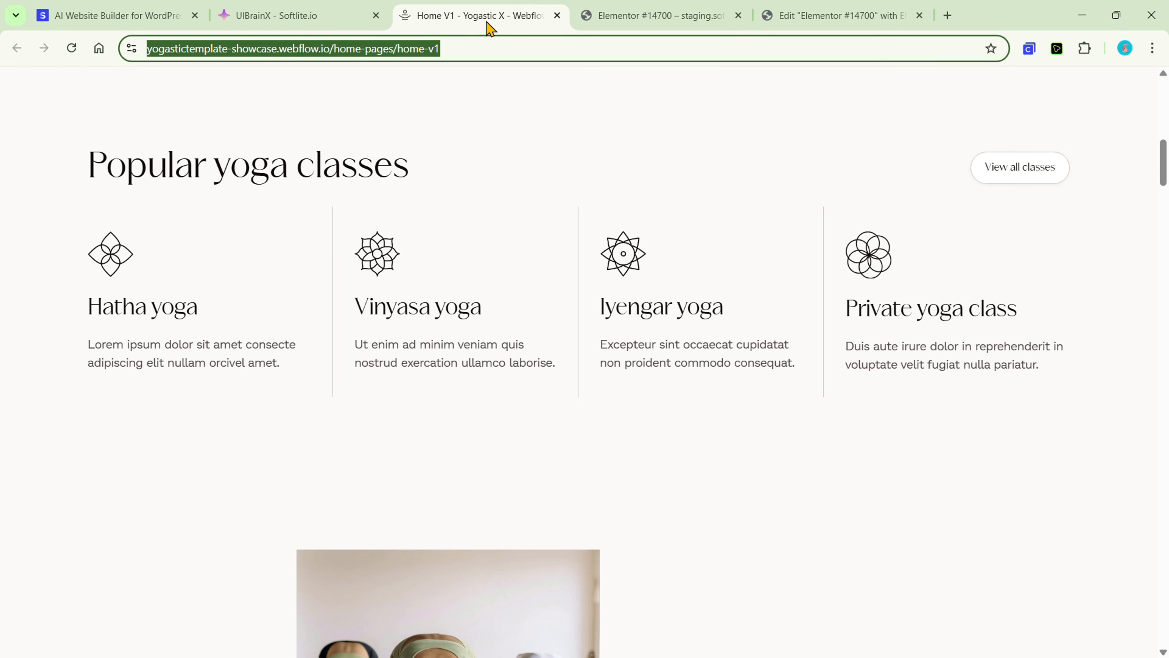
{"action": "left_click", "coordinate": [661, 8]}
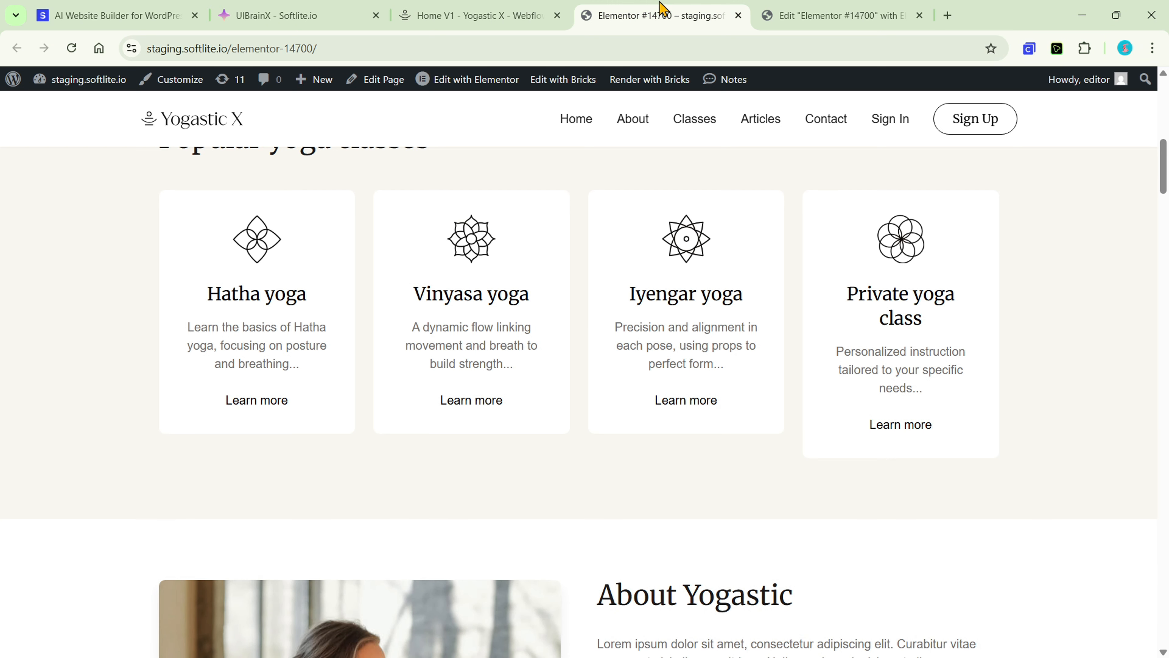
Switch back to the UIBrainX project and export the entire home page with Gutenberg as the page builder.
{"action": "left_click", "coordinate": [799, 14]}
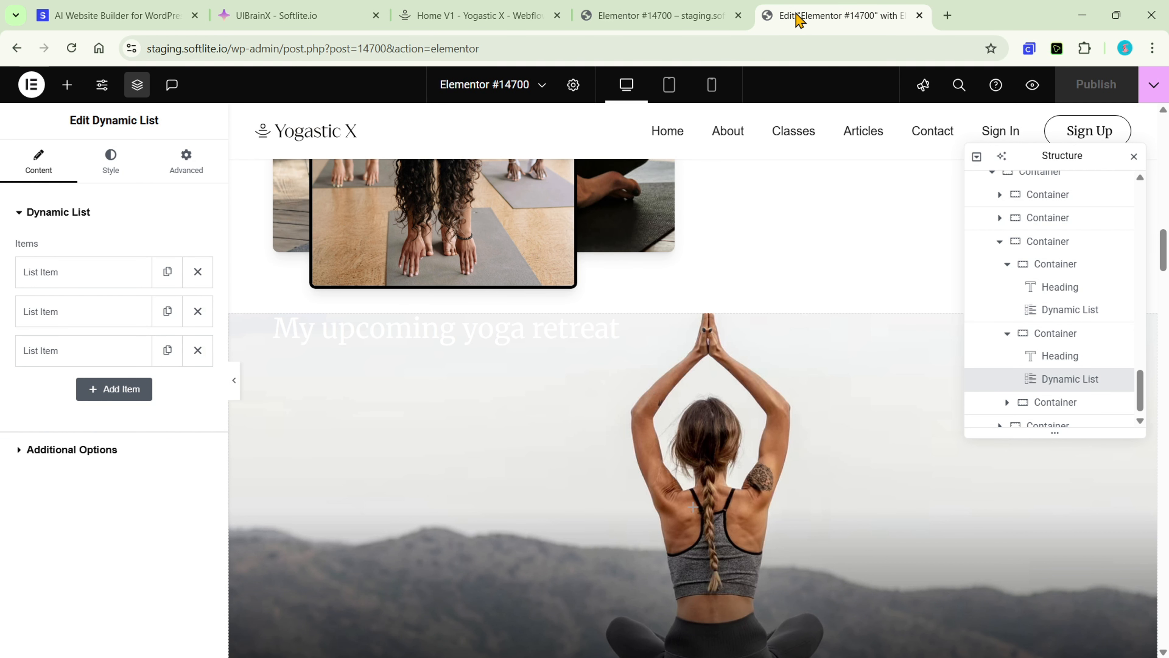
{"action": "left_click", "coordinate": [377, 12]}
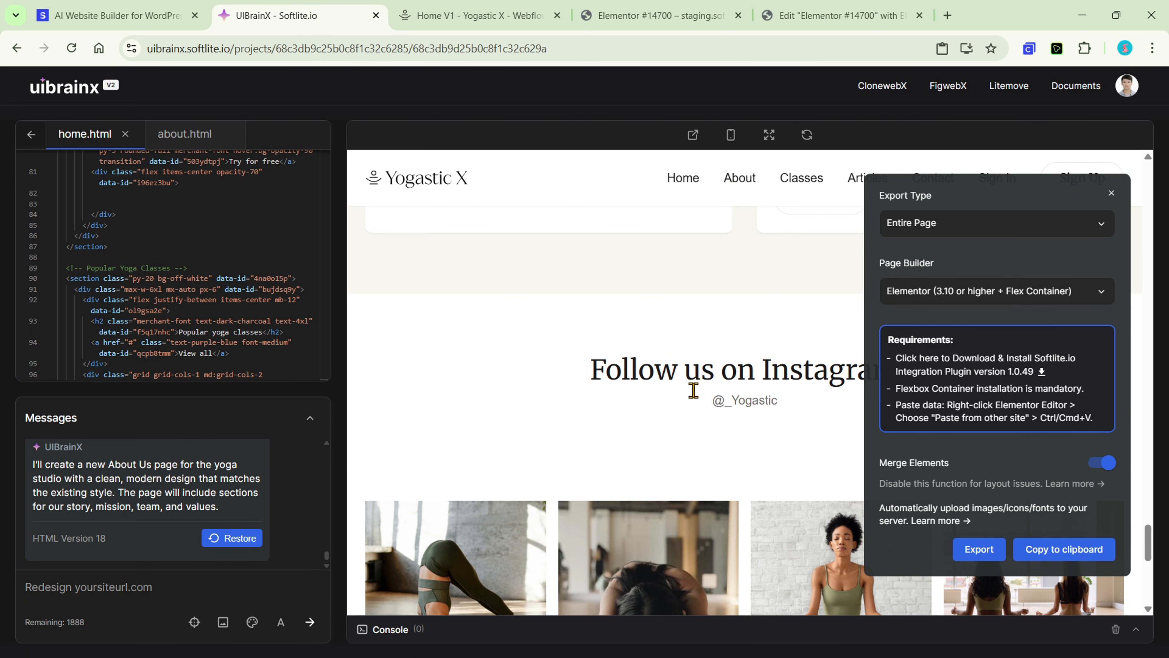
{"action": "scroll", "coordinate": [655, 324], "scroll_direction": "down", "scroll_amount": 3}
{"action": "left_click", "coordinate": [1044, 294]}
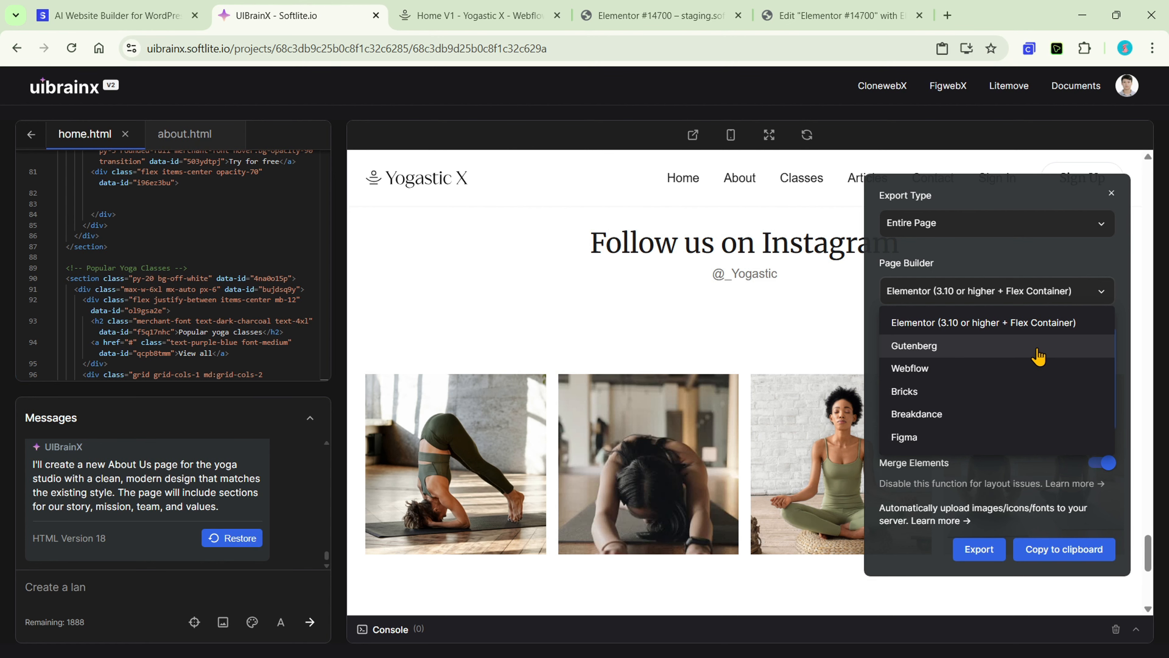
{"action": "left_click", "coordinate": [1038, 355]}
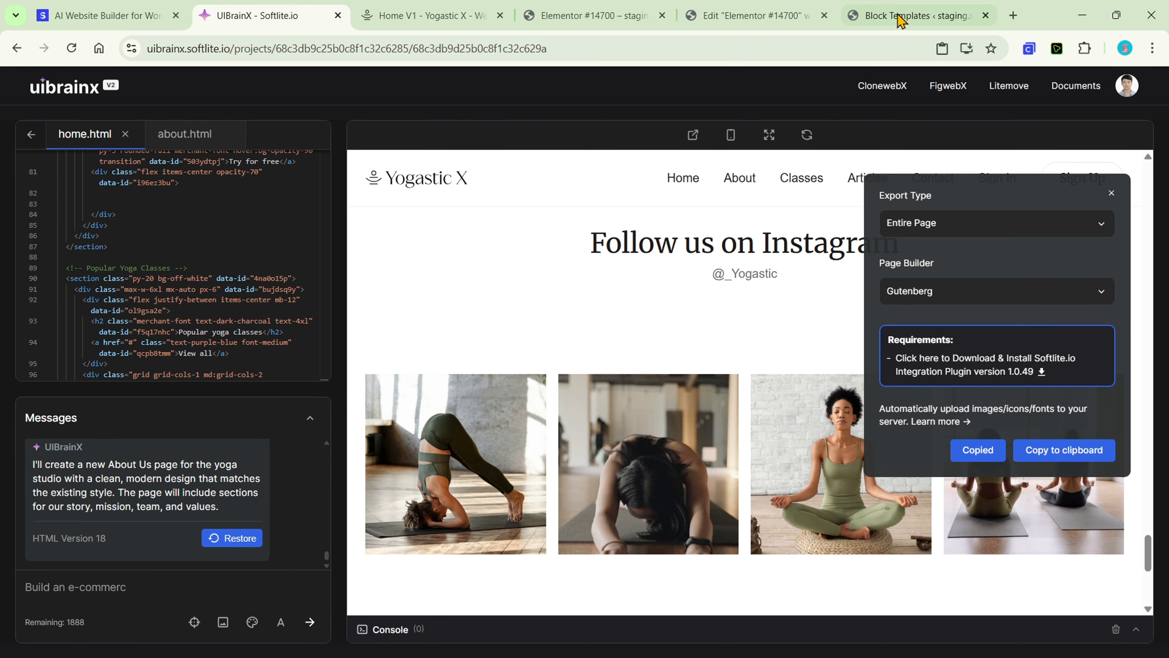
Add a new post in the WordPress Block Templates and paste the exported page into its empty block.
{"action": "left_click", "coordinate": [885, 7]}
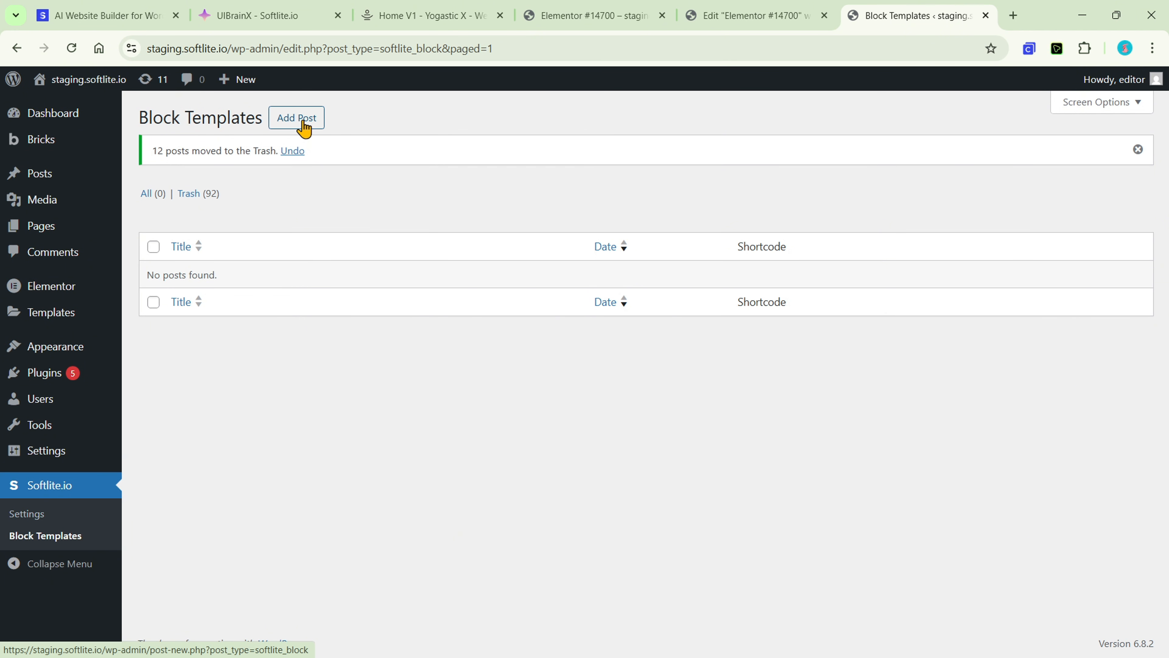
{"action": "left_click", "coordinate": [304, 130]}
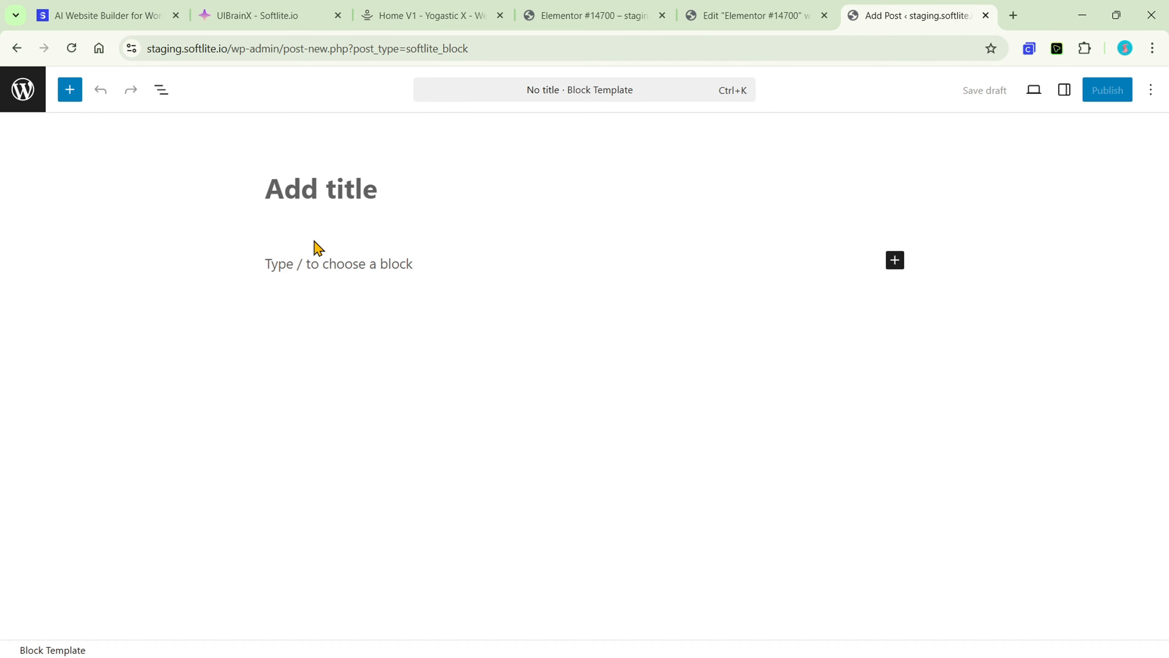
{"action": "left_click", "coordinate": [311, 269]}
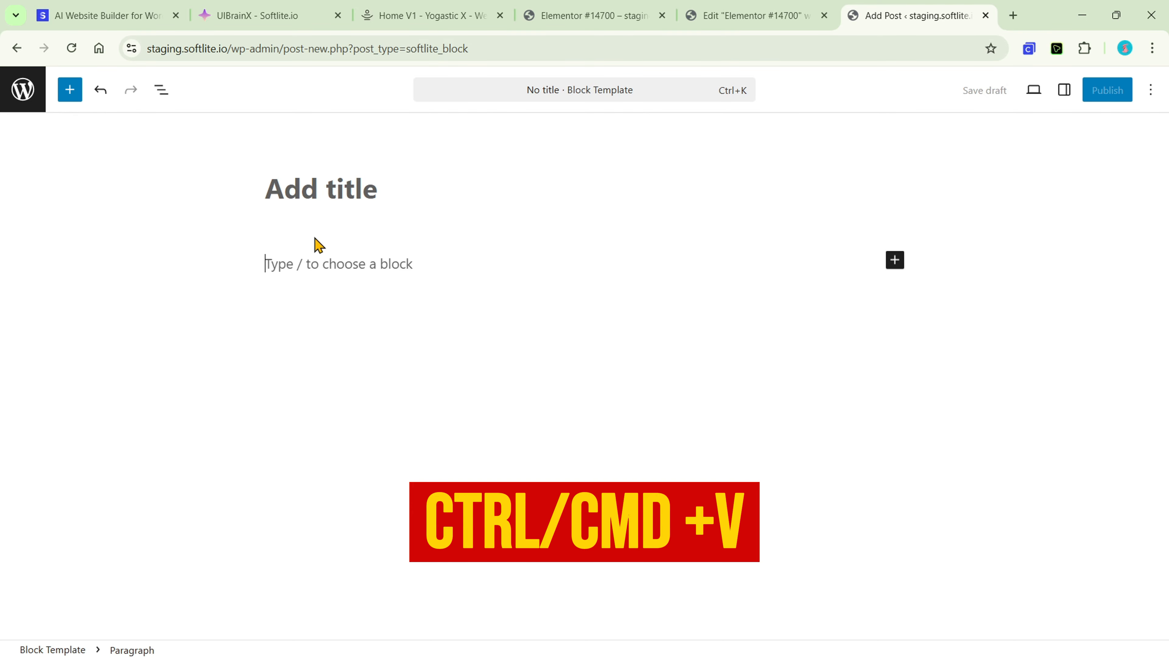
{"action": "right_click", "coordinate": [313, 259]}
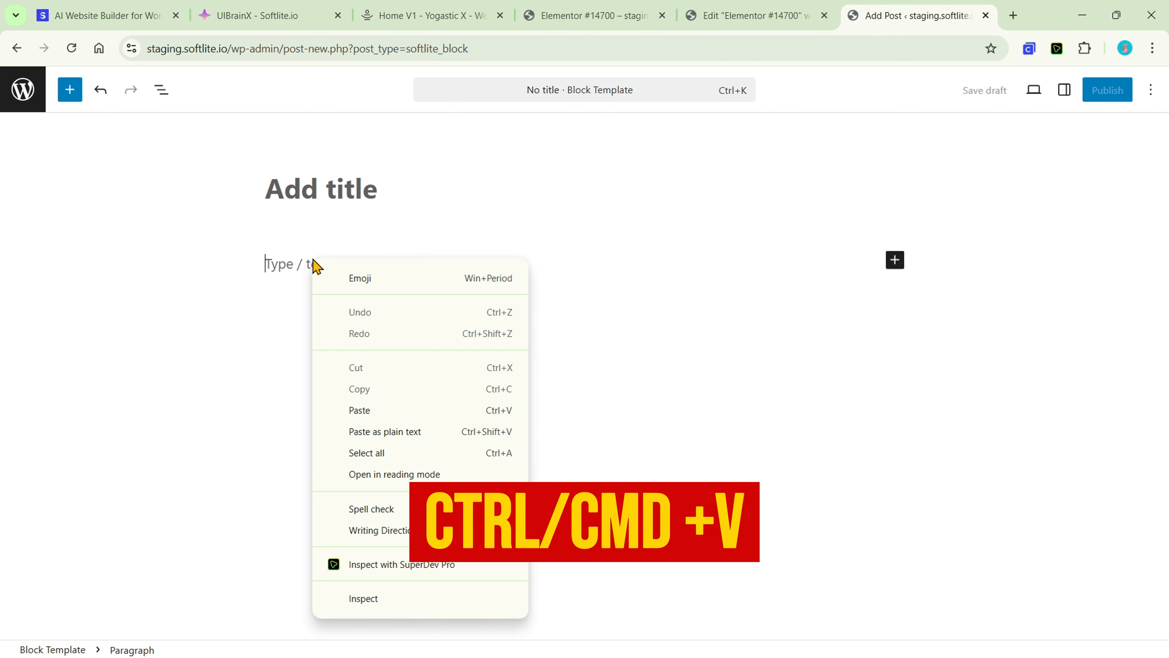
{"action": "left_click", "coordinate": [390, 417]}
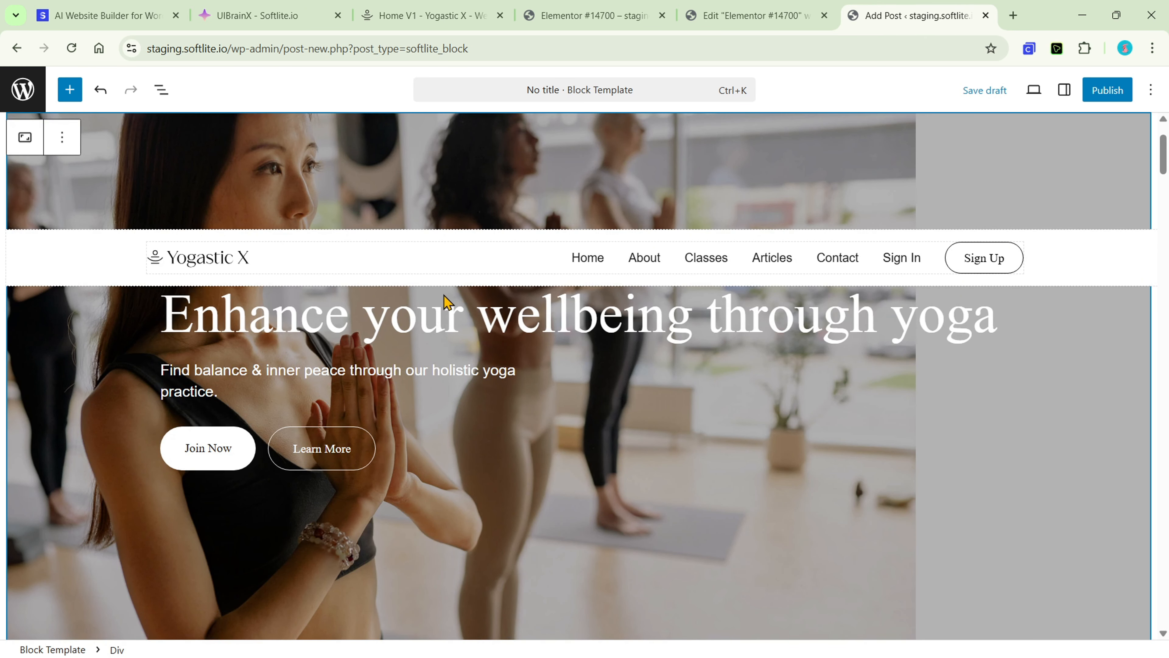
Open the editor's settings sidebar and show the Block Template details.
{"action": "scroll", "coordinate": [374, 369], "scroll_direction": "down", "scroll_amount": 5}
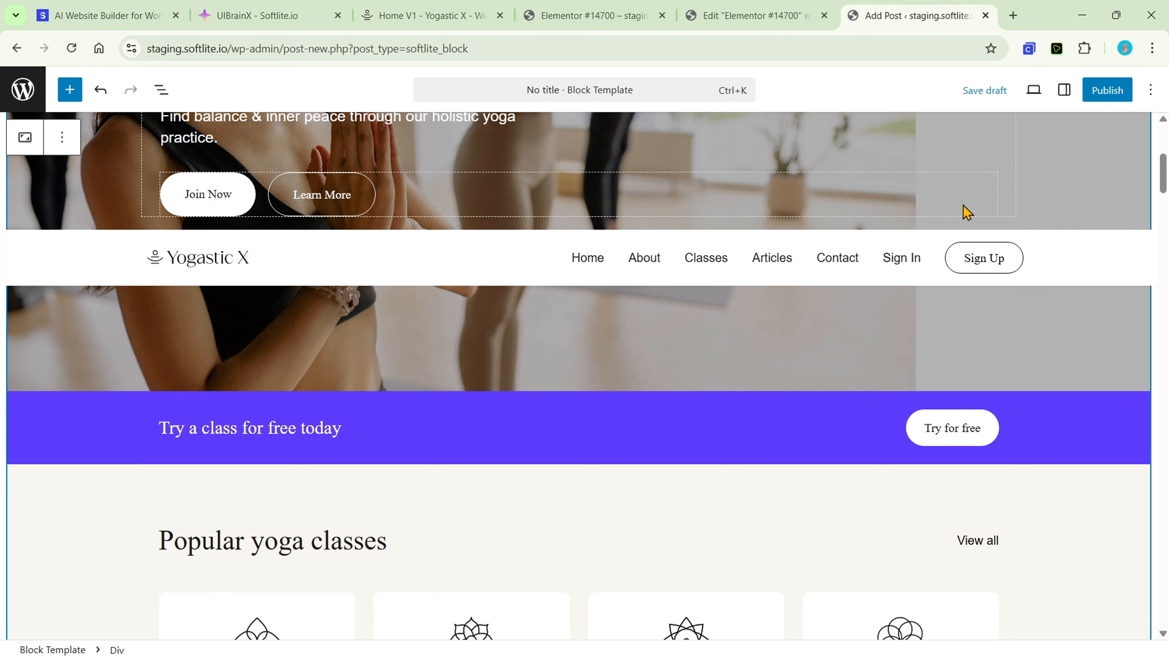
{"action": "left_click", "coordinate": [1063, 90]}
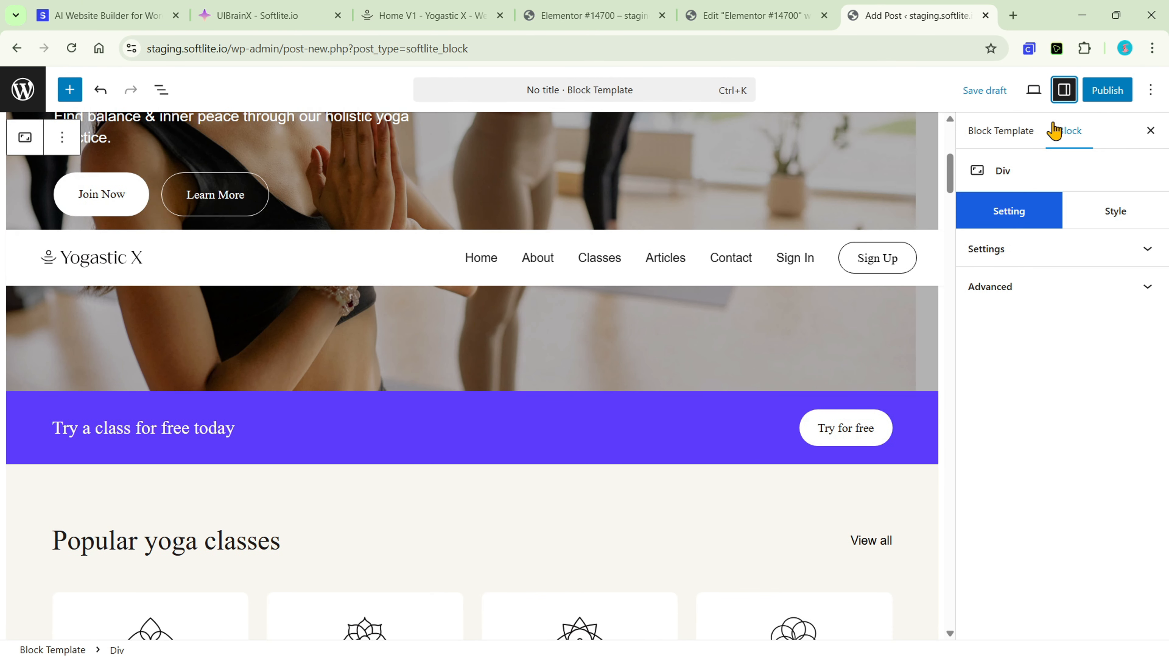
{"action": "left_click", "coordinate": [983, 135]}
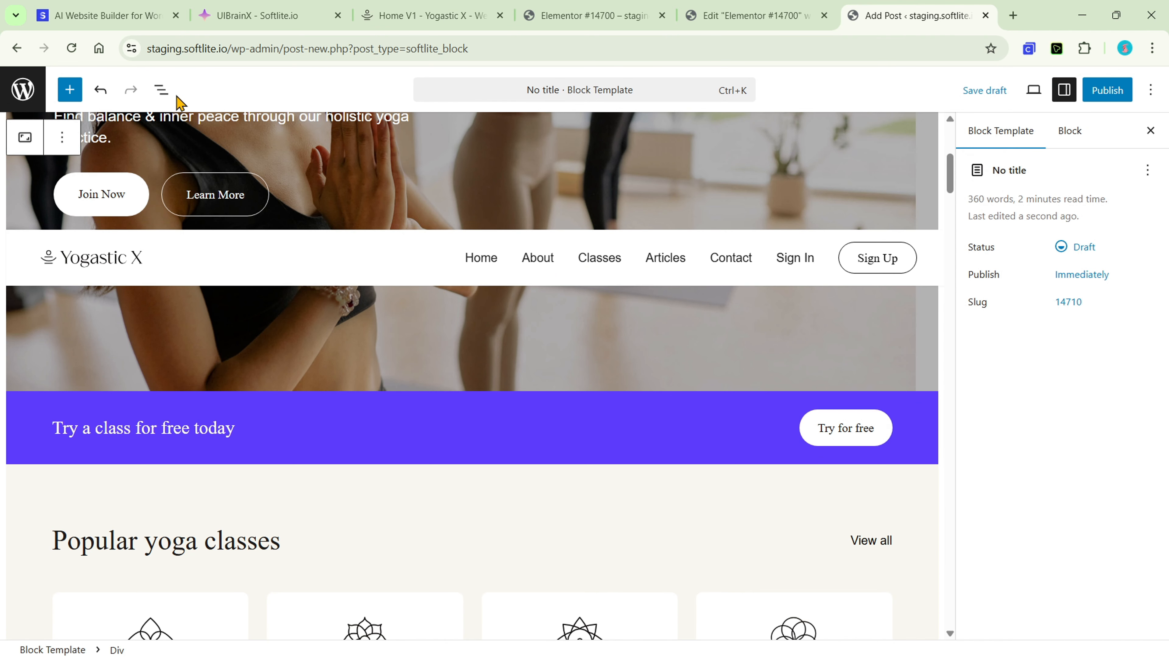
Expand the outer Div in the block List View and delete its first nested Div, the site header.
{"action": "left_click", "coordinate": [162, 90]}
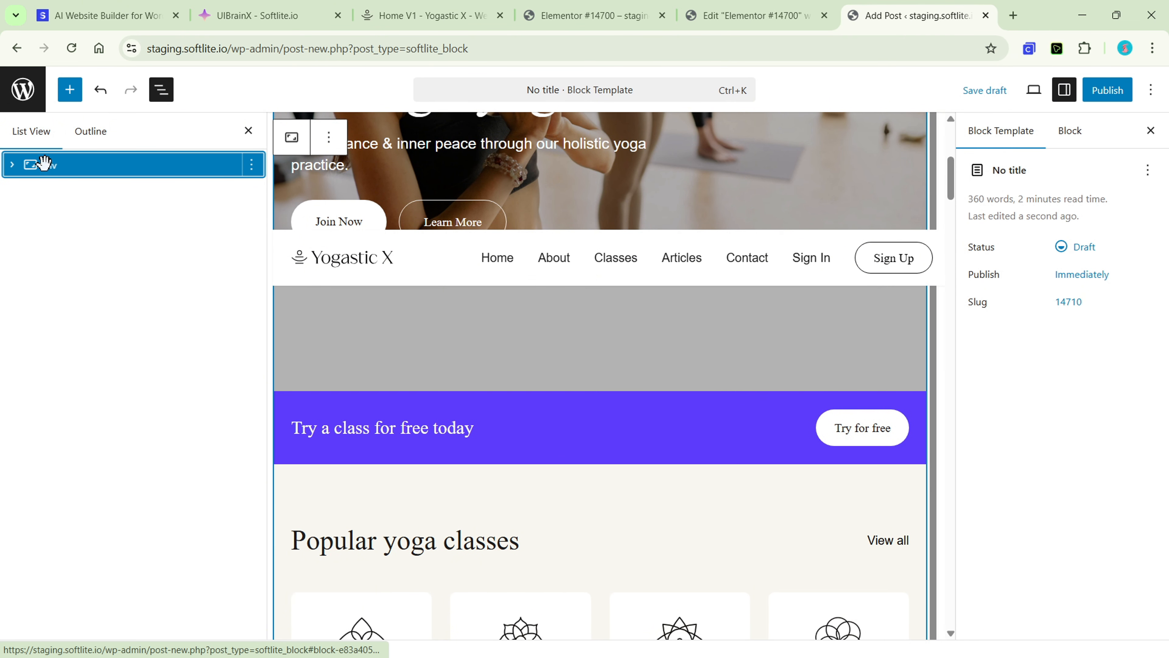
{"action": "left_click", "coordinate": [11, 166]}
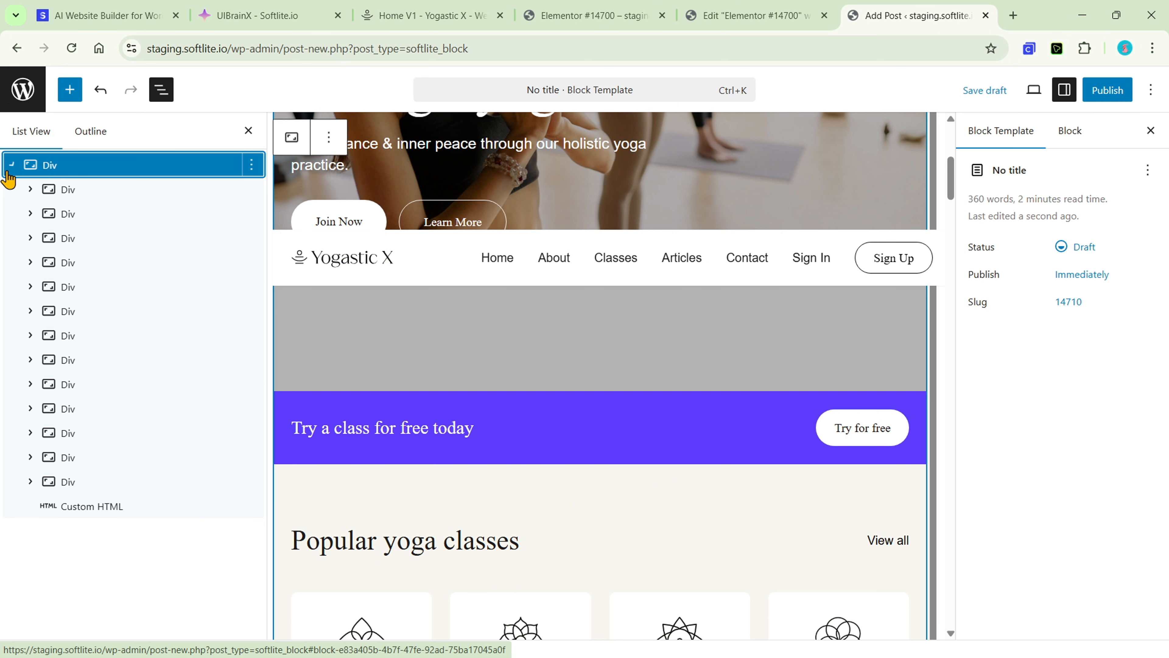
{"action": "left_click", "coordinate": [57, 190]}
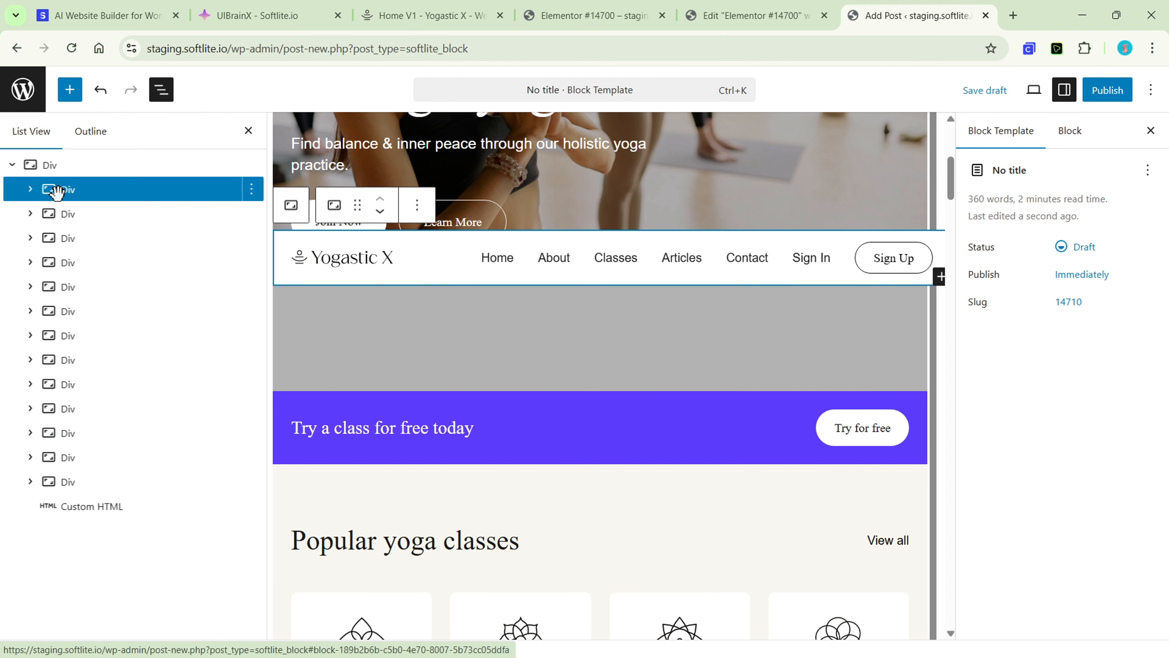
{"action": "left_click", "coordinate": [252, 190]}
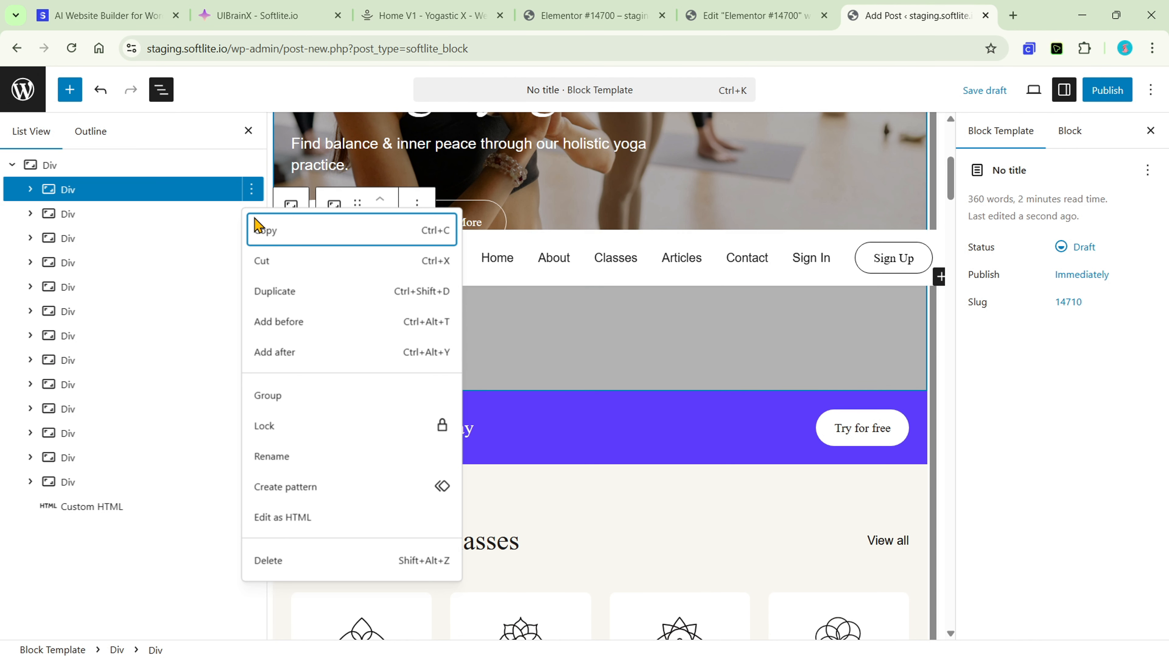
{"action": "left_click", "coordinate": [315, 560]}
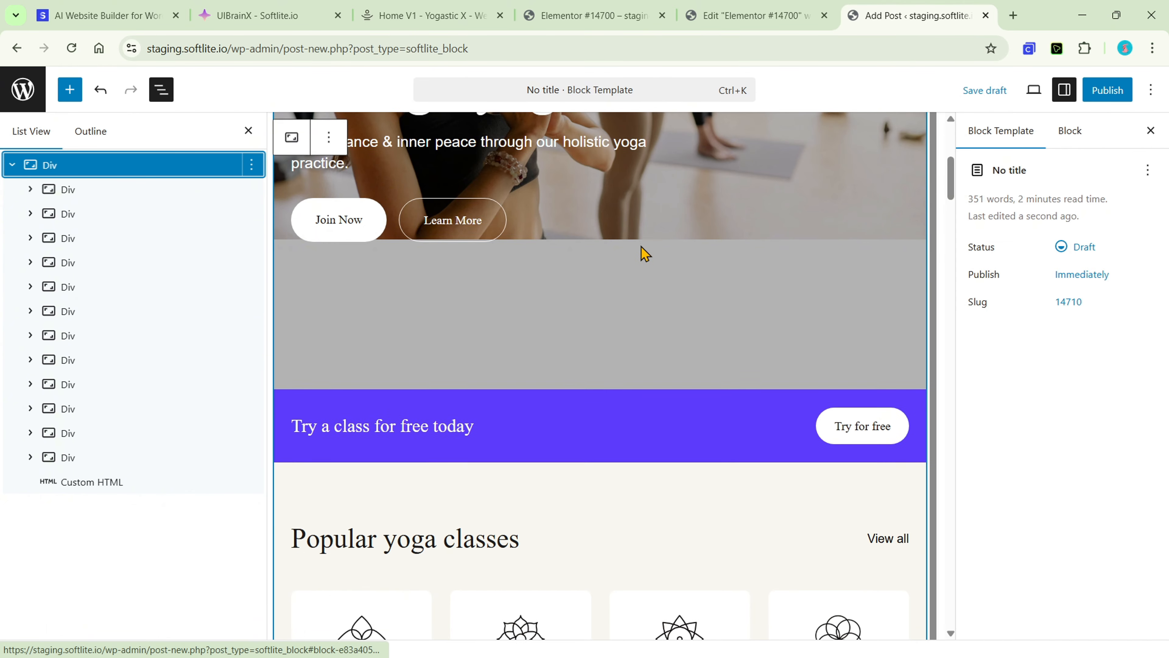
Close the List View and review the pasted page's sections down to Book a class.
{"action": "scroll", "coordinate": [644, 254], "scroll_direction": "down", "scroll_amount": 4}
{"action": "scroll", "coordinate": [645, 253], "scroll_direction": "down", "scroll_amount": 5}
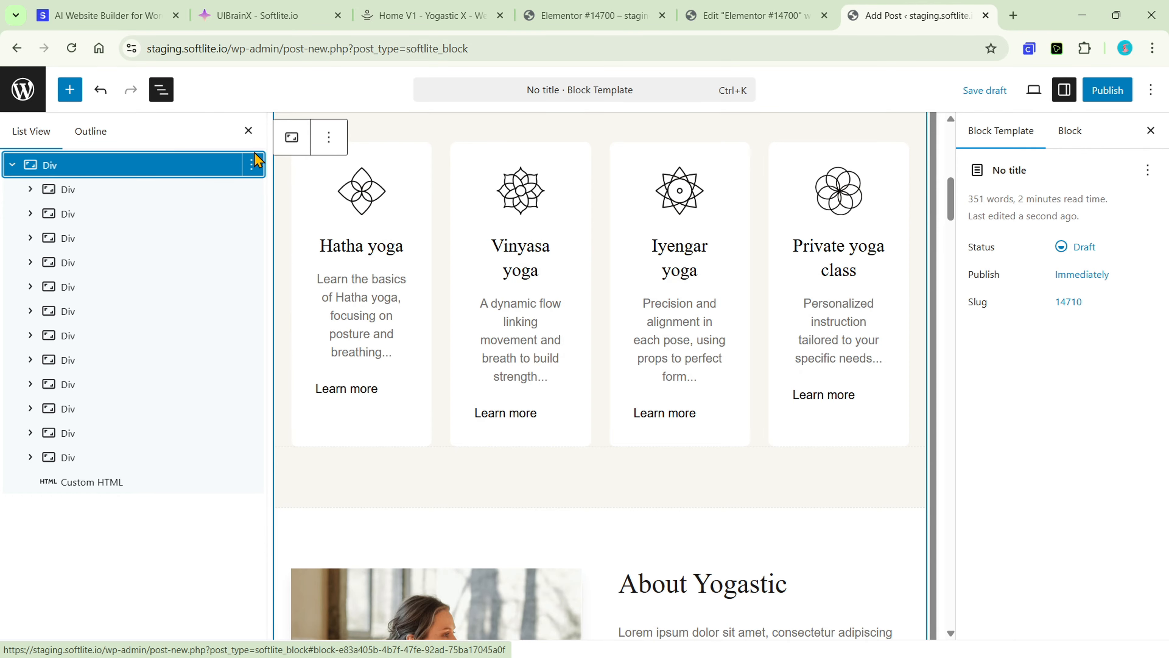
{"action": "left_click", "coordinate": [248, 132]}
{"action": "scroll", "coordinate": [614, 196], "scroll_direction": "down", "scroll_amount": 5}
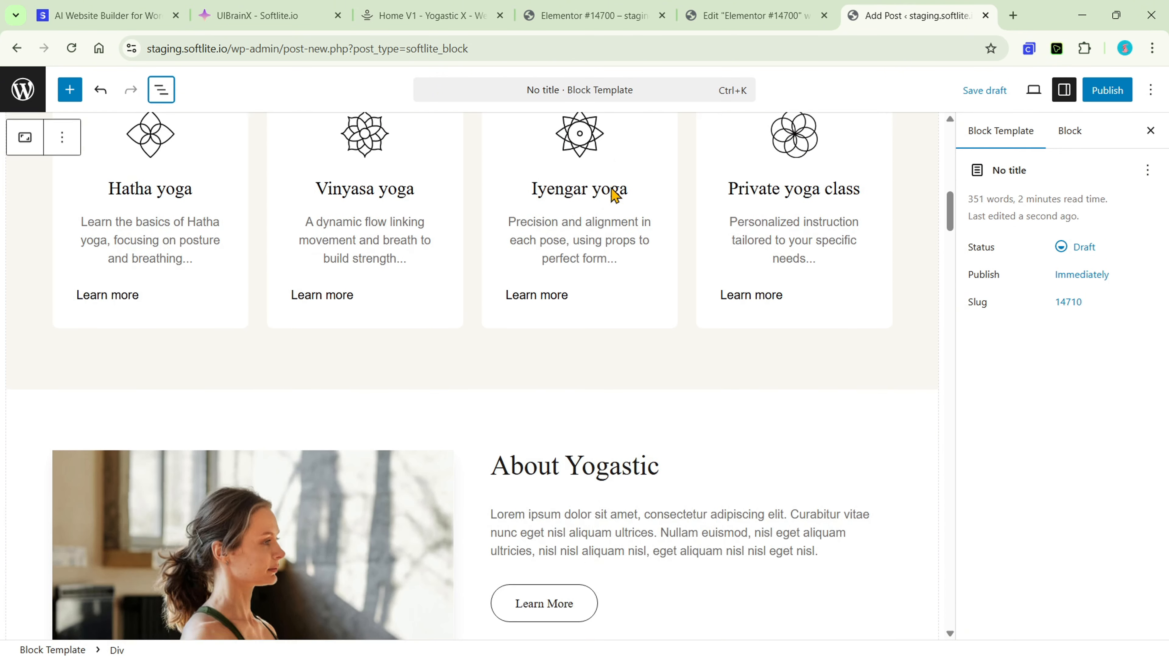
{"action": "scroll", "coordinate": [614, 196], "scroll_direction": "down", "scroll_amount": 10}
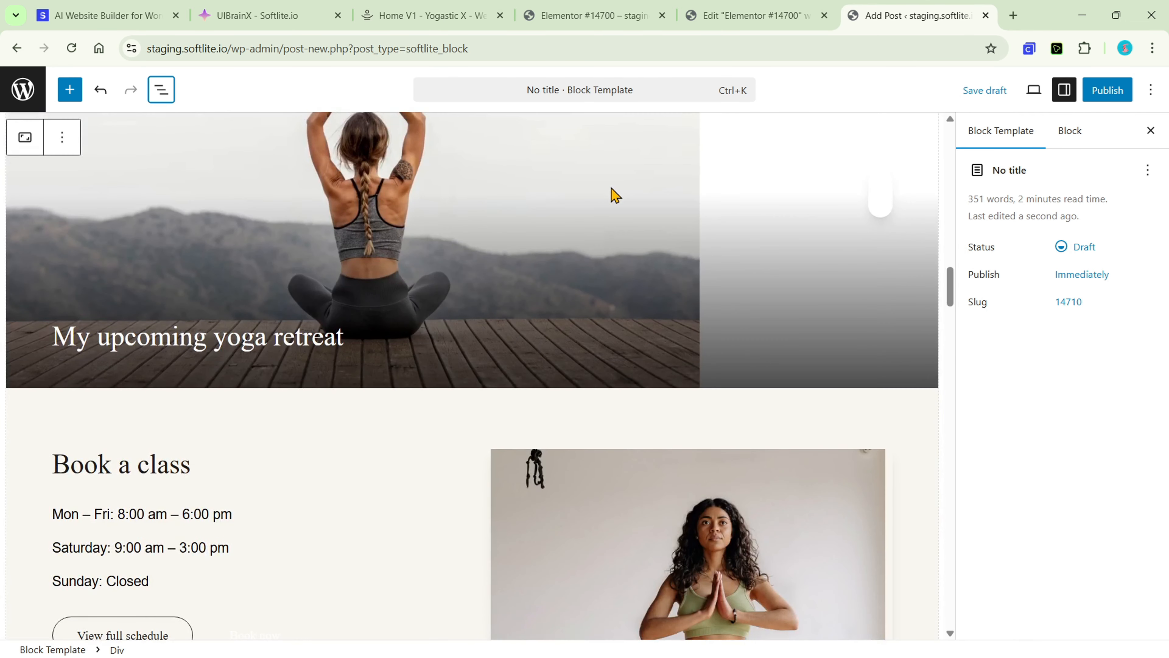
Select the "Book a class" heading and examine its block style and content settings.
{"action": "scroll", "coordinate": [526, 237], "scroll_direction": "down", "scroll_amount": 2}
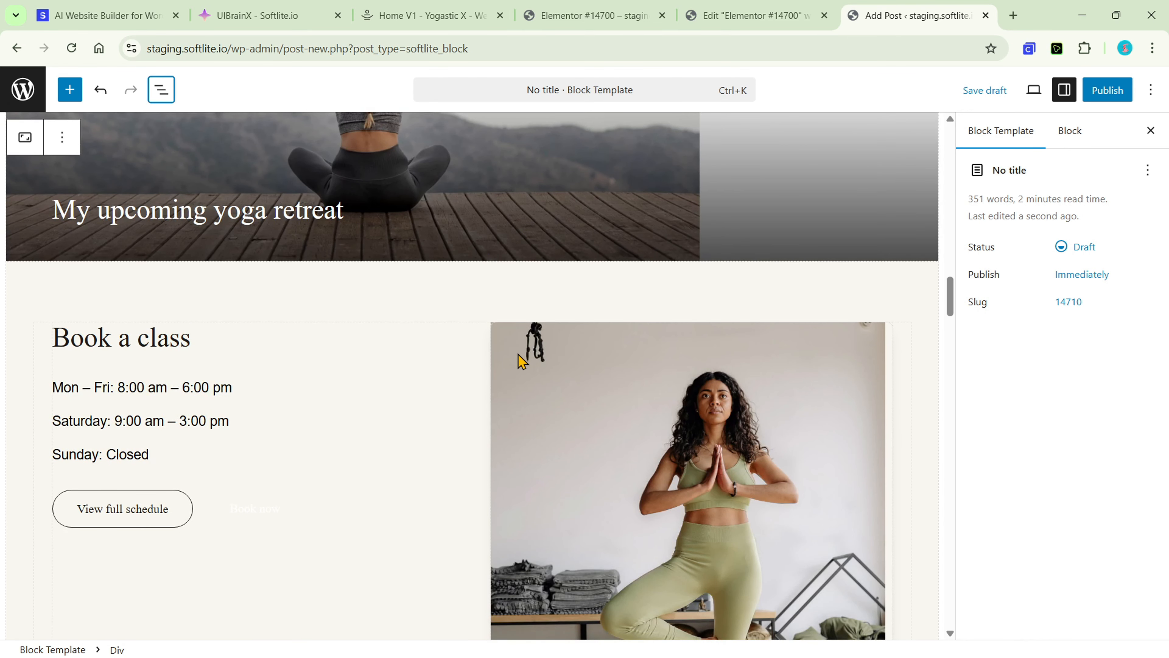
{"action": "left_click", "coordinate": [162, 352]}
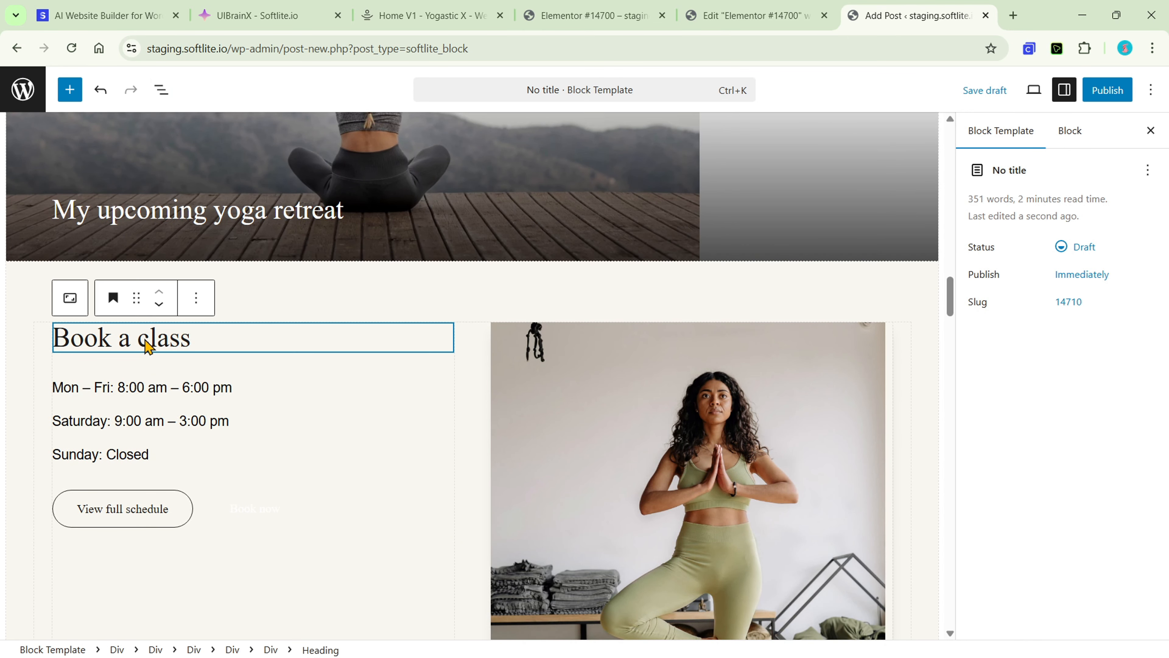
{"action": "left_click", "coordinate": [1069, 138]}
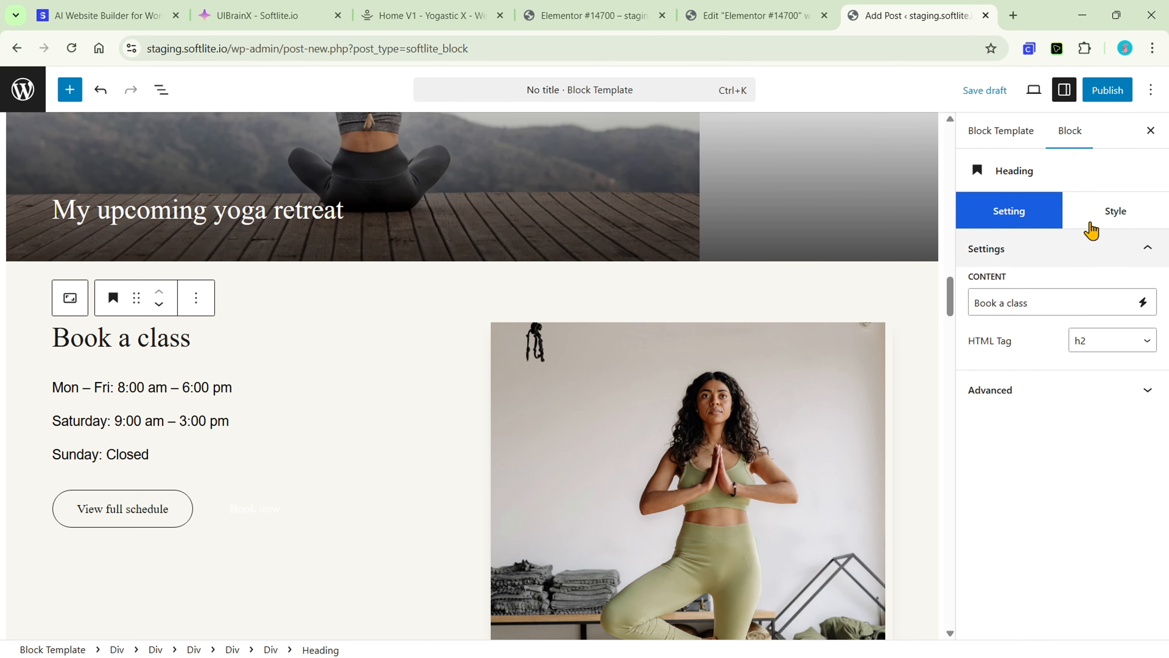
{"action": "left_click", "coordinate": [1104, 211]}
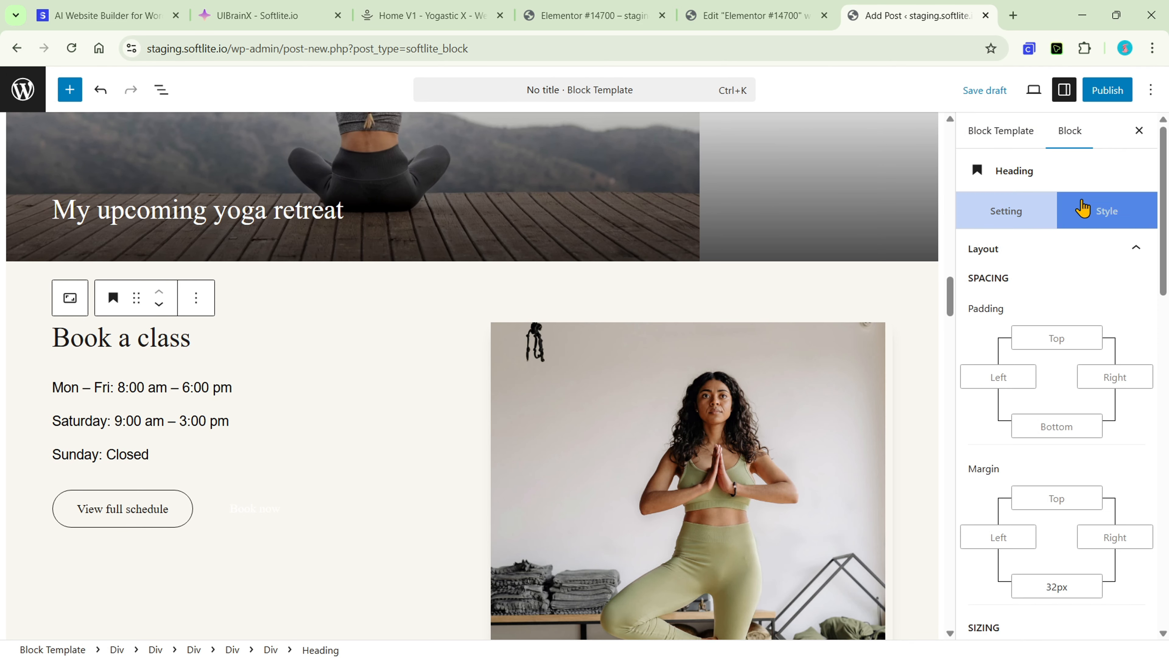
{"action": "left_click", "coordinate": [1025, 258]}
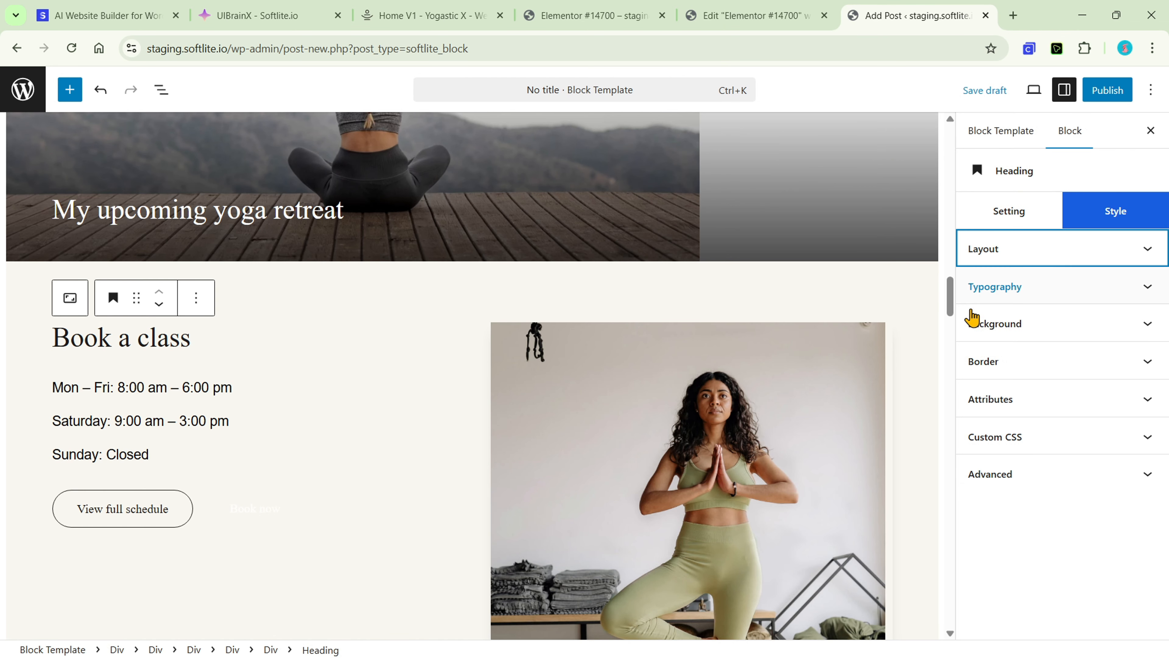
{"action": "left_click", "coordinate": [985, 207]}
Review the rest of the pasted page, from Book a class through the products and testimonials to Articles & news.
{"action": "scroll", "coordinate": [605, 449], "scroll_direction": "down", "scroll_amount": 15}
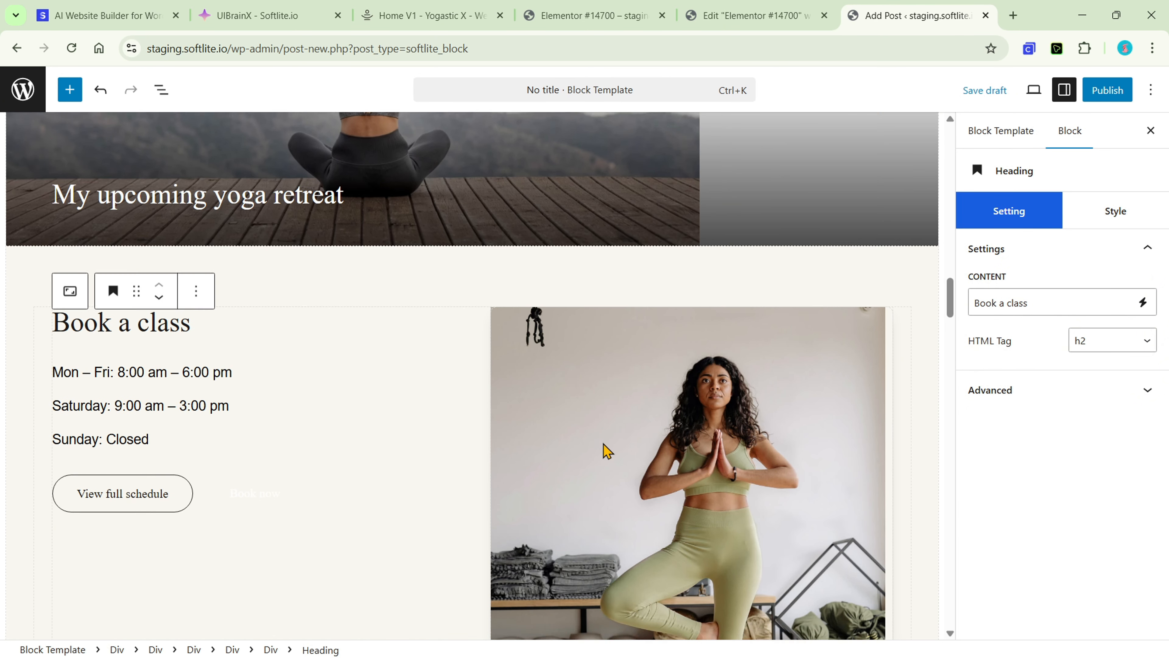
{"action": "scroll", "coordinate": [605, 446], "scroll_direction": "down", "scroll_amount": 12}
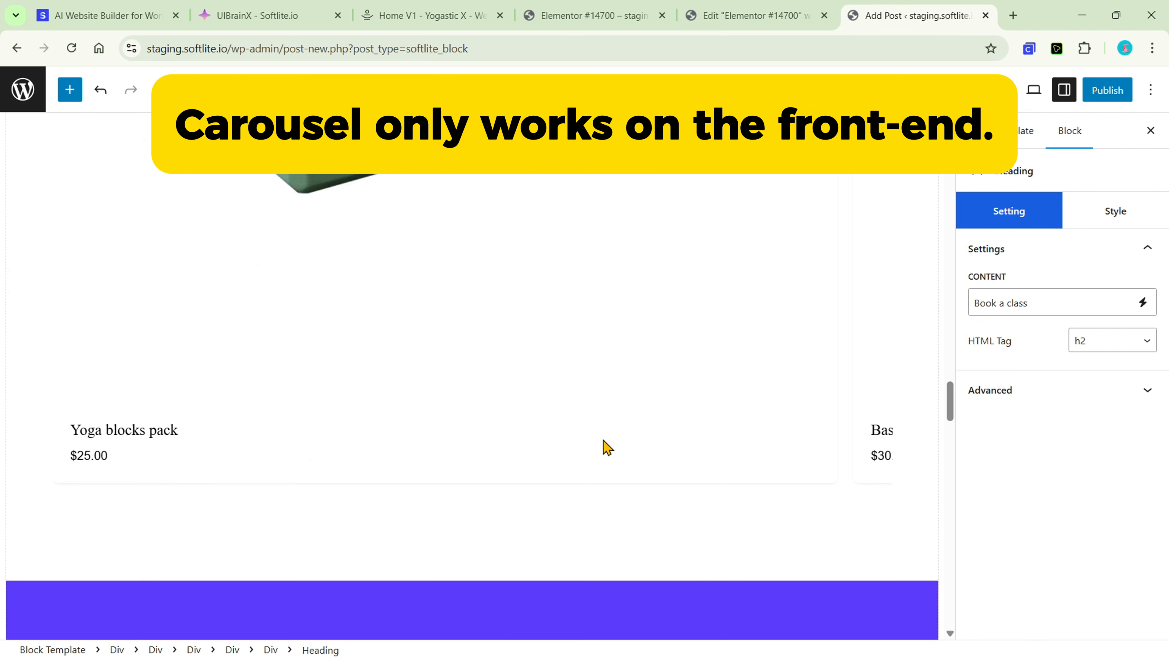
{"action": "scroll", "coordinate": [606, 446], "scroll_direction": "down", "scroll_amount": 10}
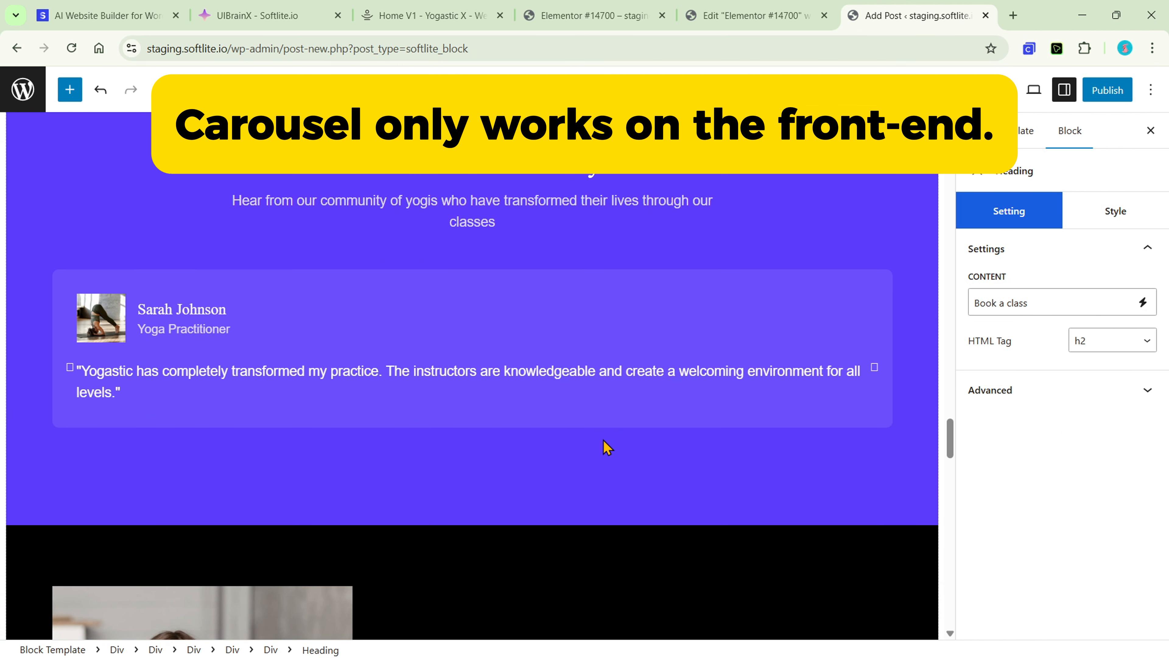
{"action": "scroll", "coordinate": [605, 446], "scroll_direction": "down", "scroll_amount": 10}
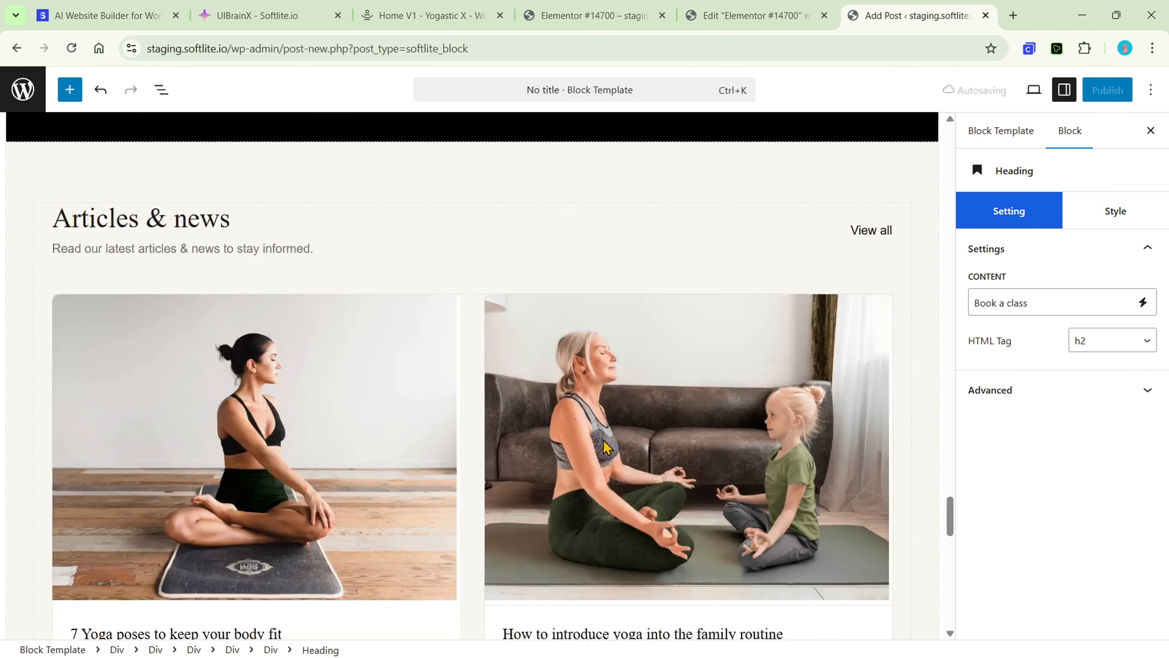
{"action": "scroll", "coordinate": [606, 446], "scroll_direction": "down", "scroll_amount": 10}
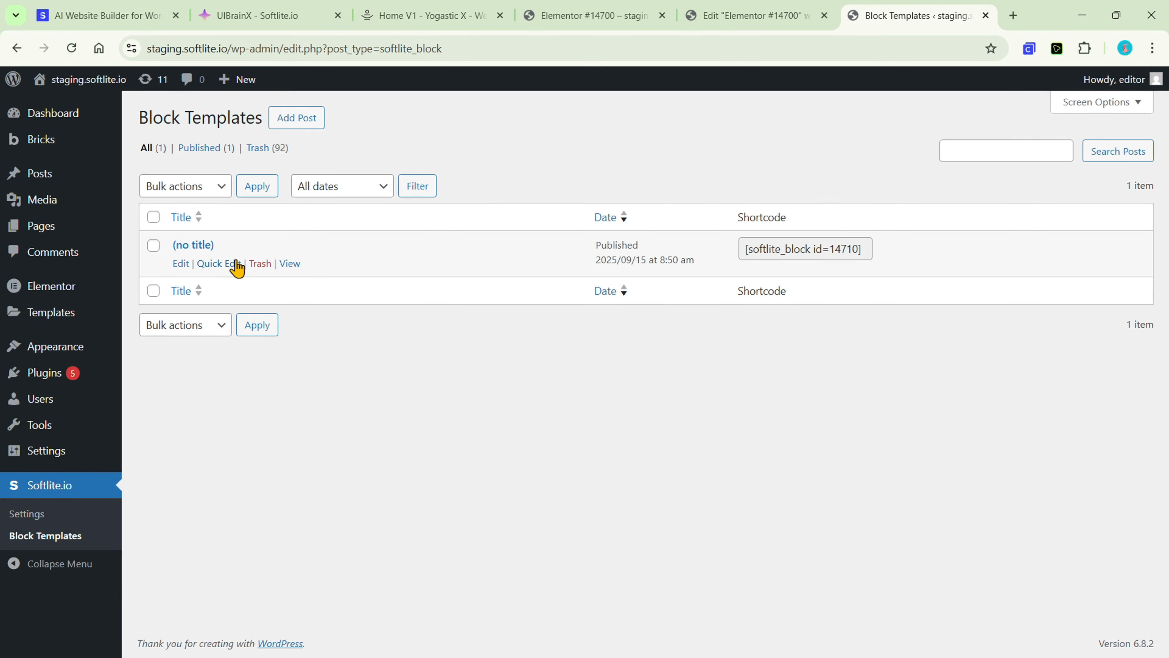
Select the untitled block template's shortcode in the Block Templates list.
{"action": "left_click", "coordinate": [750, 250]}
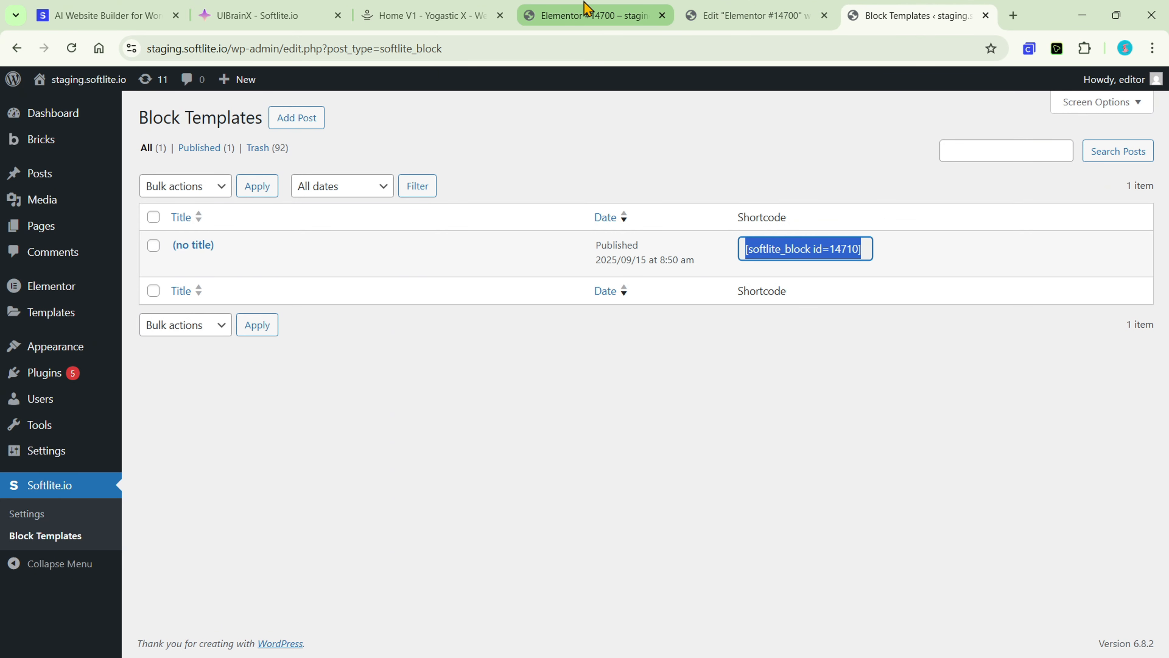
Switch to UIBrainX and look back through the home.html preview from the Instagram section up to the student testimonials.
{"action": "left_click", "coordinate": [276, 12]}
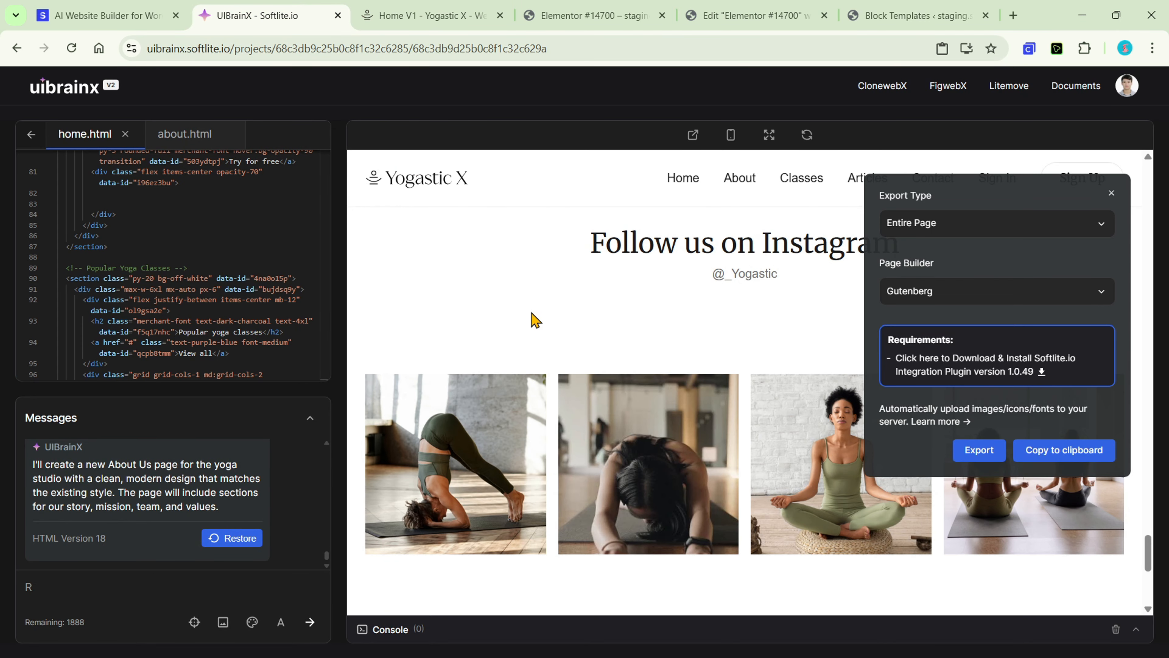
{"action": "scroll", "coordinate": [603, 324], "scroll_direction": "up", "scroll_amount": 10}
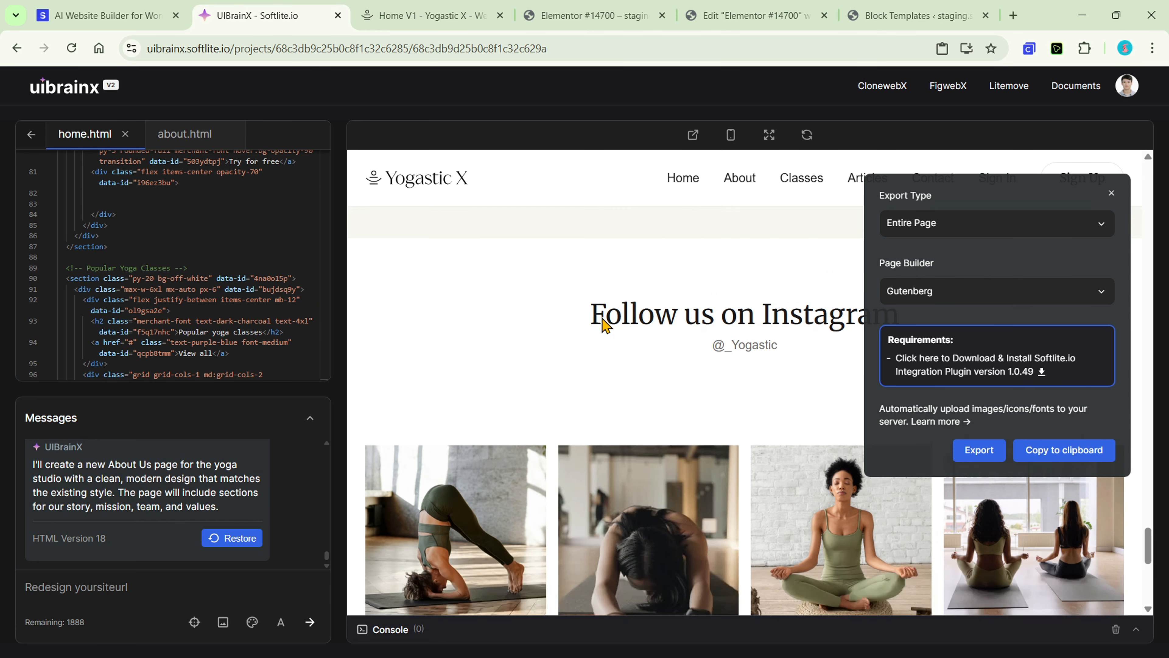
{"action": "scroll", "coordinate": [603, 324], "scroll_direction": "up", "scroll_amount": 6}
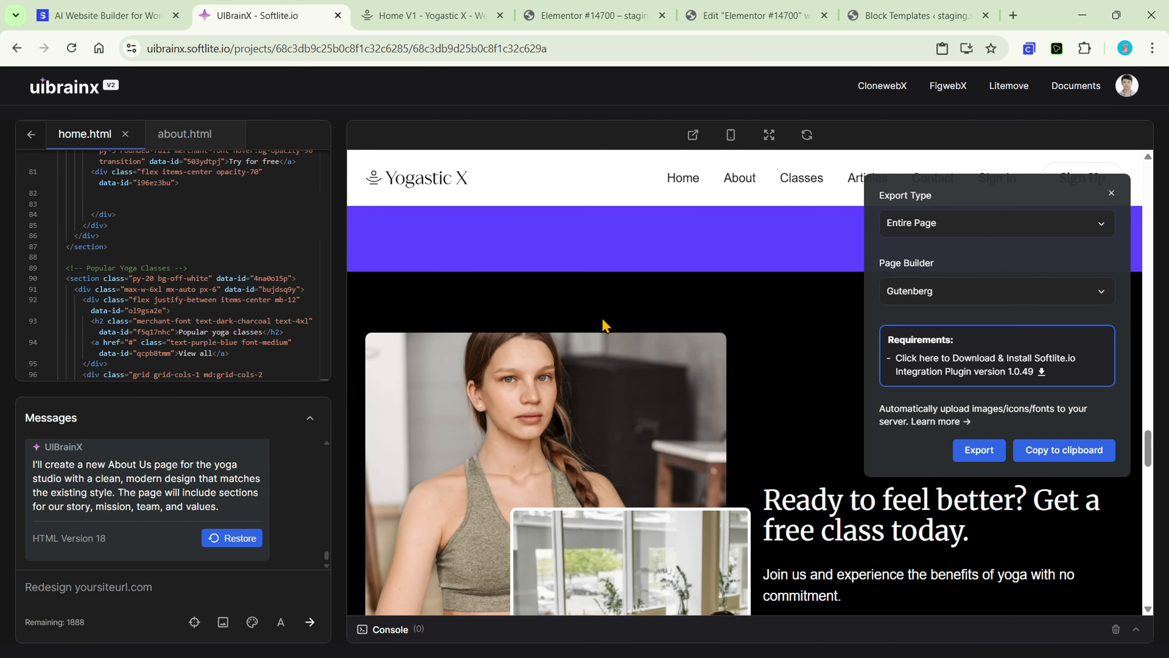
{"action": "left_click", "coordinate": [197, 588]}
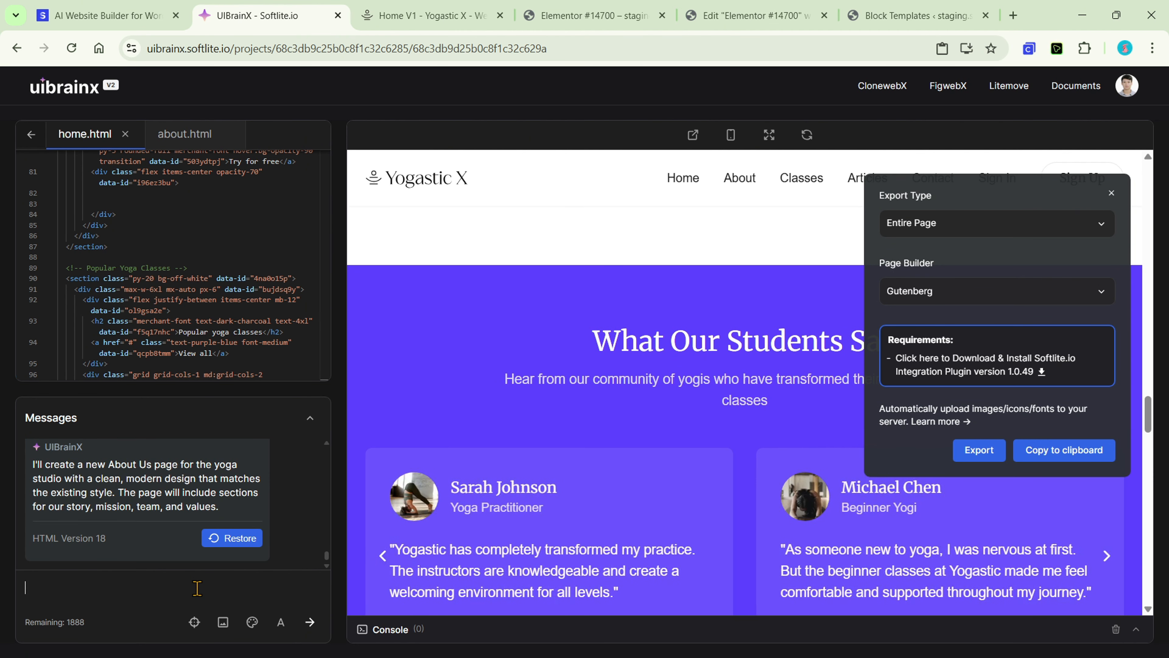
Open about.html and review its preview from Our Story up to the hero section.
{"action": "left_click", "coordinate": [184, 134]}
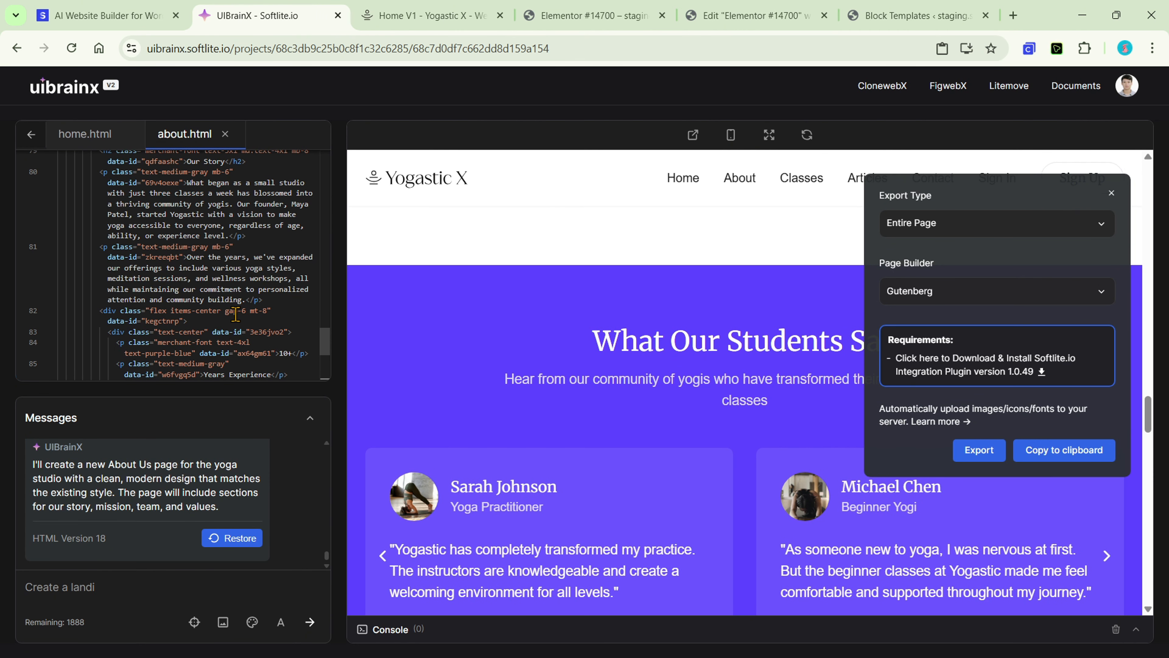
{"action": "scroll", "coordinate": [520, 341], "scroll_direction": "up", "scroll_amount": 5}
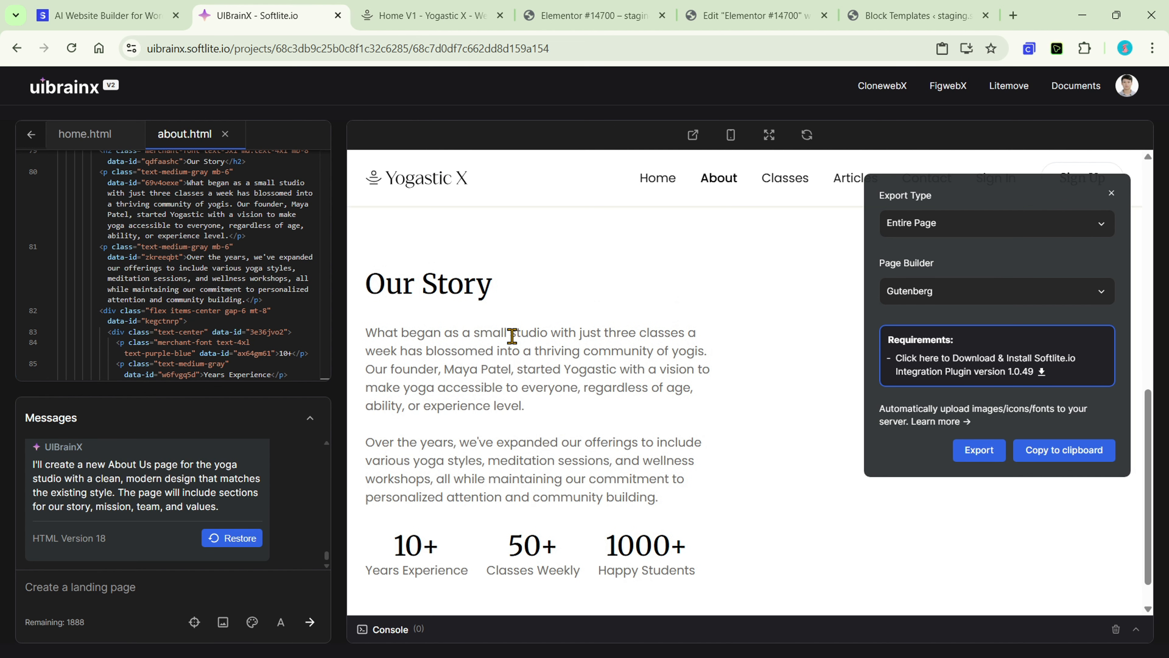
{"action": "scroll", "coordinate": [515, 356], "scroll_direction": "up", "scroll_amount": 5}
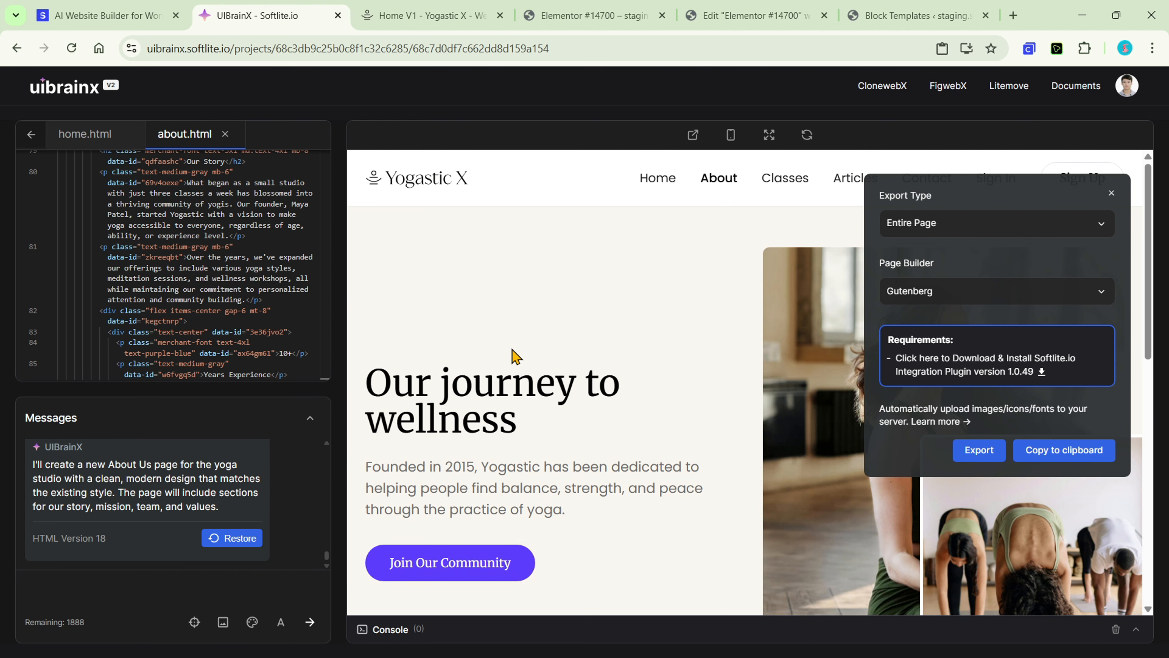